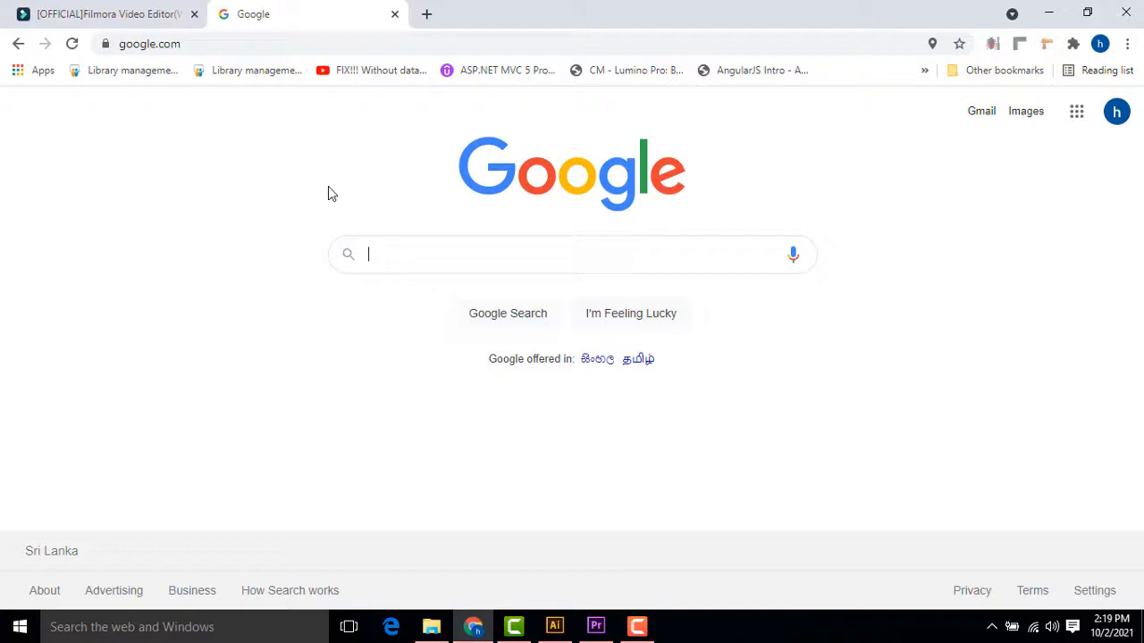
Search Google for "filmora" and look through the results for the official Wondershare download page.
click(140, 7)
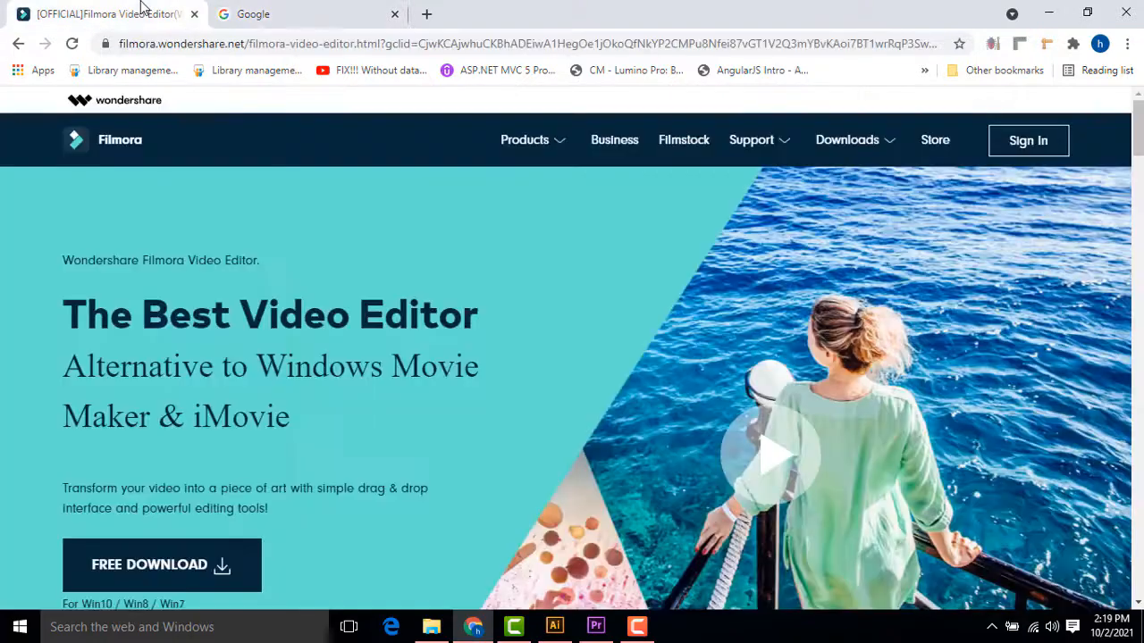
scroll(551, 251, down, 2)
click(378, 9)
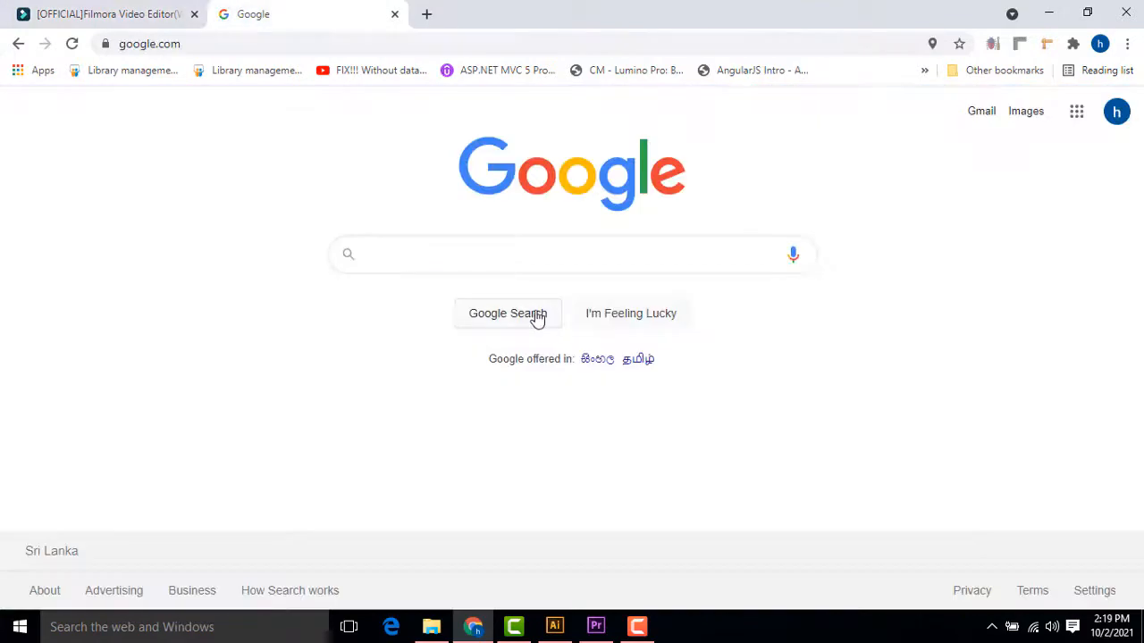
text(f)
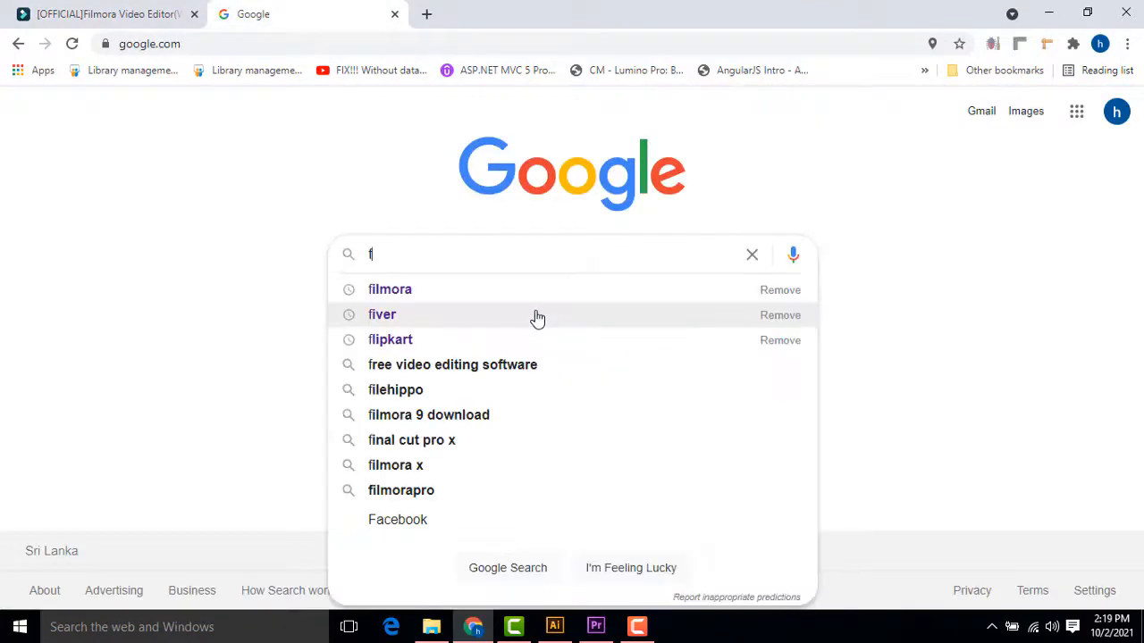
click(465, 294)
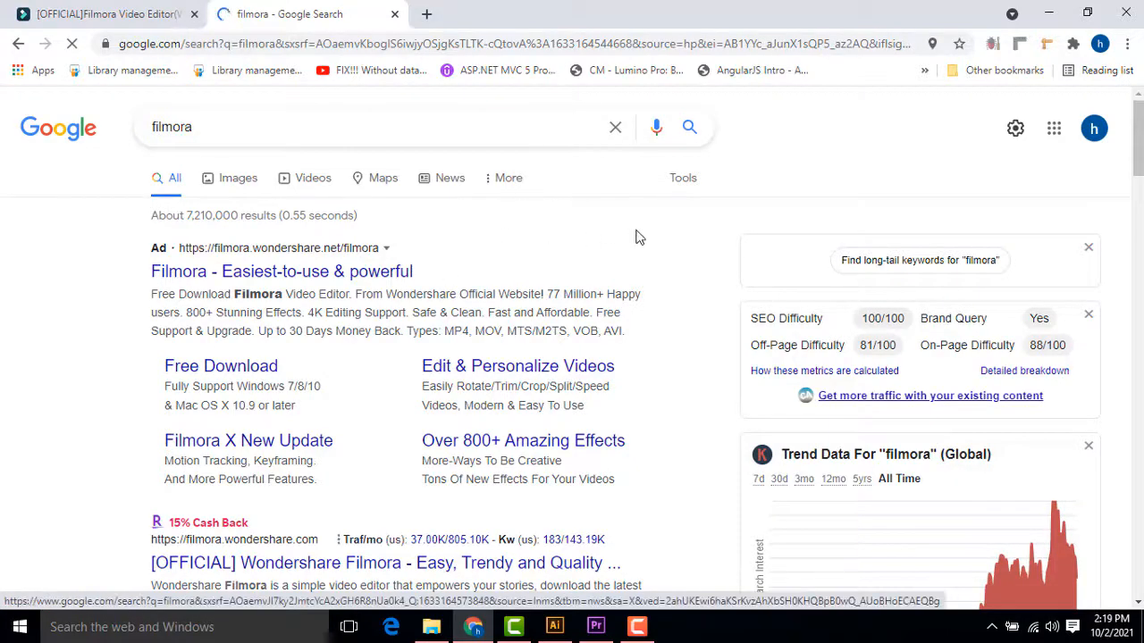
scroll(637, 236, down, 6)
scroll(653, 260, up, 6)
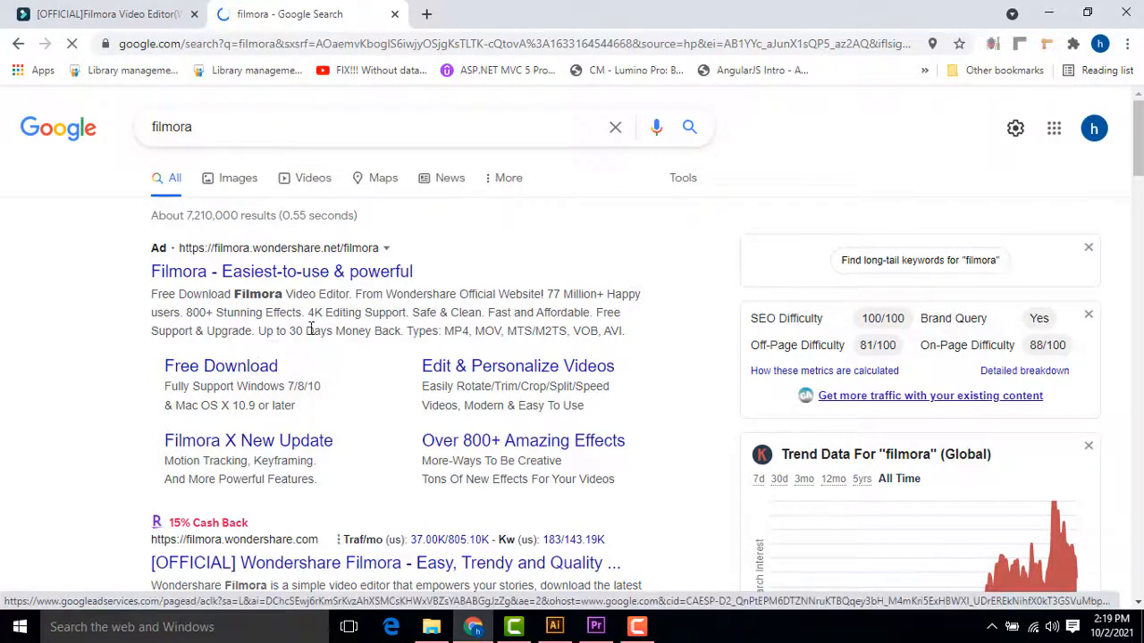
Close the Google search results and view the free download offer on the official Filmora Video Editor page.
click(108, 13)
click(394, 13)
scroll(625, 324, up, 2)
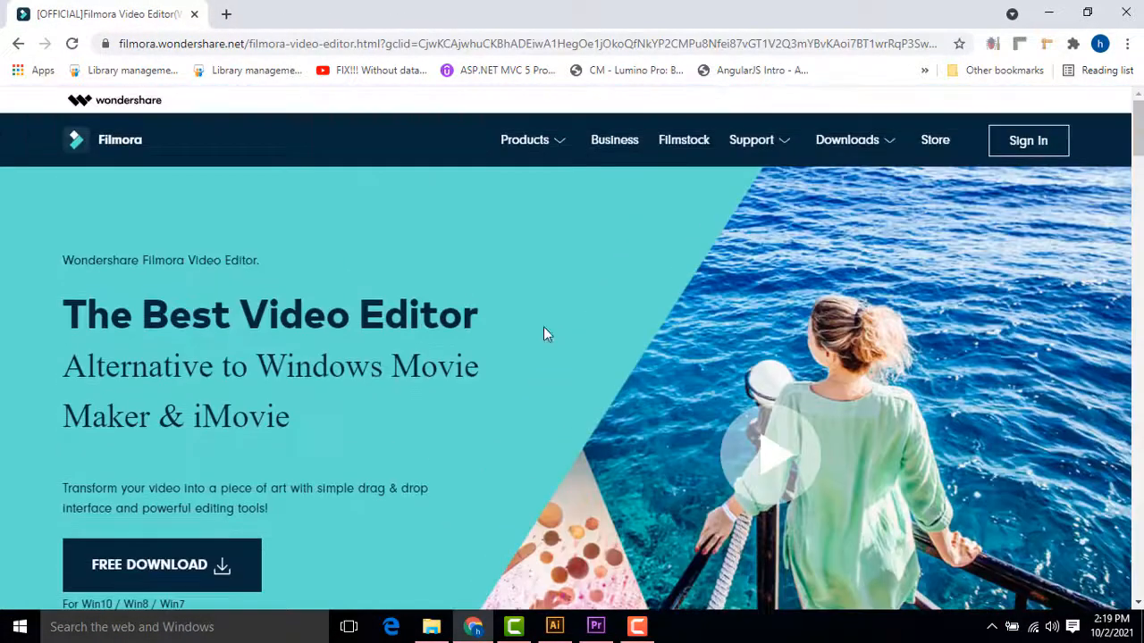
scroll(687, 299, down, 2)
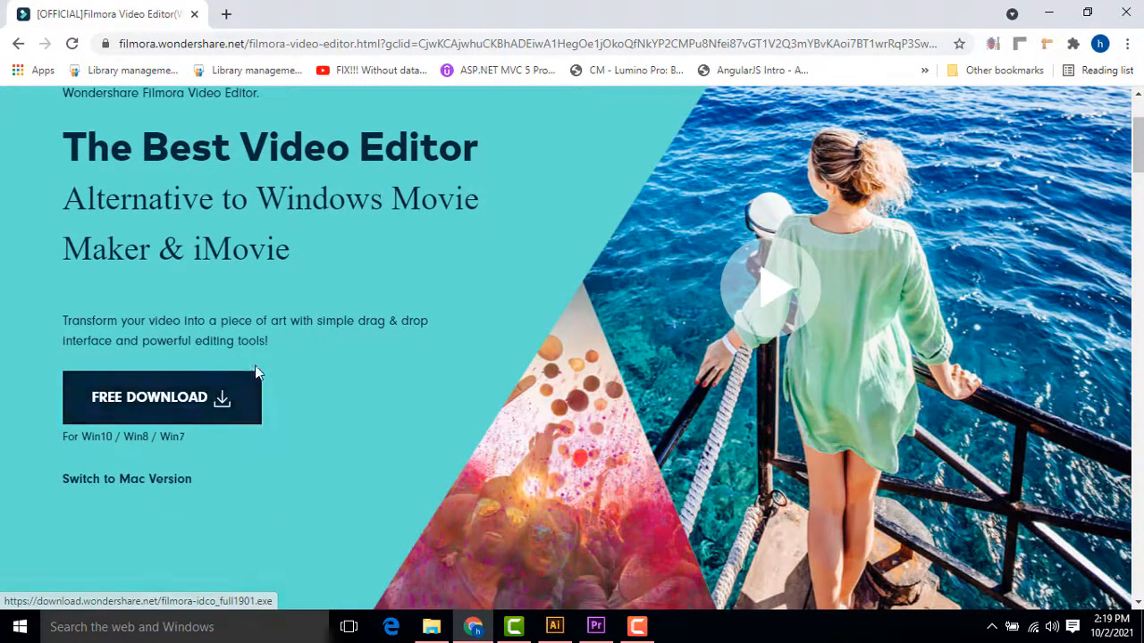
scroll(600, 383, up, 2)
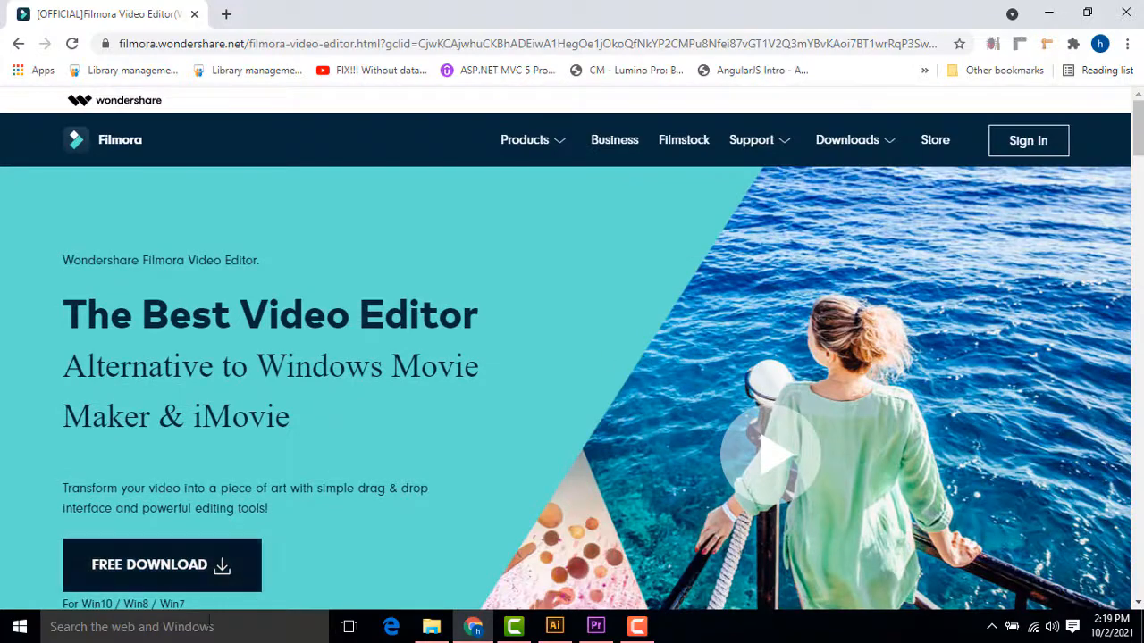
Find Wondershare Filmora X among the installed programs with the search text "won" and launch it.
click(190, 623)
text(won)
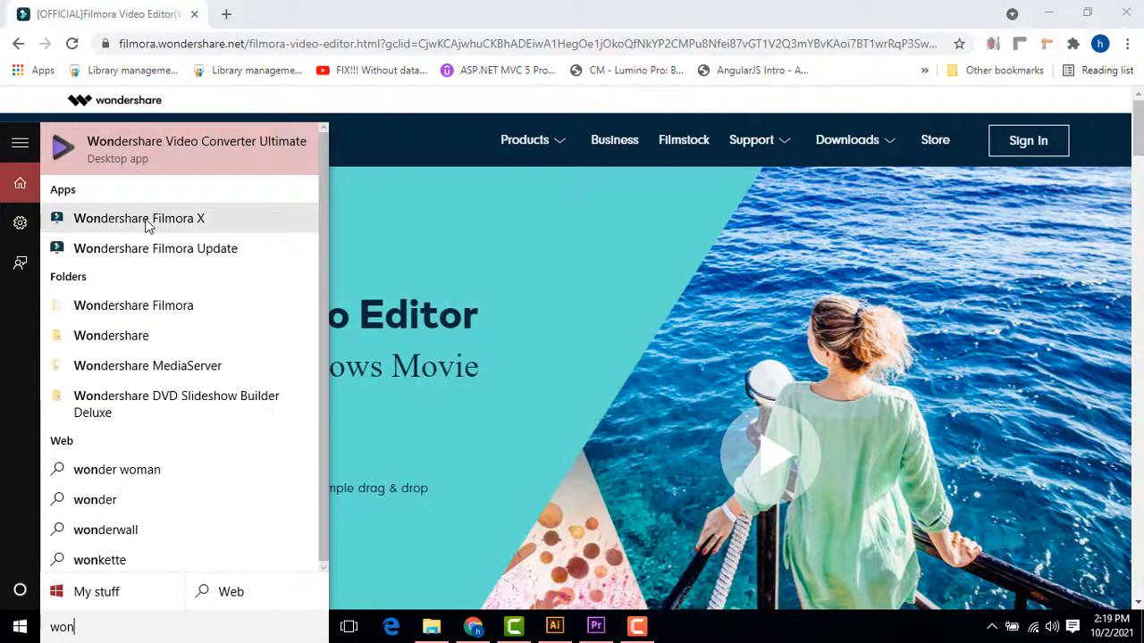
click(148, 225)
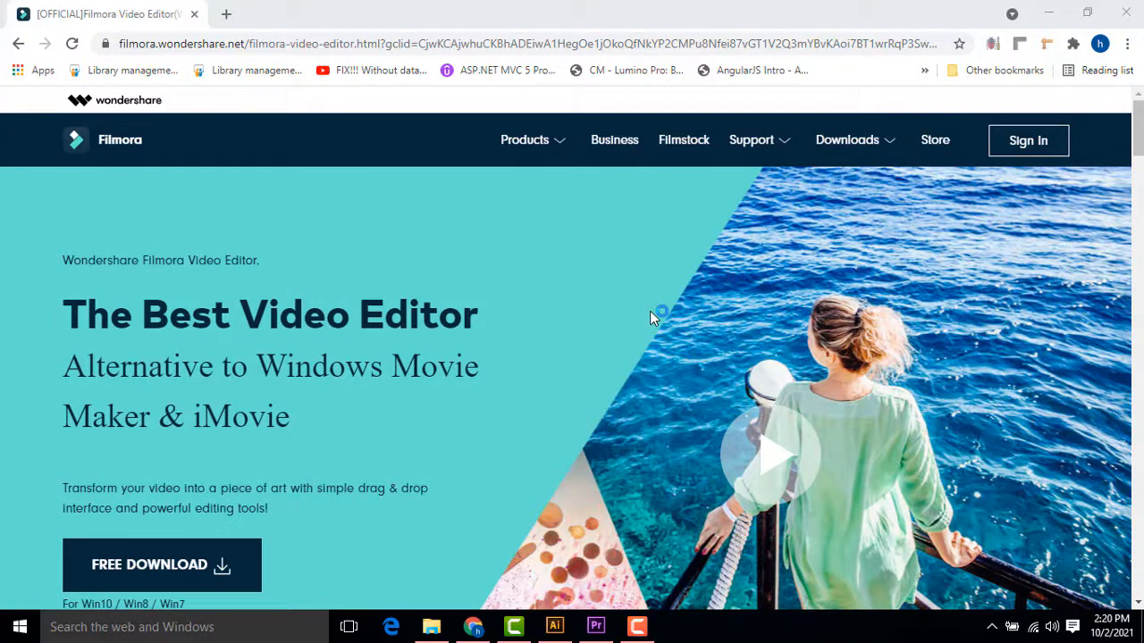
Examine the feature overview on the Filmora product page, including the editing and motion tracking sections.
scroll(615, 302, down, 3)
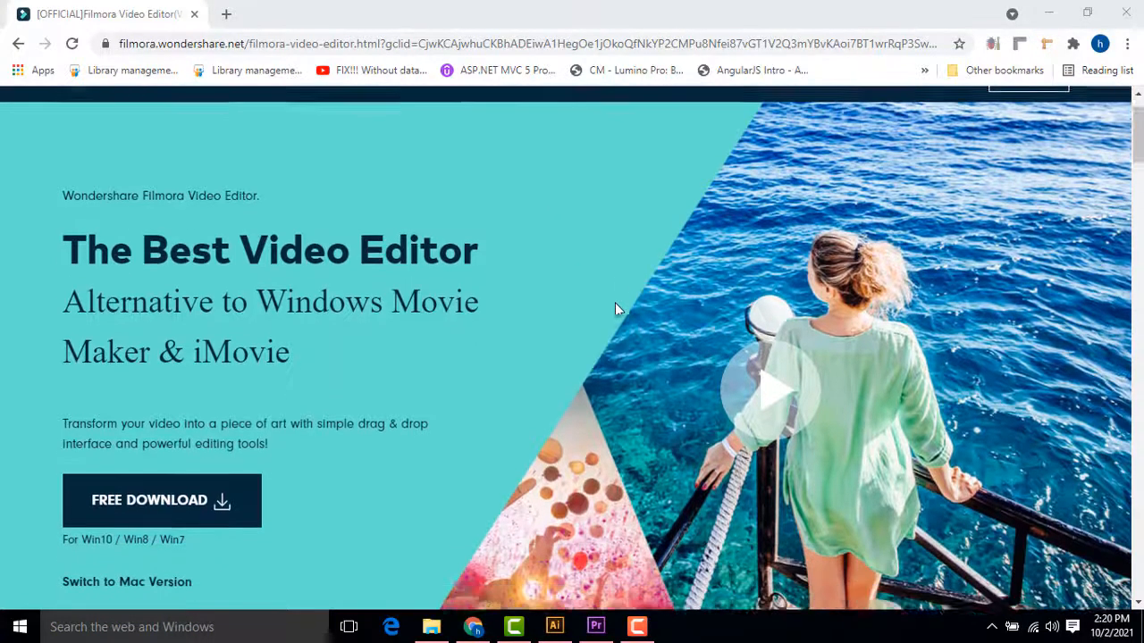
scroll(615, 310, up, 3)
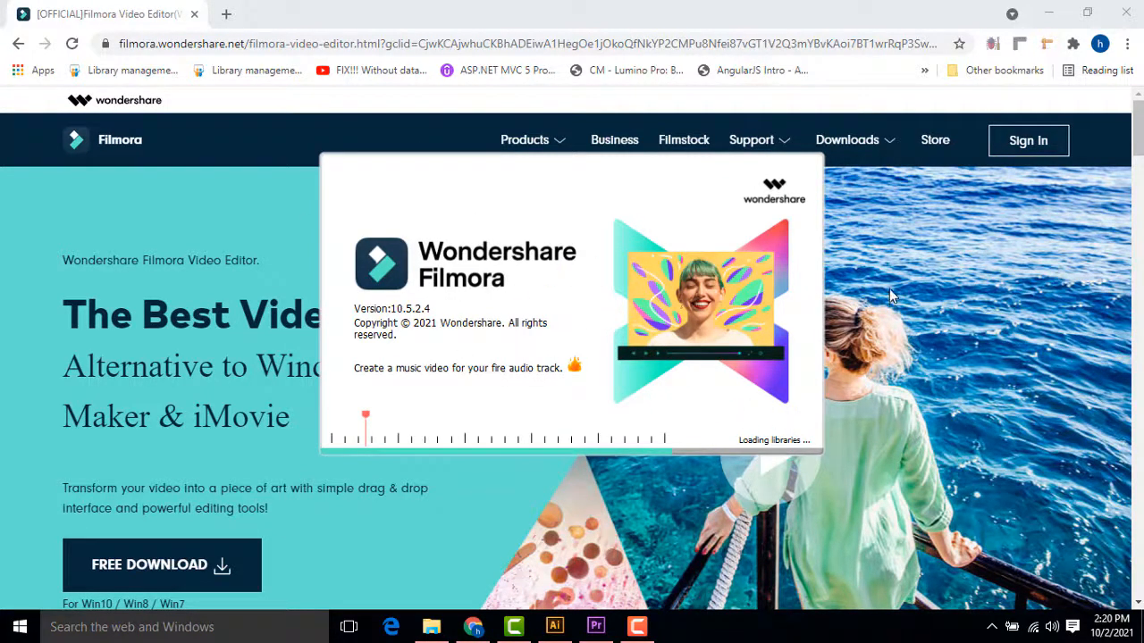
mouse_move(885, 152)
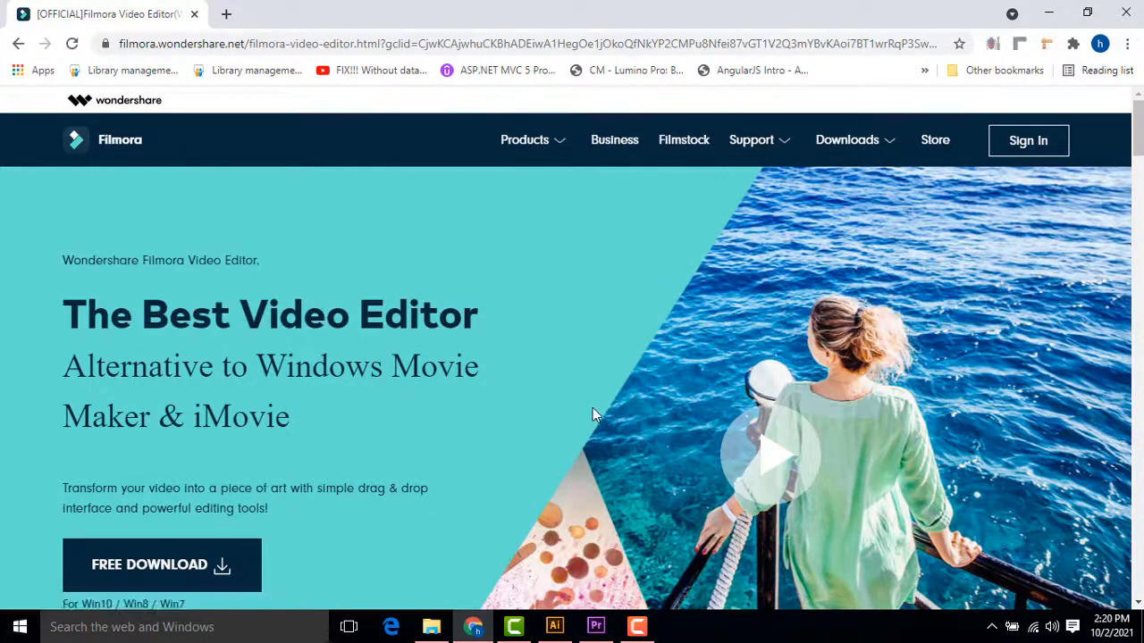
scroll(593, 408, down, 3)
scroll(606, 287, down, 1)
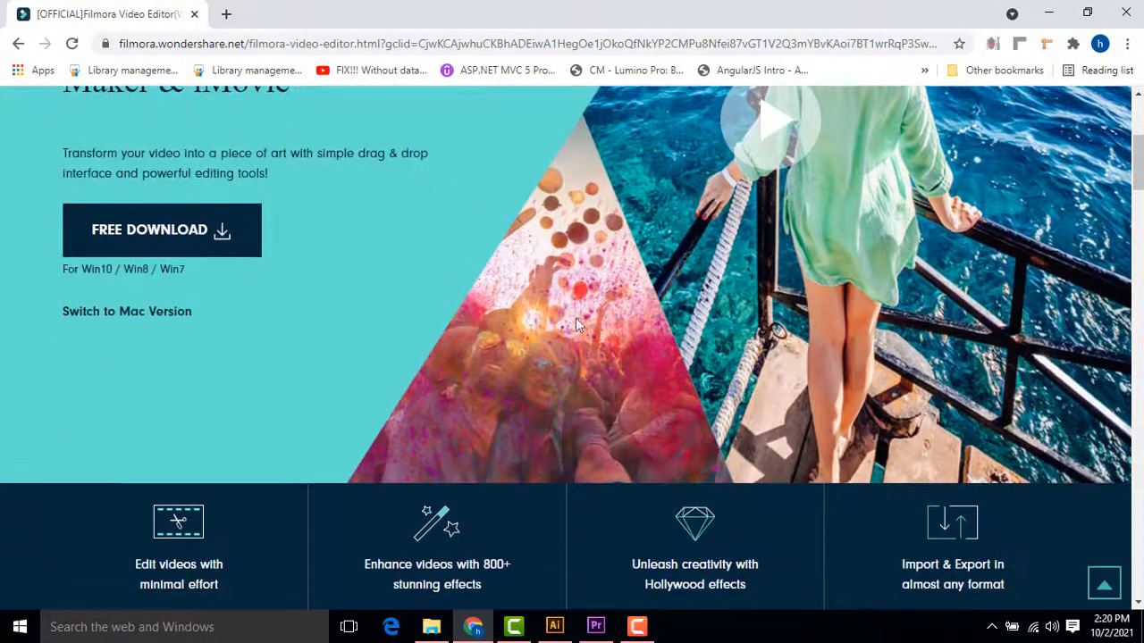
scroll(575, 326, down, 4)
scroll(977, 312, down, 1)
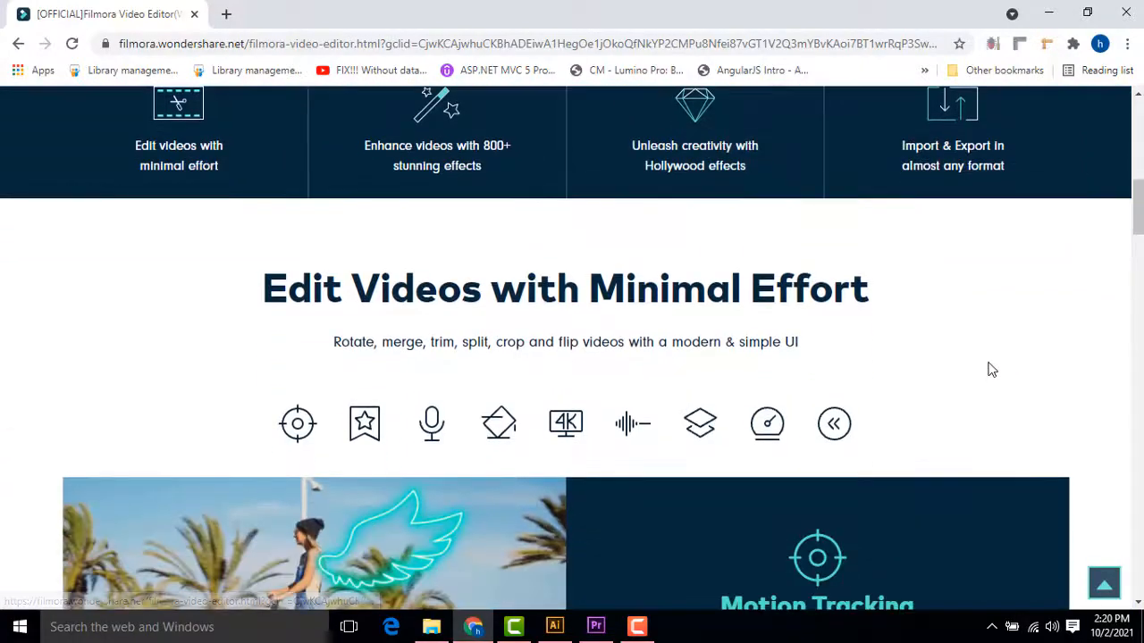
scroll(988, 369, down, 3)
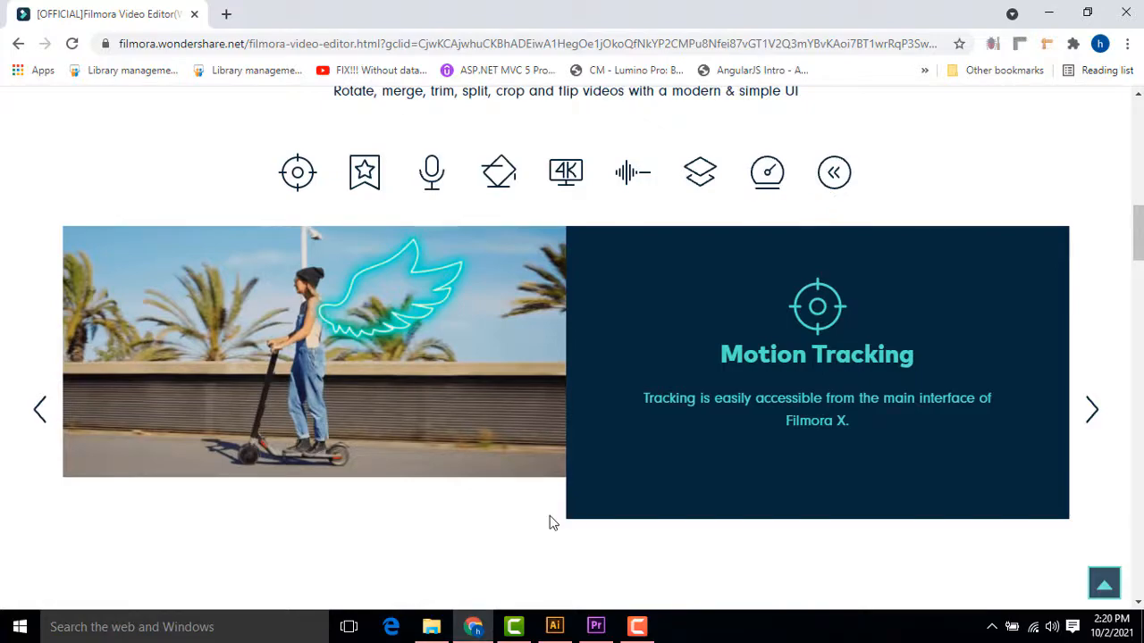
scroll(546, 512, up, 5)
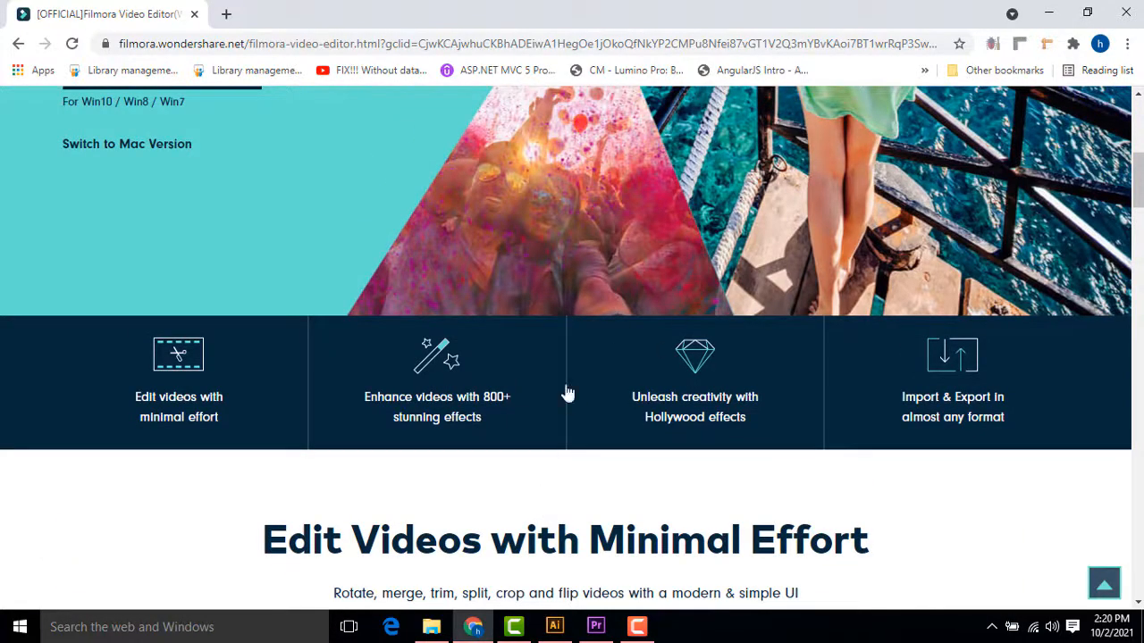
scroll(568, 212, up, 3)
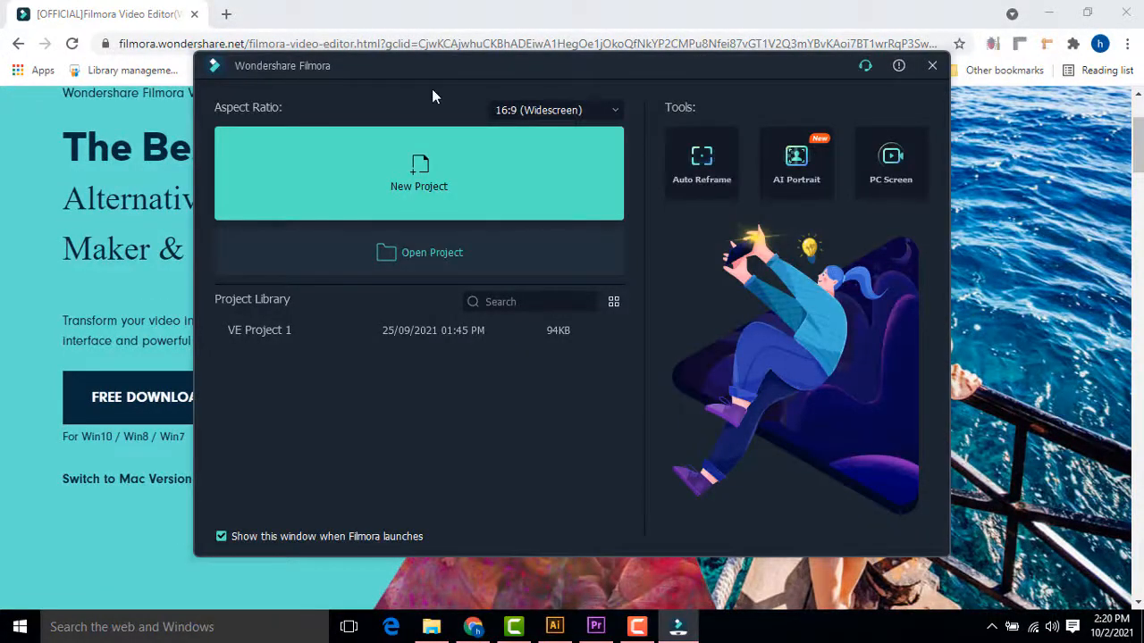
Create a new 16:9 widescreen project in Wondershare Filmora and dismiss the Message Center.
click(424, 180)
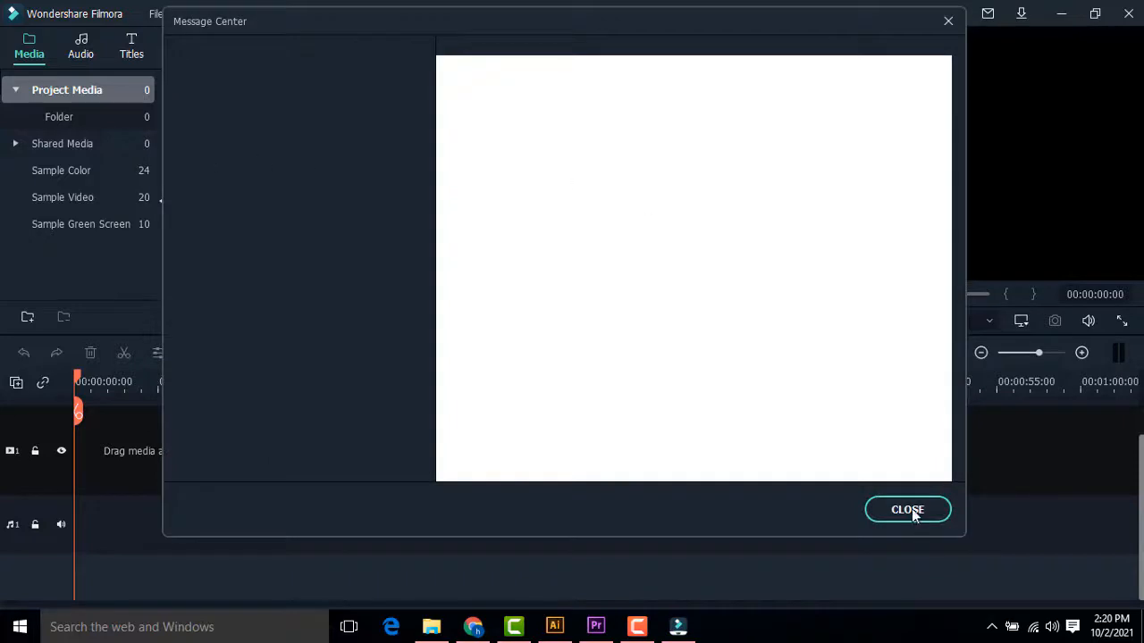
click(908, 511)
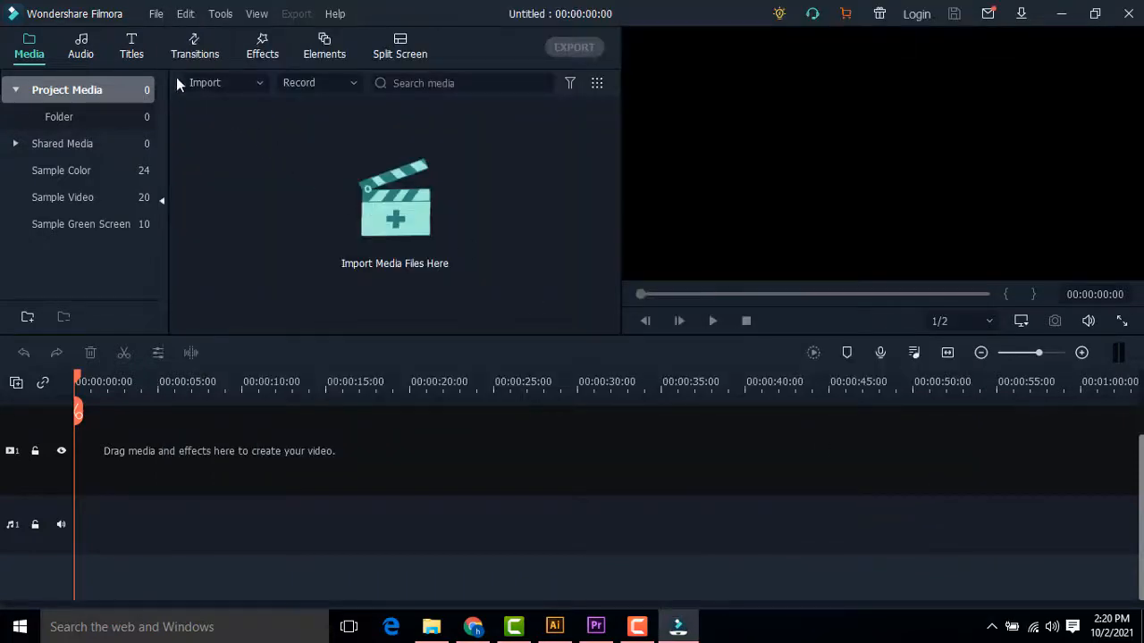
click(259, 81)
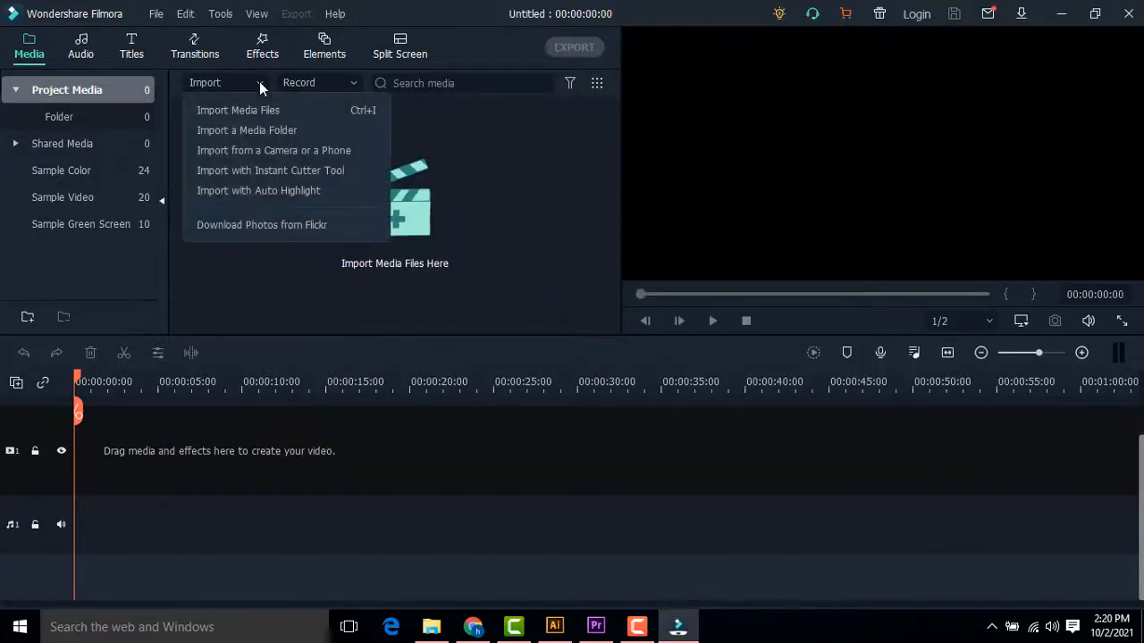
click(306, 111)
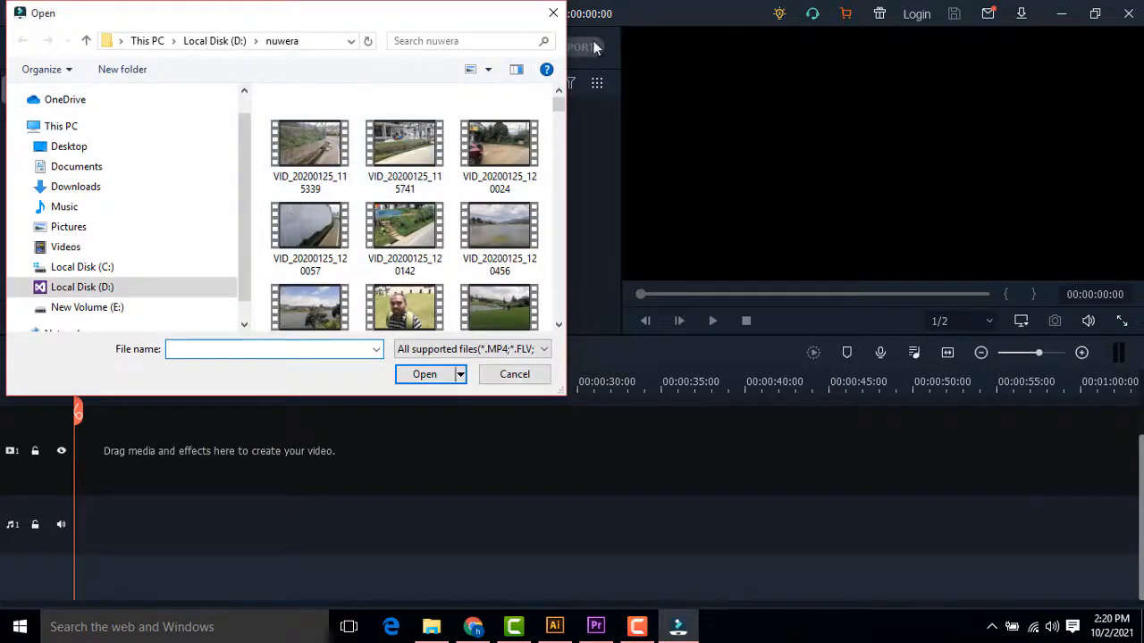
click(553, 16)
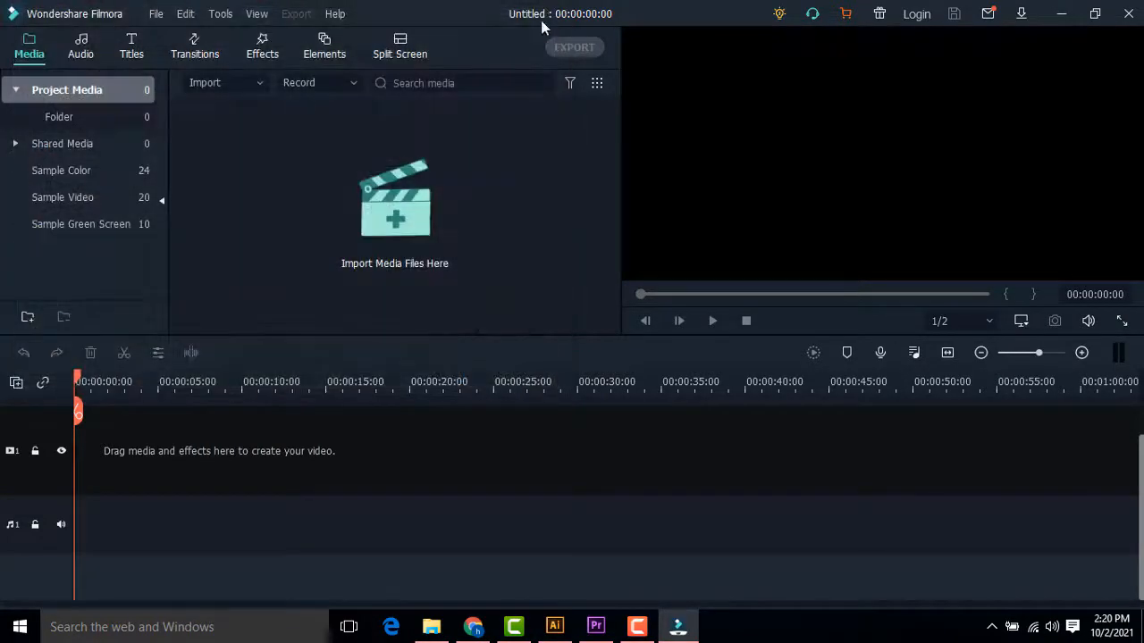
click(409, 208)
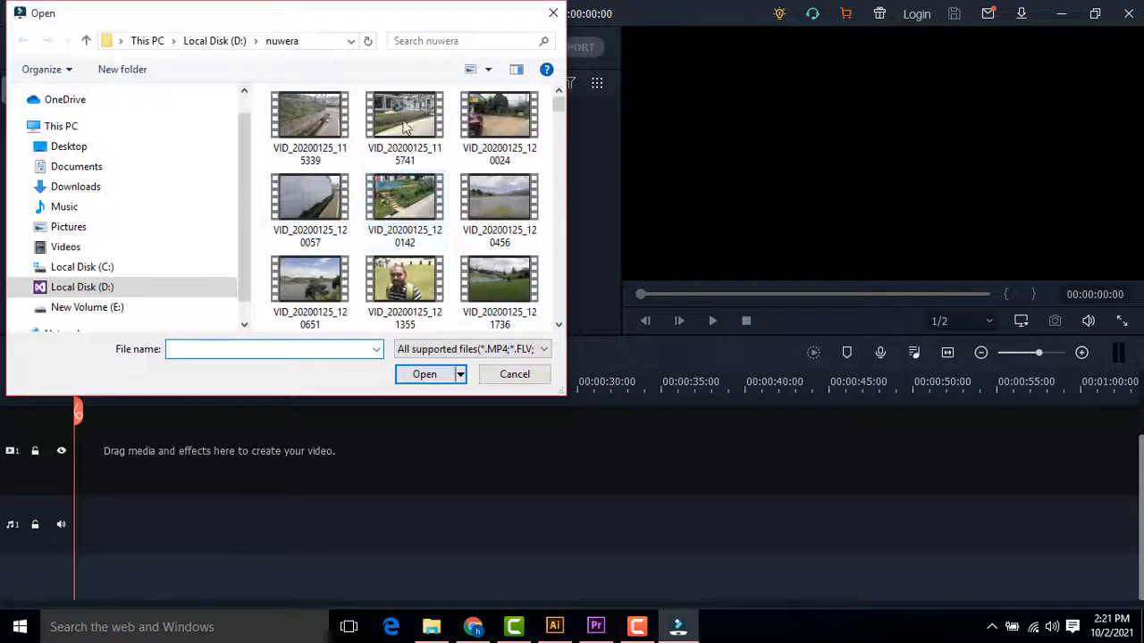
click(556, 15)
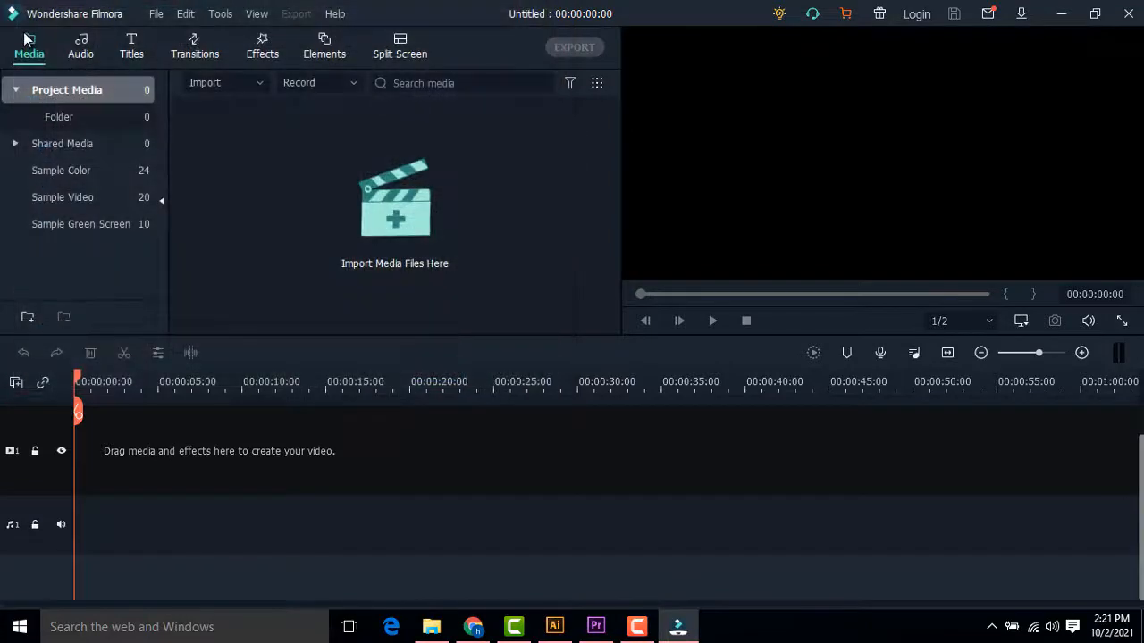
click(158, 15)
mouse_move(194, 114)
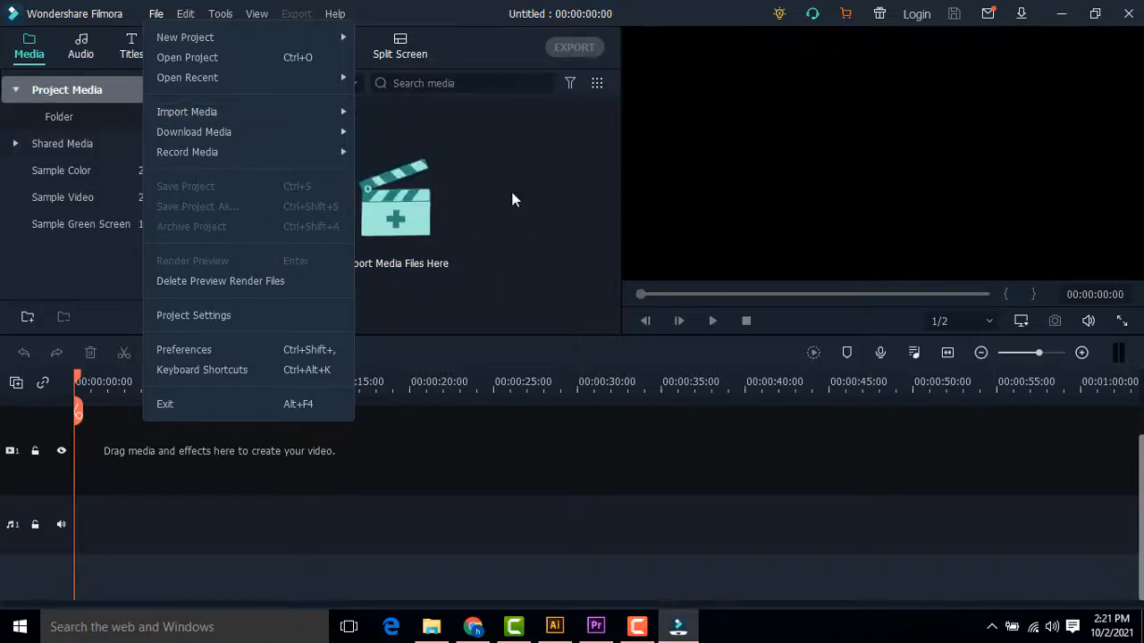
click(511, 196)
click(553, 12)
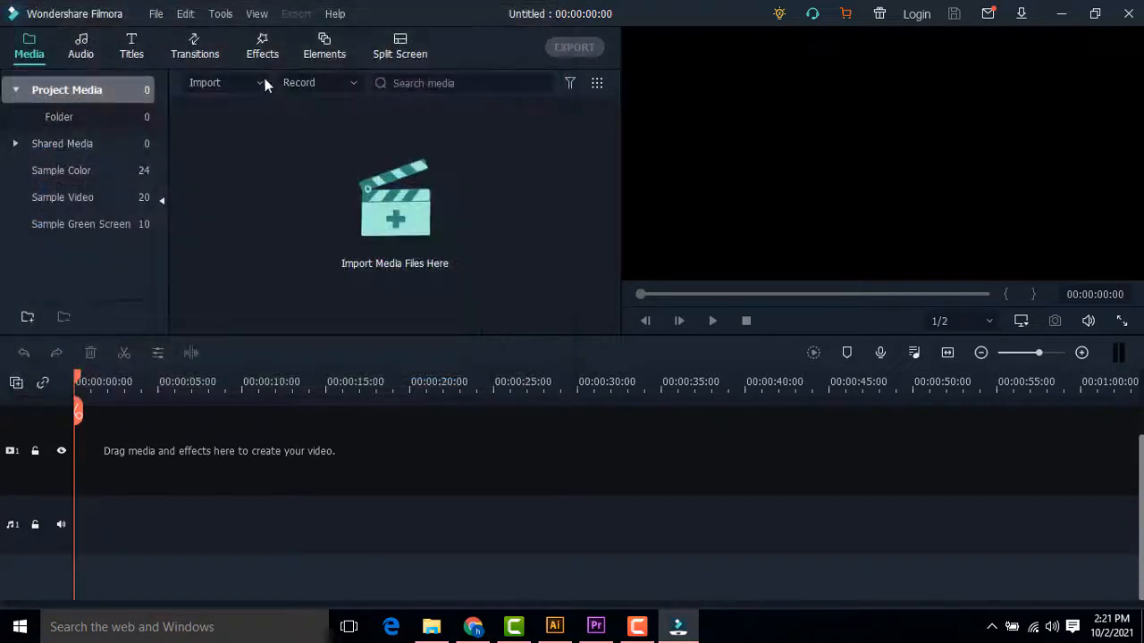
click(260, 81)
click(250, 109)
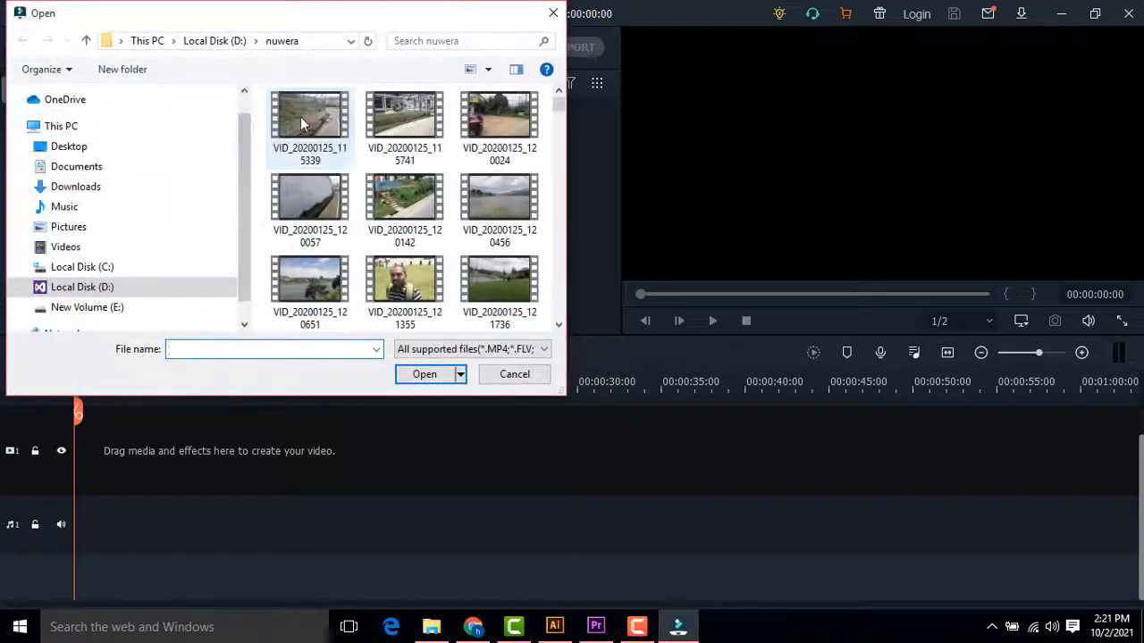
click(300, 116)
click(553, 13)
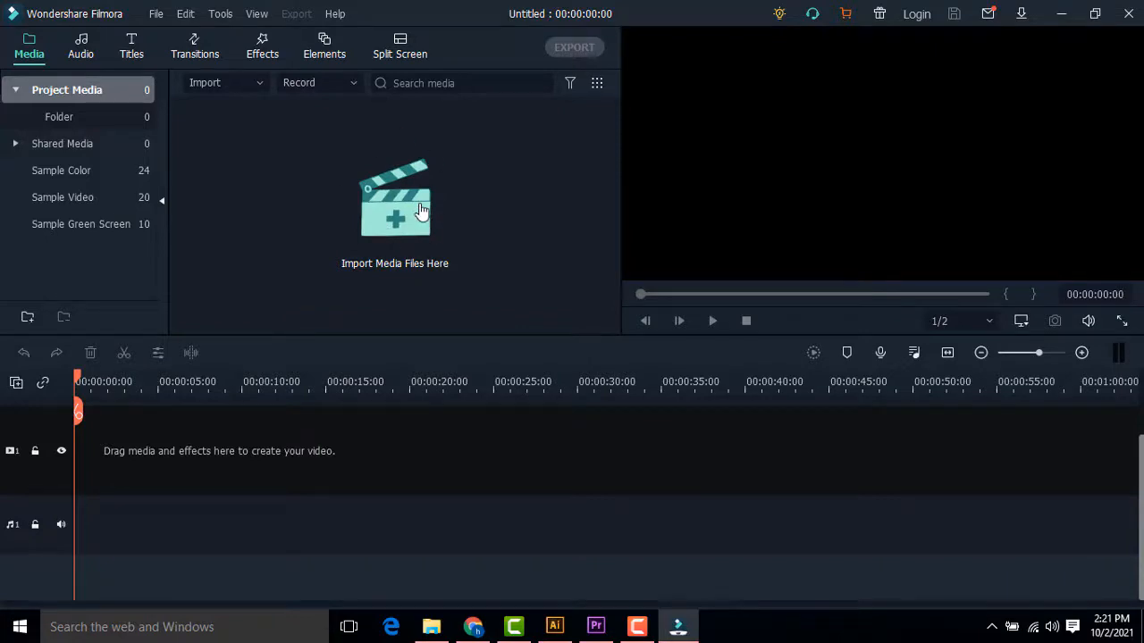
click(154, 14)
mouse_move(215, 111)
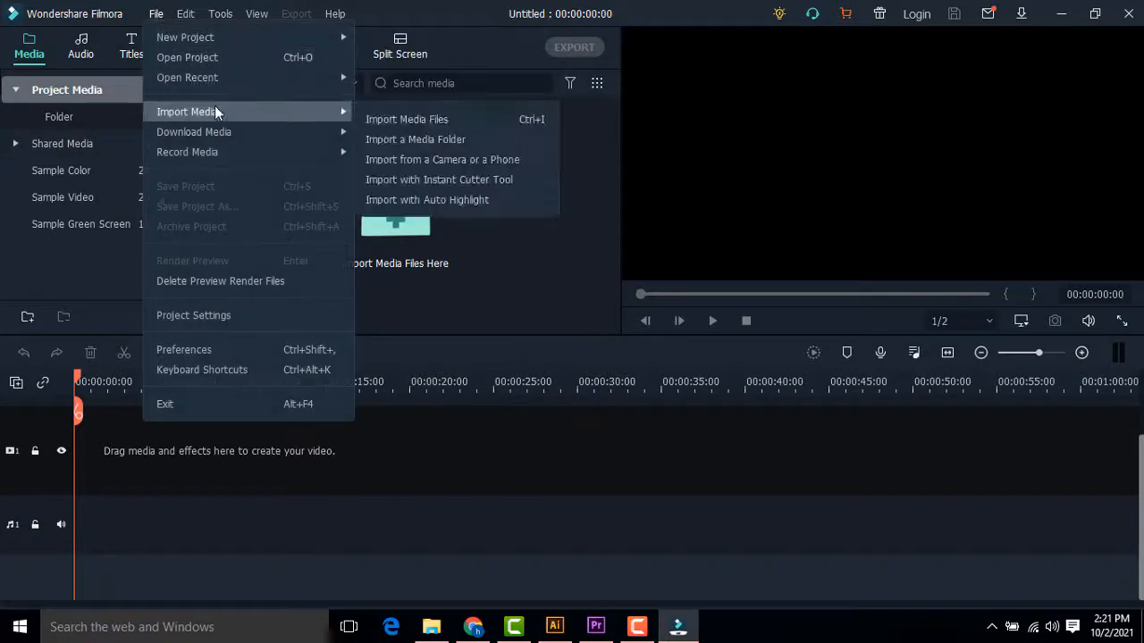
click(465, 116)
click(553, 13)
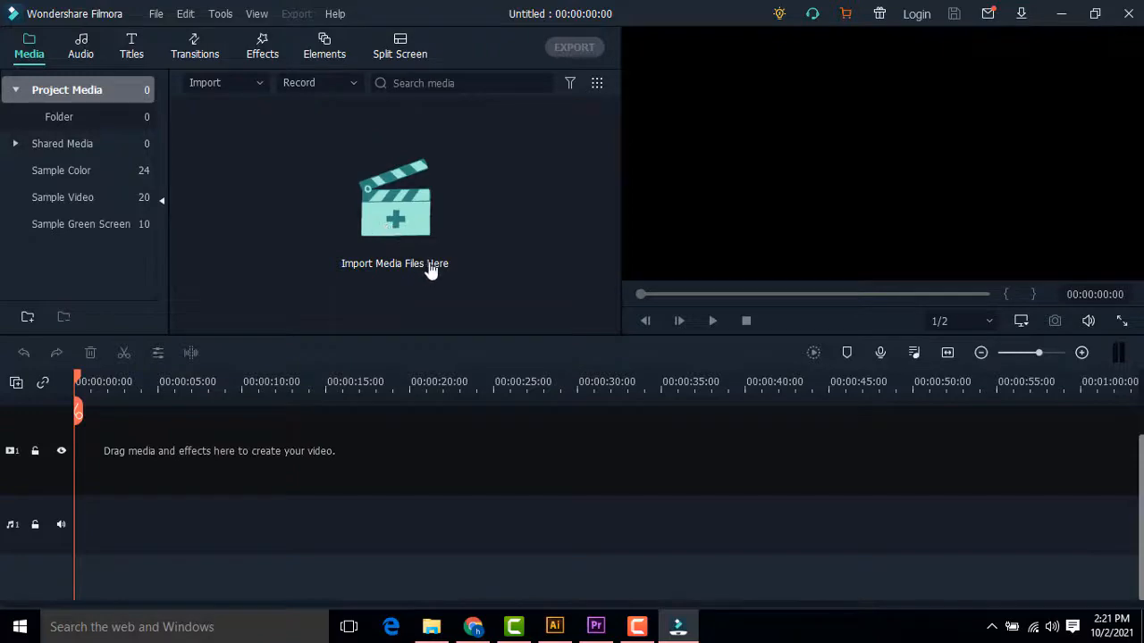
Import the video clips VID_20200125_121945 and VID_20200125_122053 from the nuwera folder into the project media.
click(391, 216)
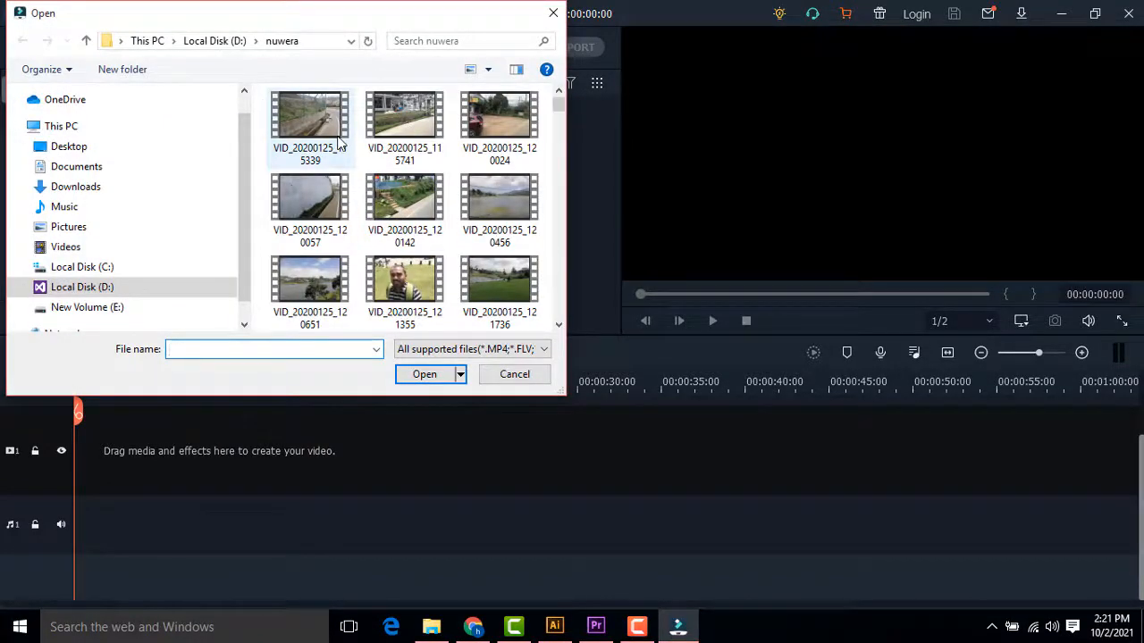
scroll(481, 205, down, 2)
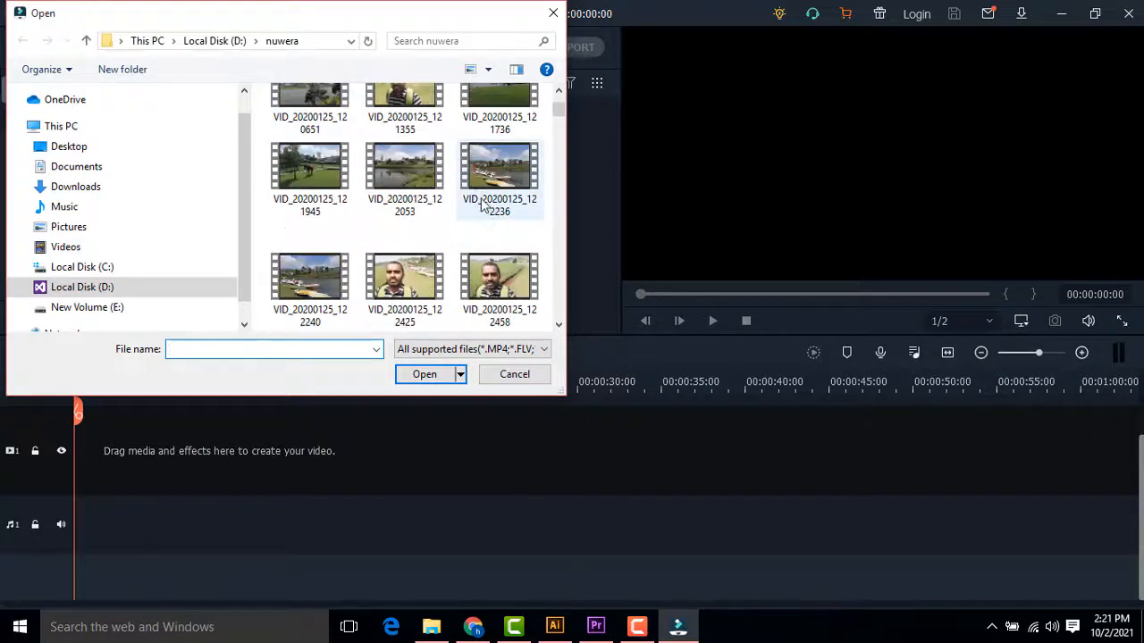
scroll(487, 206, down, 1)
scroll(489, 204, down, 1)
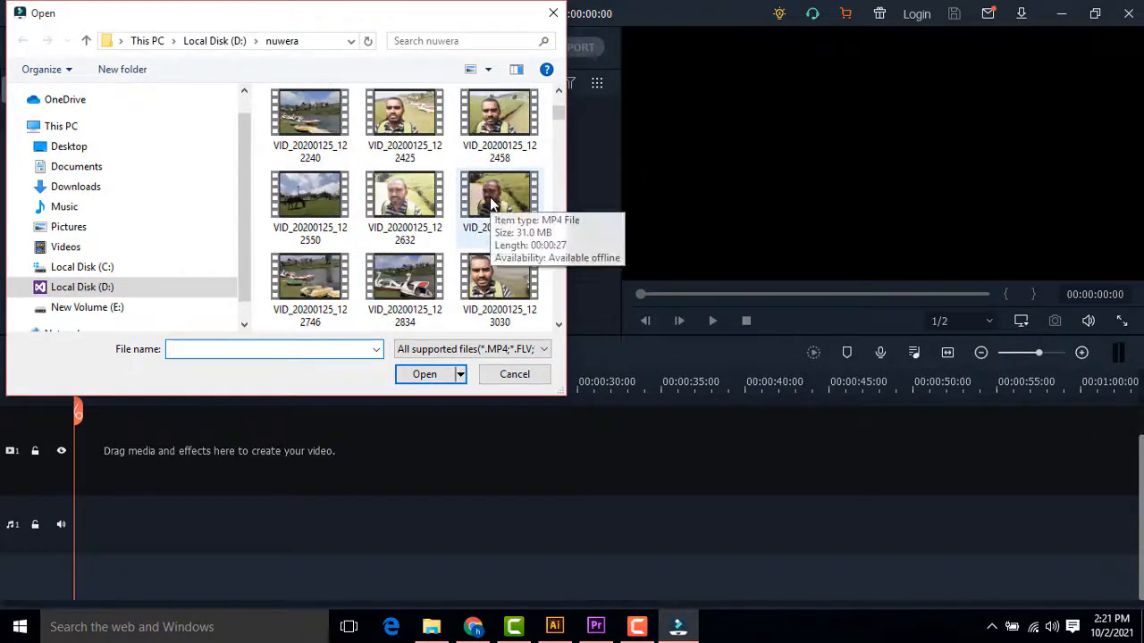
scroll(490, 203, down, 1)
scroll(488, 202, up, 2)
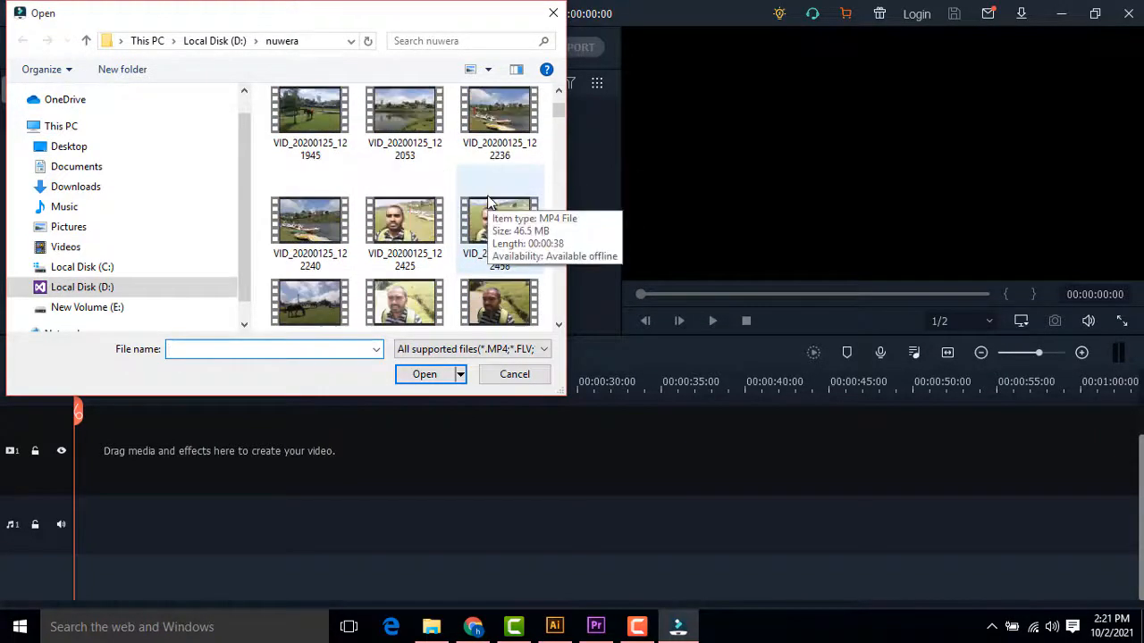
click(309, 112)
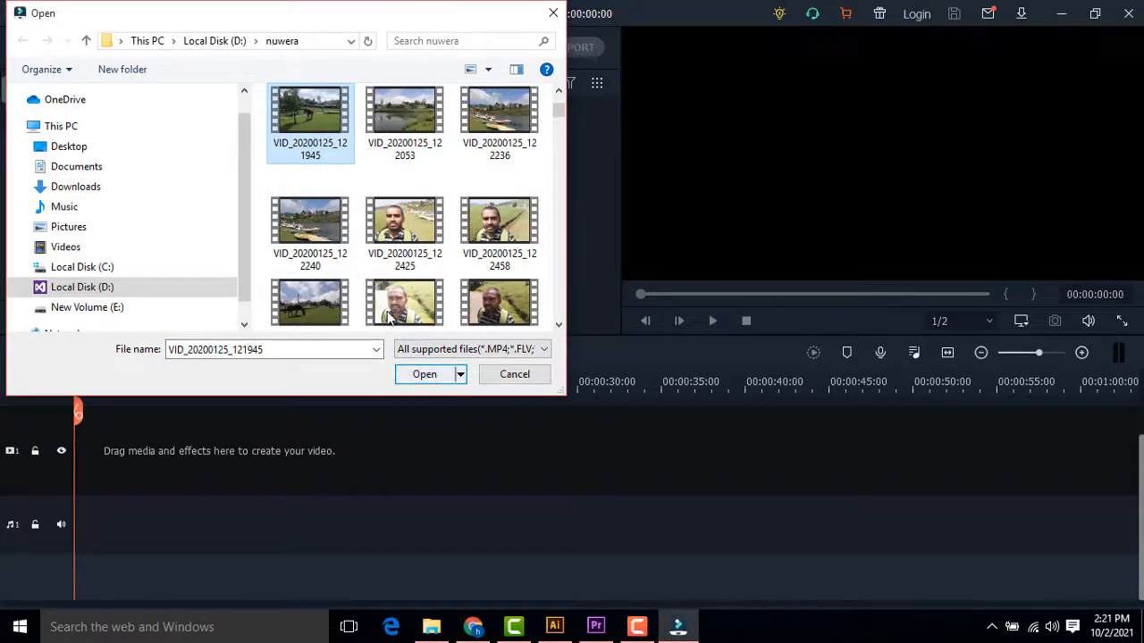
ctrl+click(401, 125)
click(332, 131)
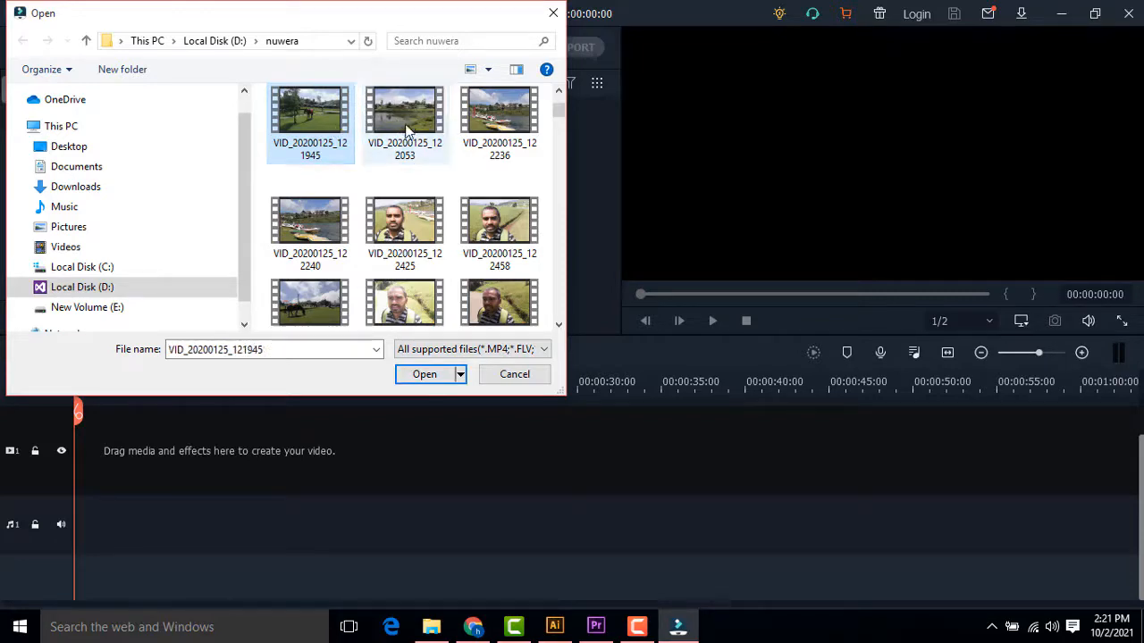
ctrl+click(407, 132)
click(425, 375)
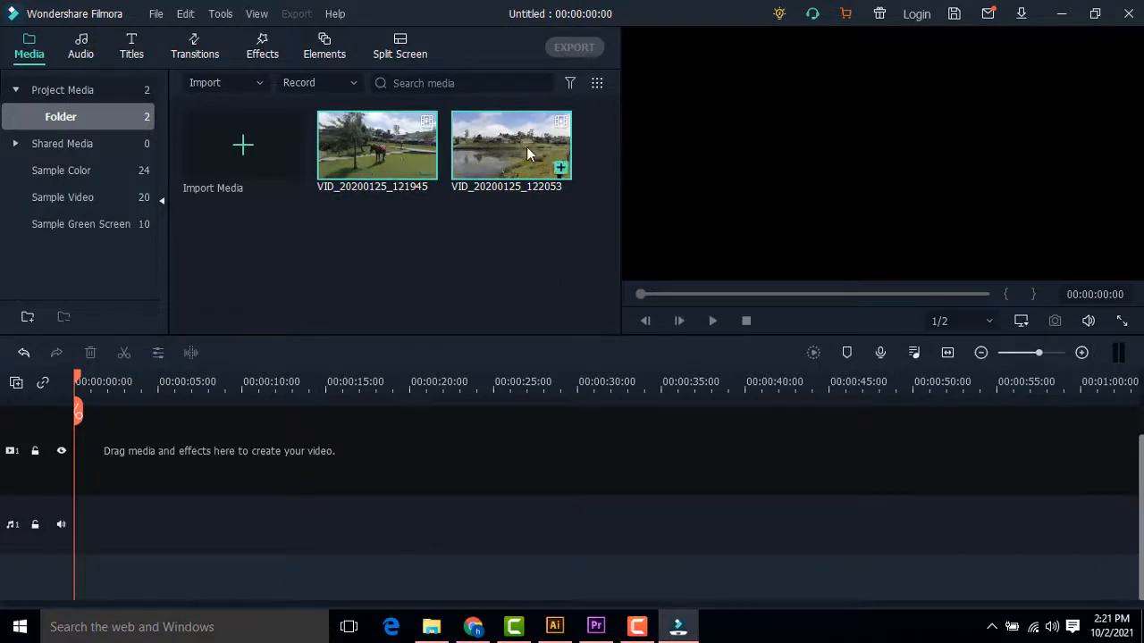
Start another new project from the aspect-ratio presets, saving the current project under the suggested name in the Projects folder.
click(162, 16)
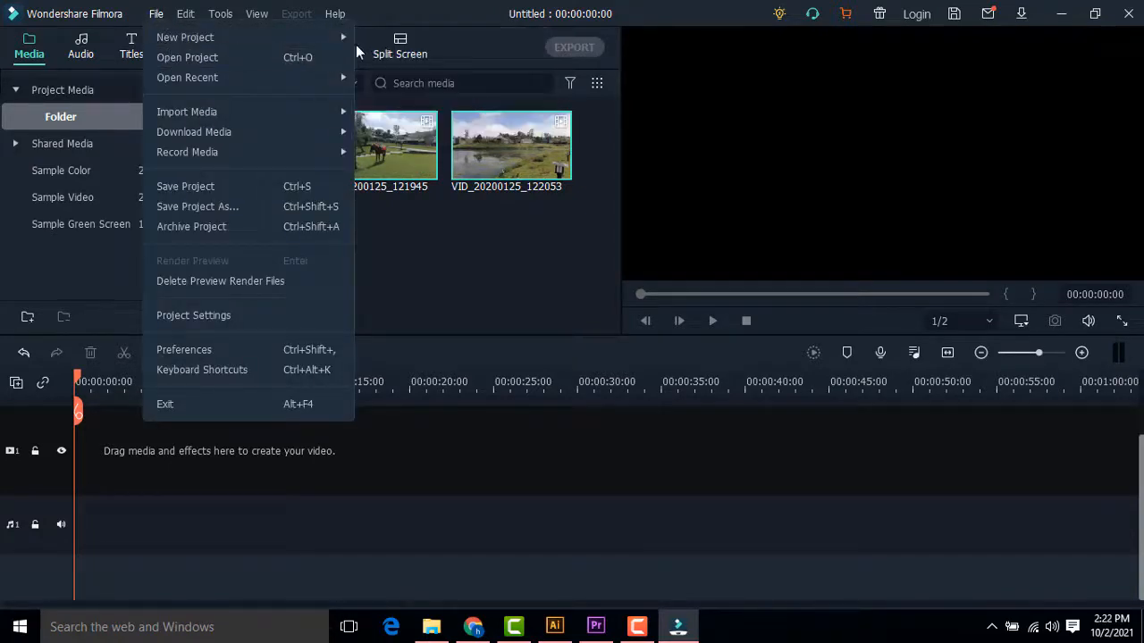
mouse_move(344, 37)
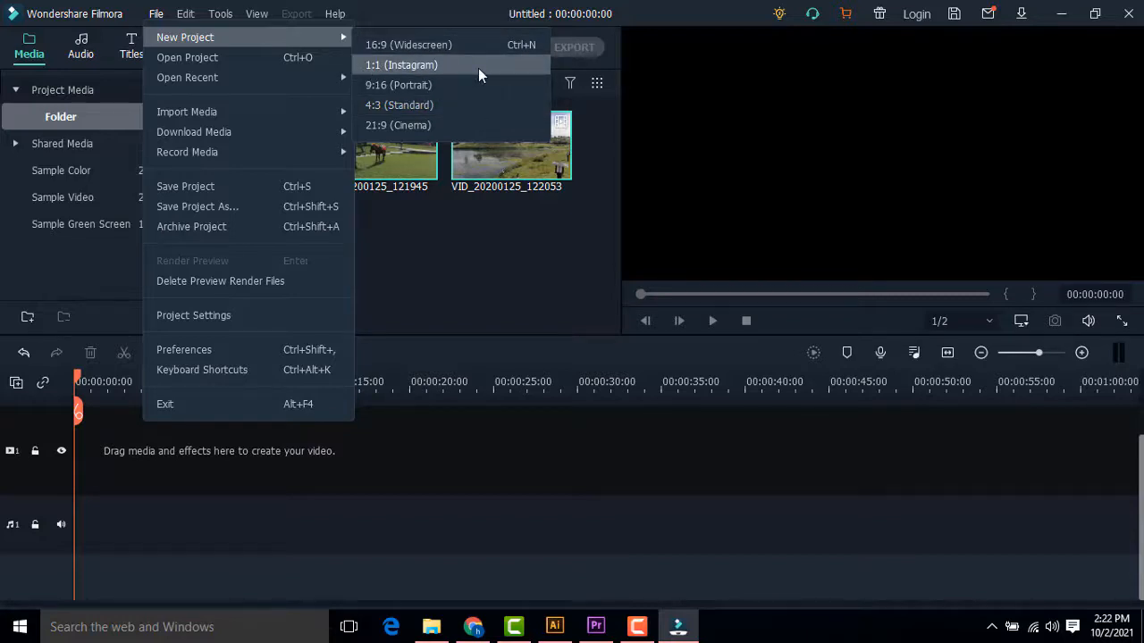
click(427, 87)
click(594, 315)
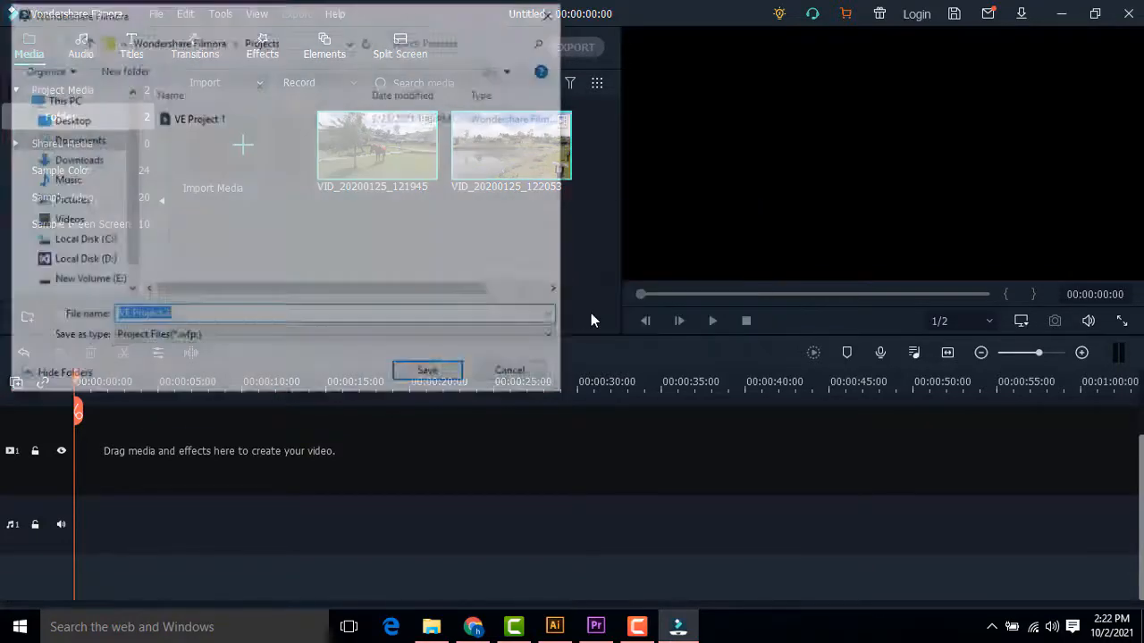
click(434, 376)
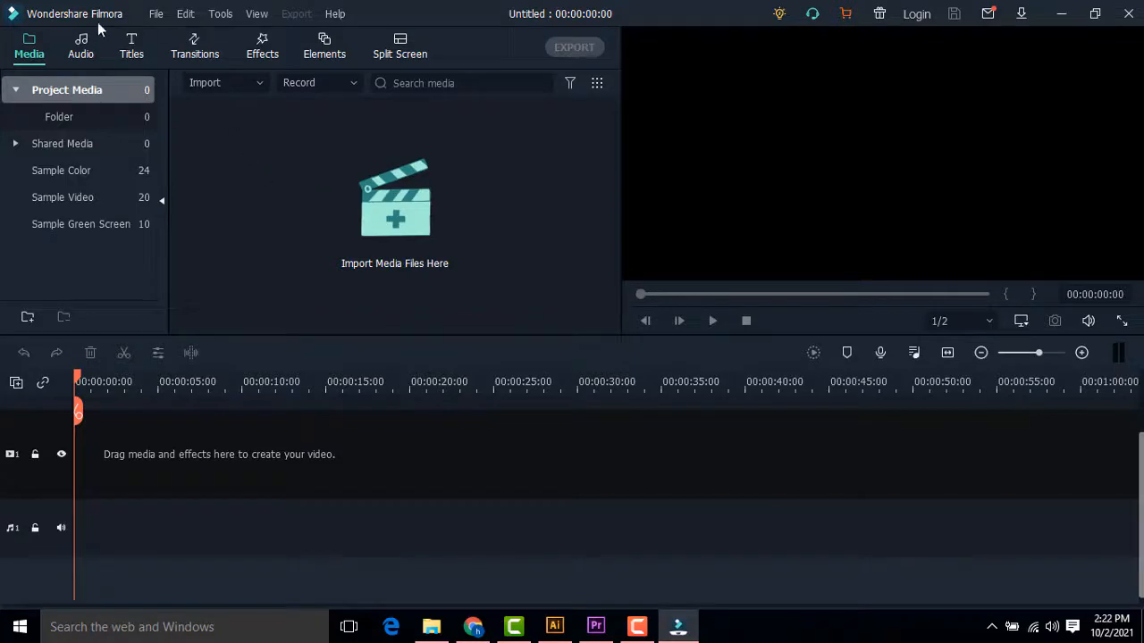
Start importing media into the empty project and open the nuwera folder on Local Disk (D:).
click(151, 13)
click(152, 13)
click(417, 212)
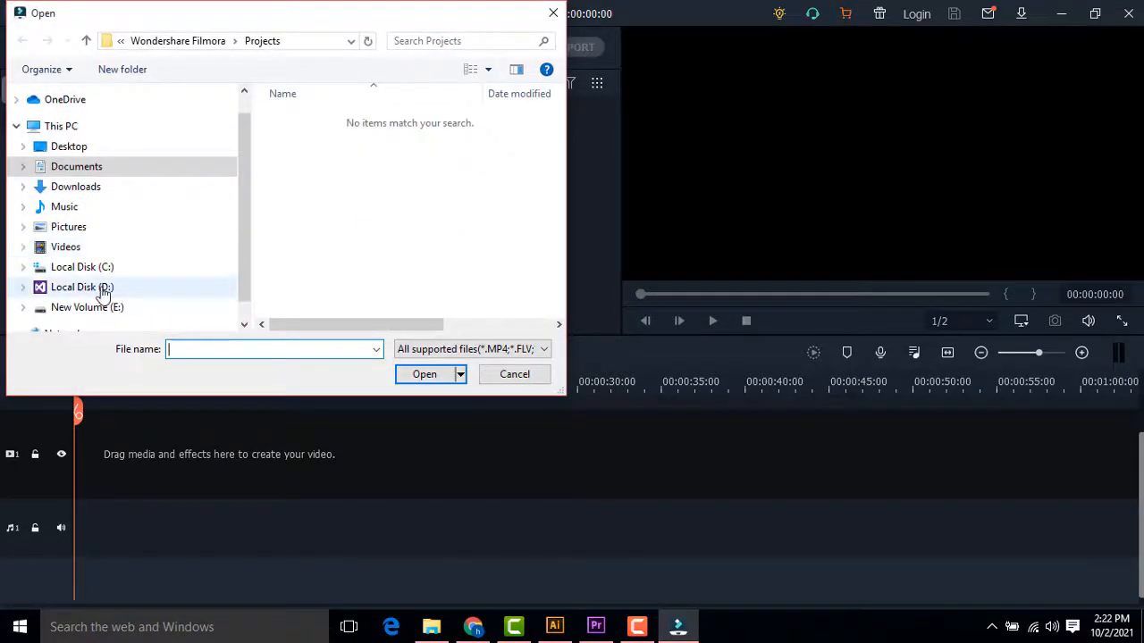
click(82, 287)
scroll(478, 230, down, 5)
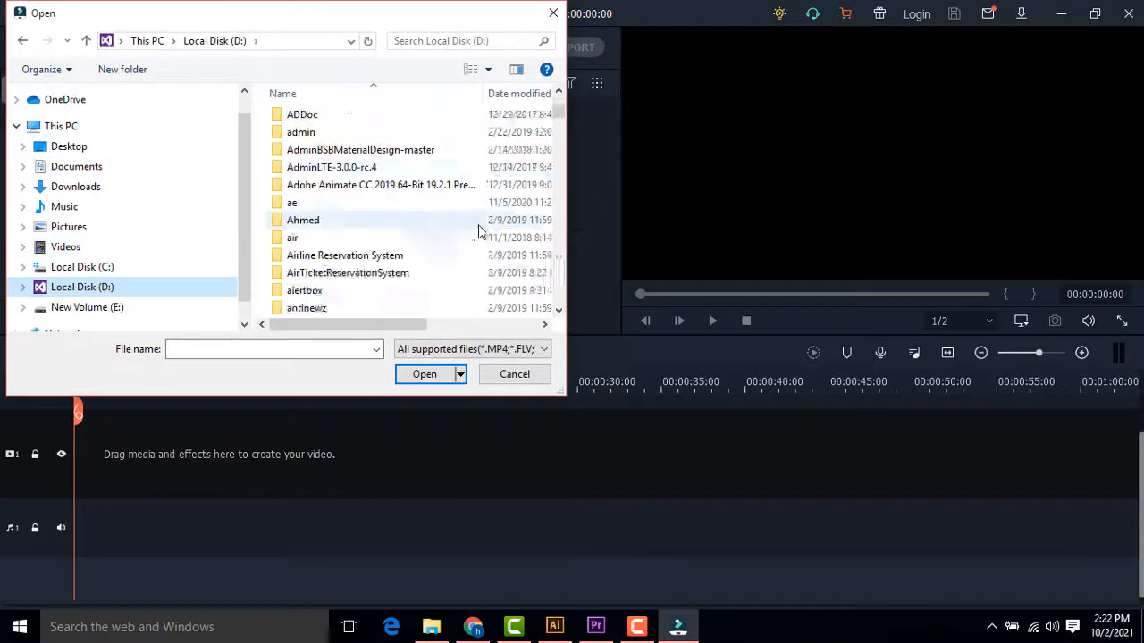
scroll(478, 230, down, 4)
click(374, 209)
key(n)
key(n)
key(n)
key(n)
key(n)
key(n)
key(n)
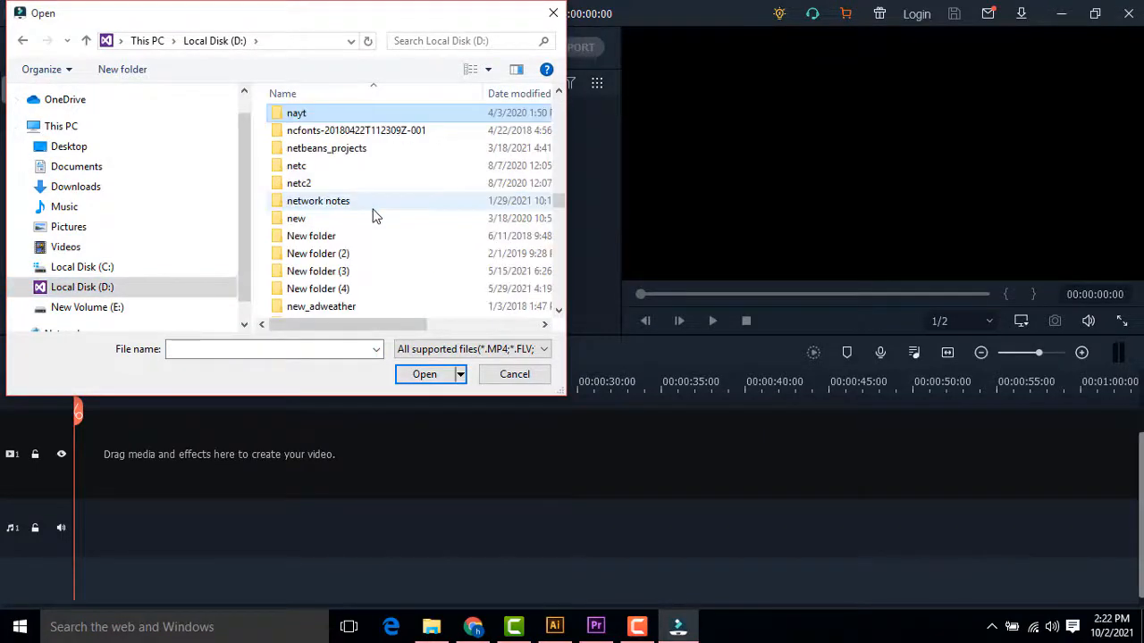
key(n)
key(n)
key(n)
key(n)
key(n)
key(n)
key(n)
key(n)
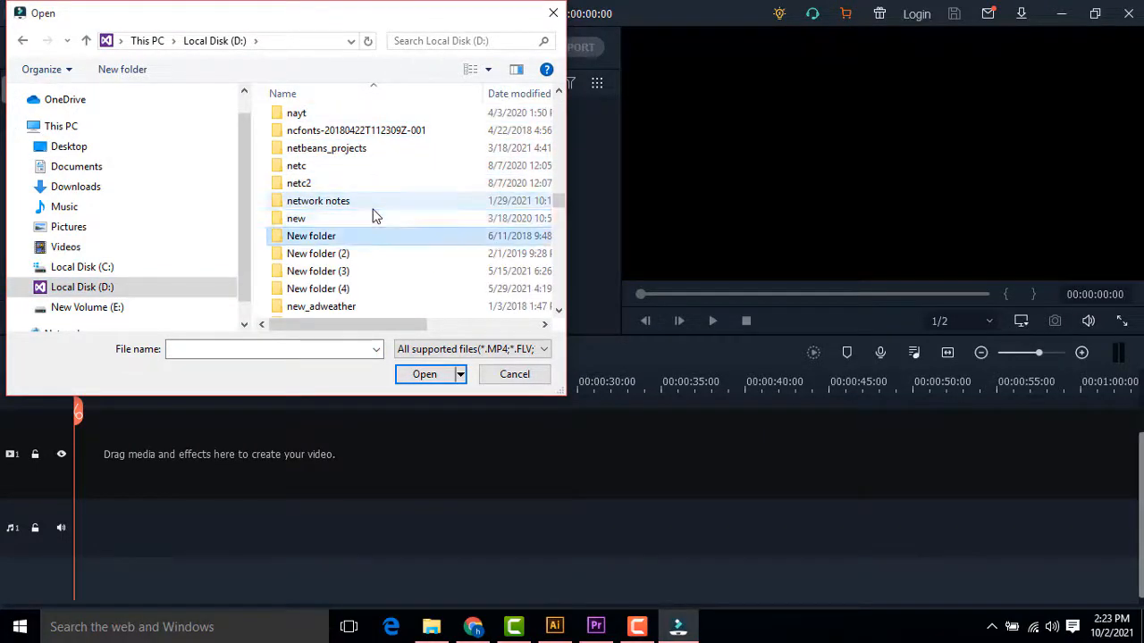
key(n)
key(n)
key(n)
key(n)
key(n)
key(n)
key(n)
key(n)
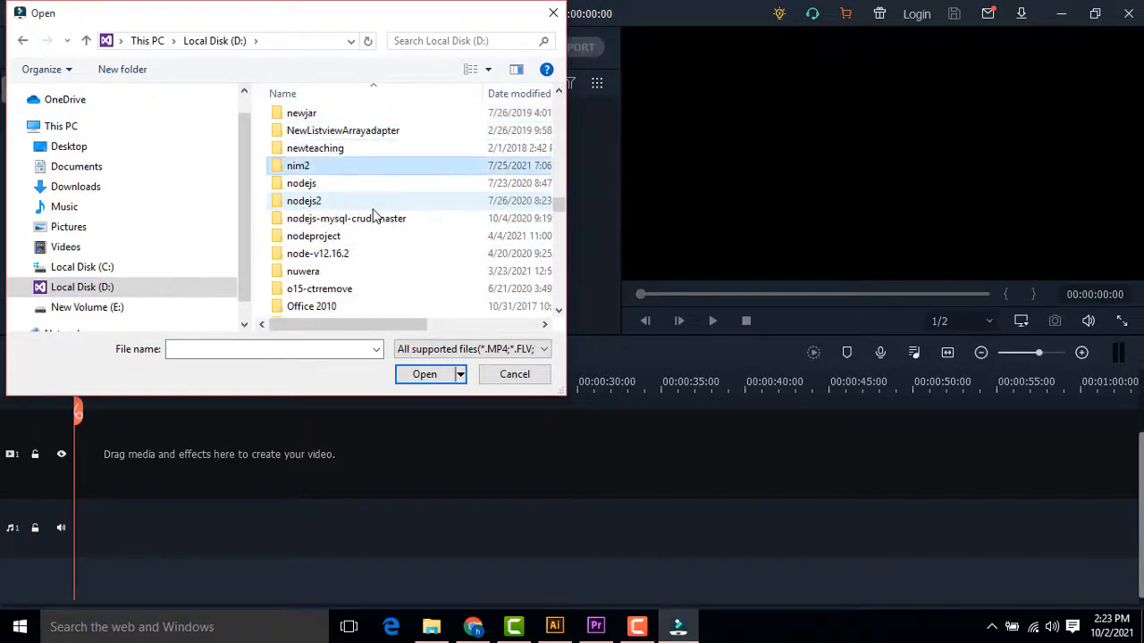
double_click(307, 272)
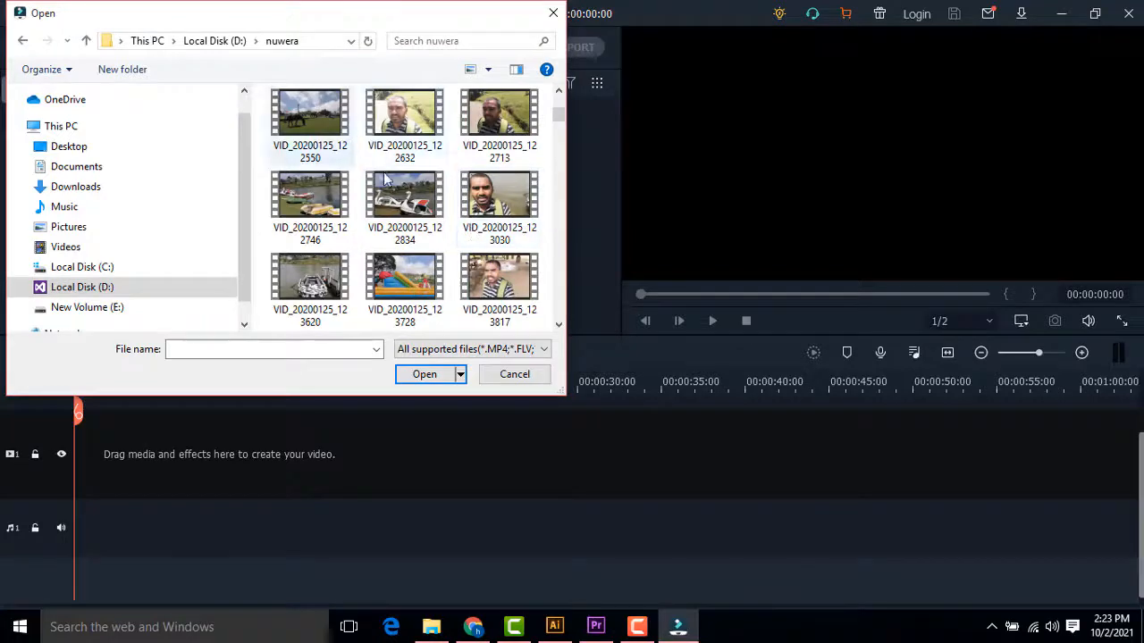
Import the video clips VID_20200125_121736 and VID_20200125_121945 into the project media.
scroll(474, 230, up, 2)
scroll(500, 234, down, 4)
scroll(516, 231, down, 2)
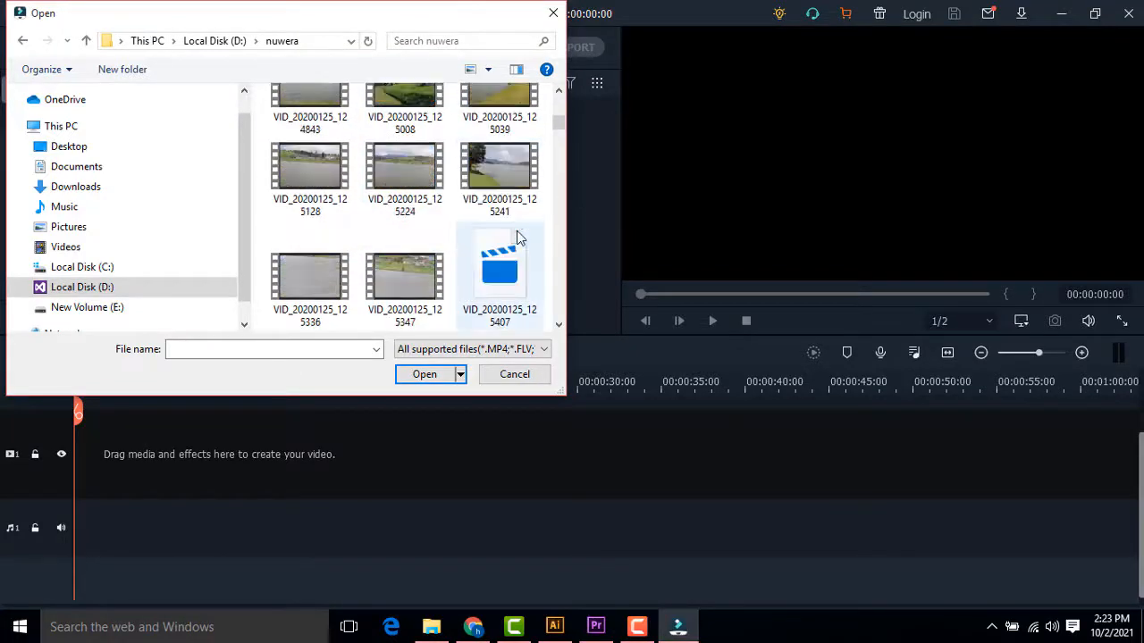
scroll(515, 230, up, 8)
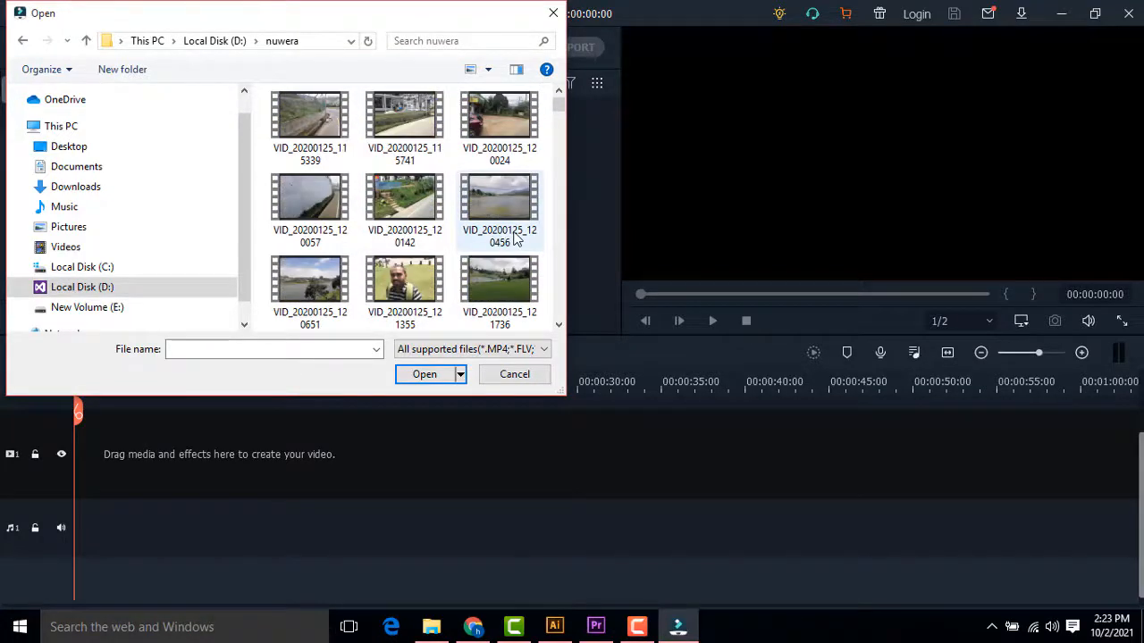
scroll(514, 236, down, 1)
click(518, 228)
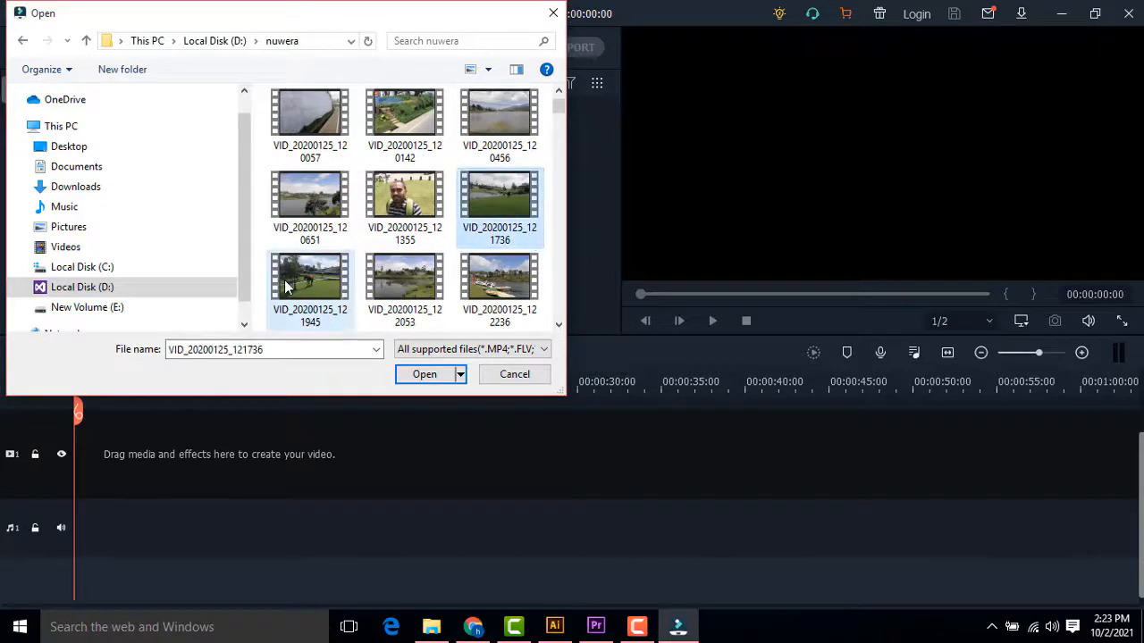
ctrl+click(332, 308)
click(425, 375)
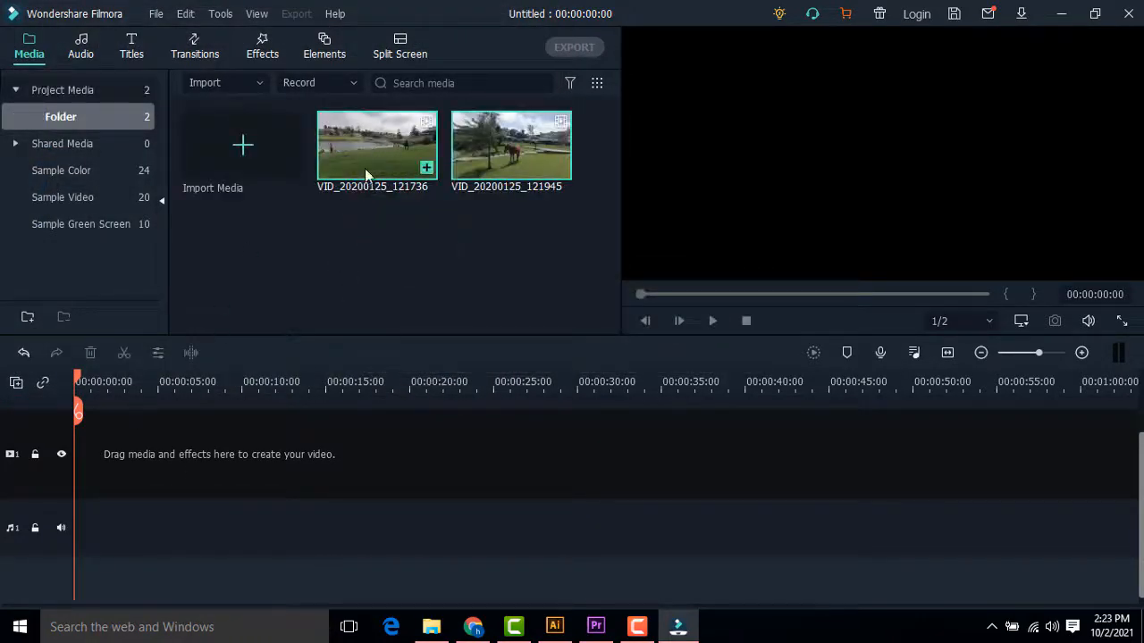
Place both imported clips at the start of video track 1 and match the project settings to the media, 1280 x 720 30fps.
drag(367, 140, 76, 466)
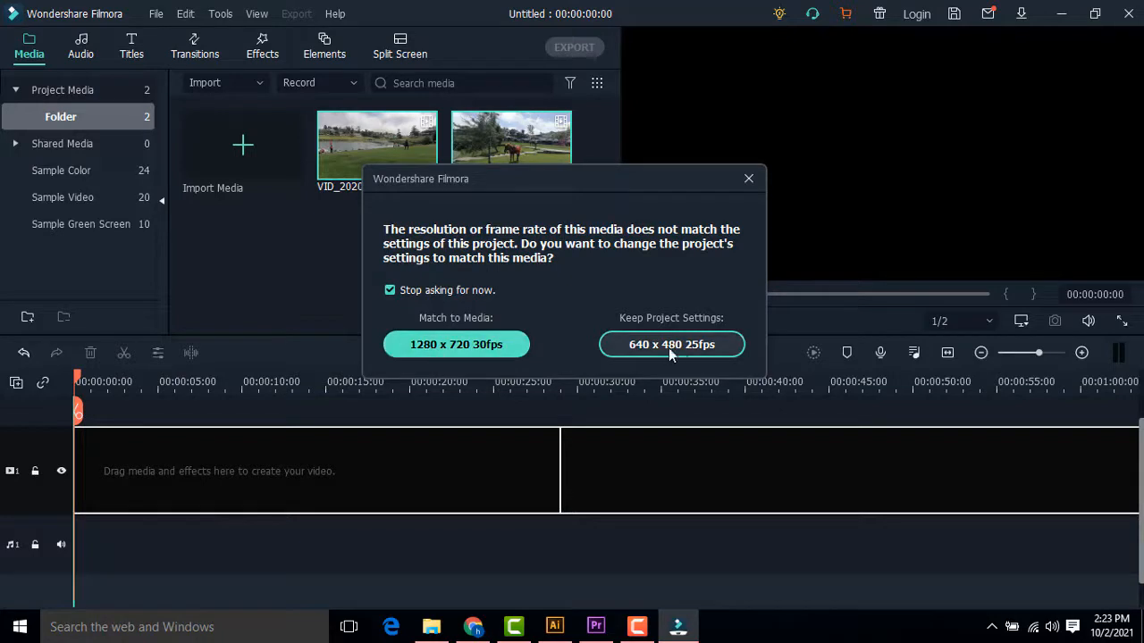
click(456, 348)
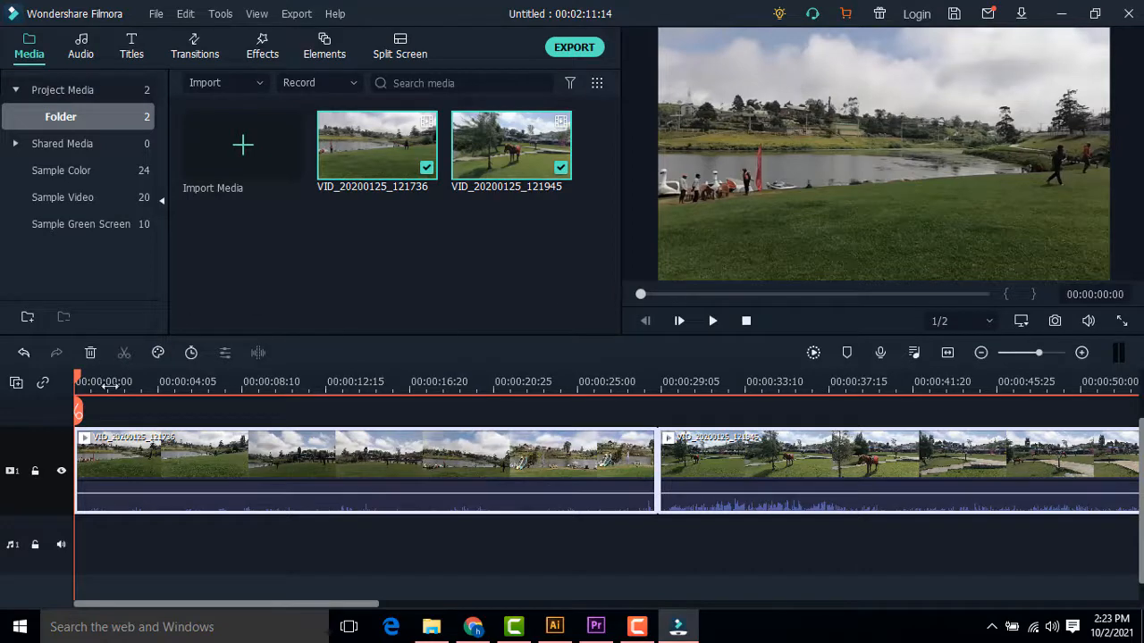
Preview the timeline by playing from 00:00:22:27 across the join between the two clips and scrubbing through the first clip.
drag(81, 384, 534, 386)
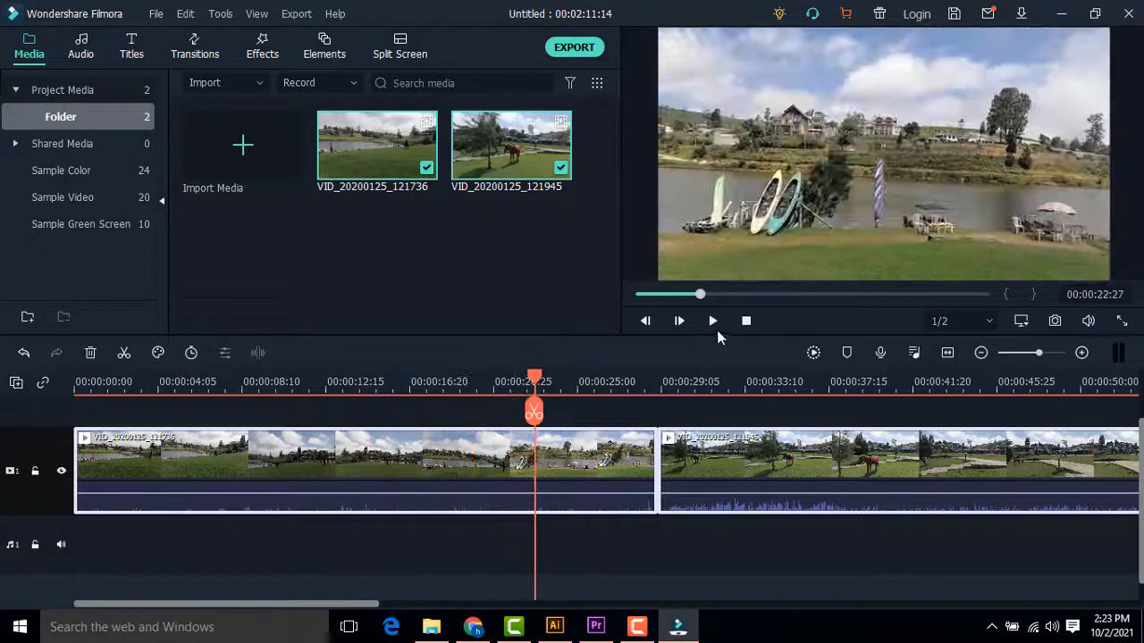
click(713, 321)
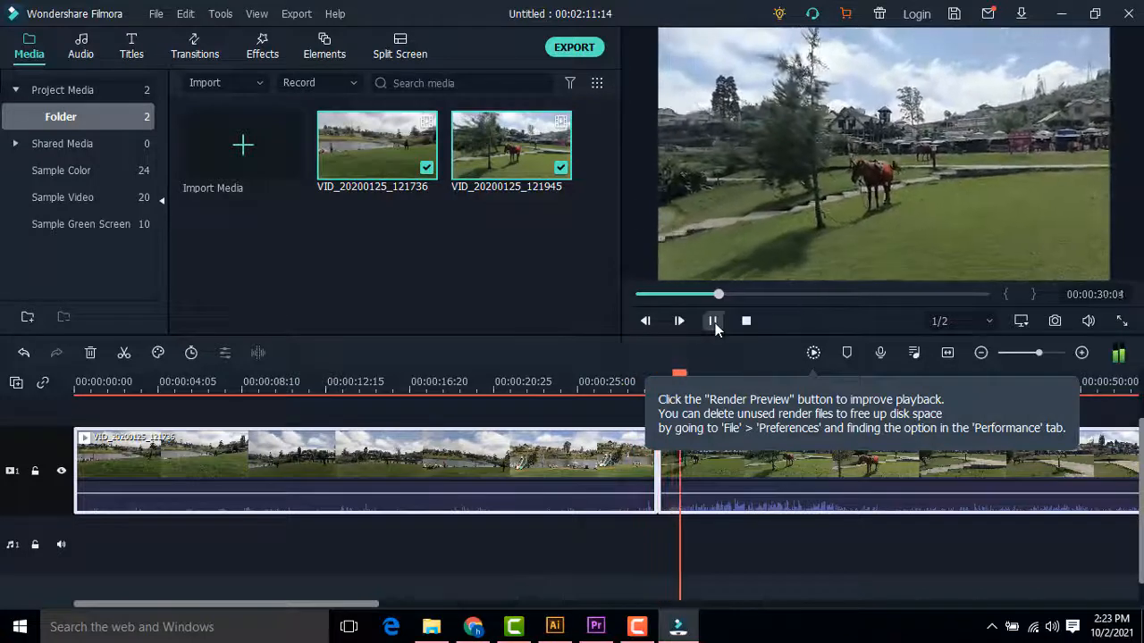
click(715, 323)
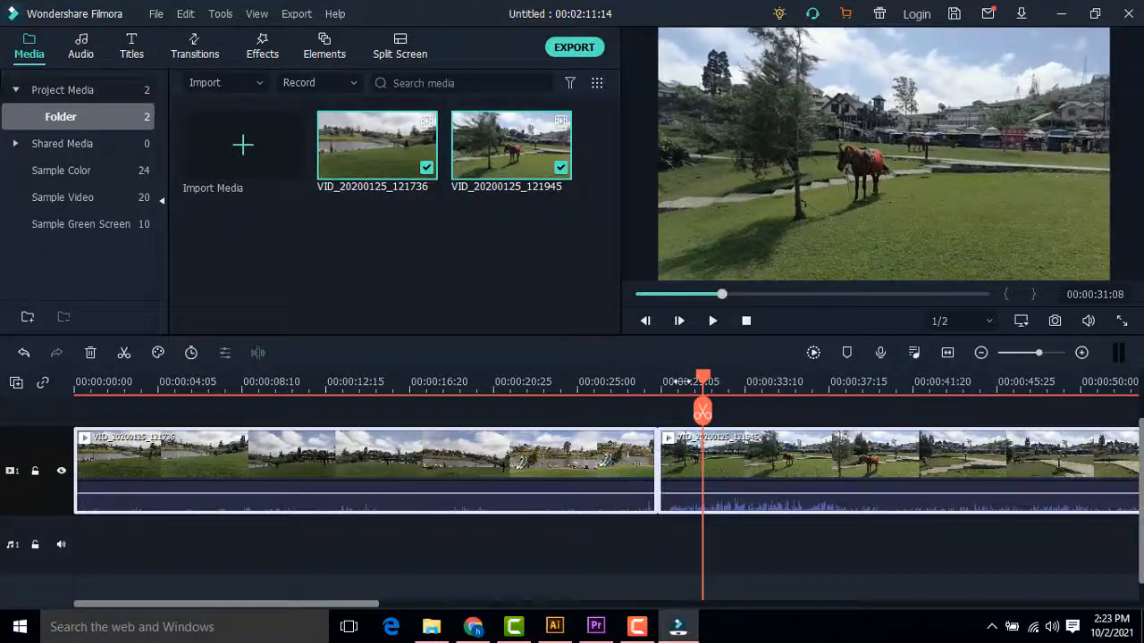
drag(699, 383, 117, 384)
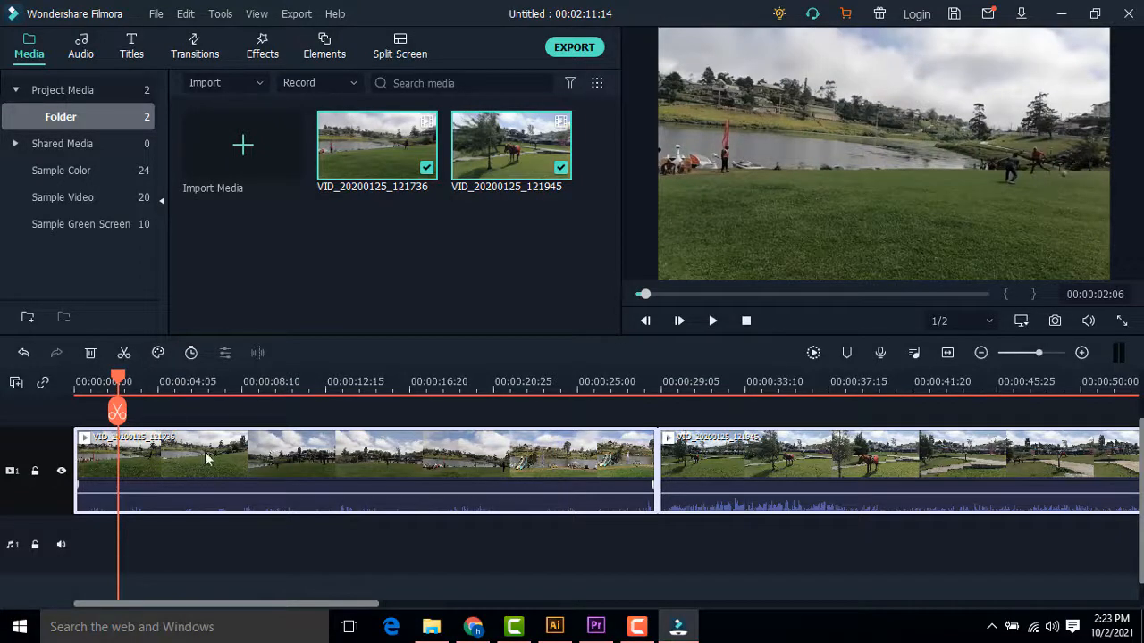
drag(126, 386, 565, 393)
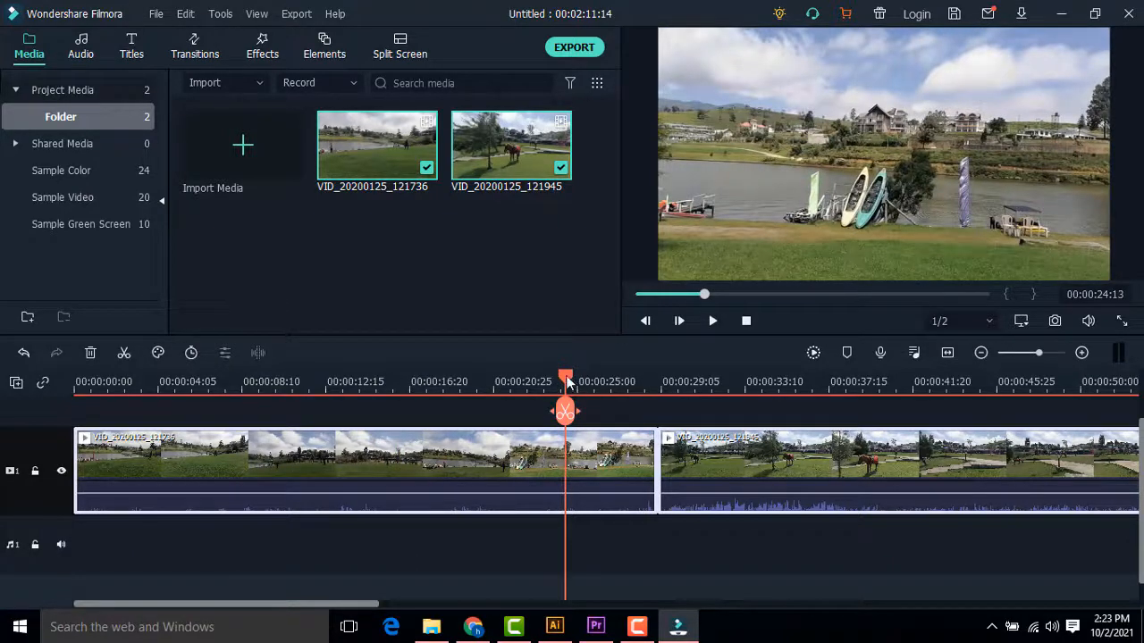
drag(569, 382, 354, 402)
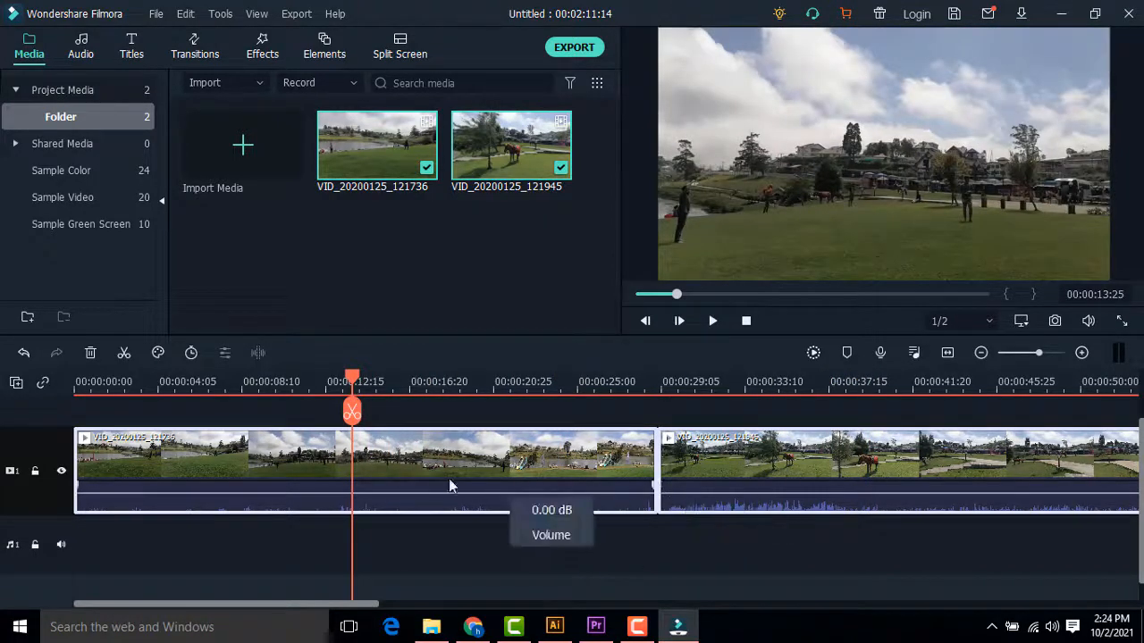
drag(354, 382, 296, 383)
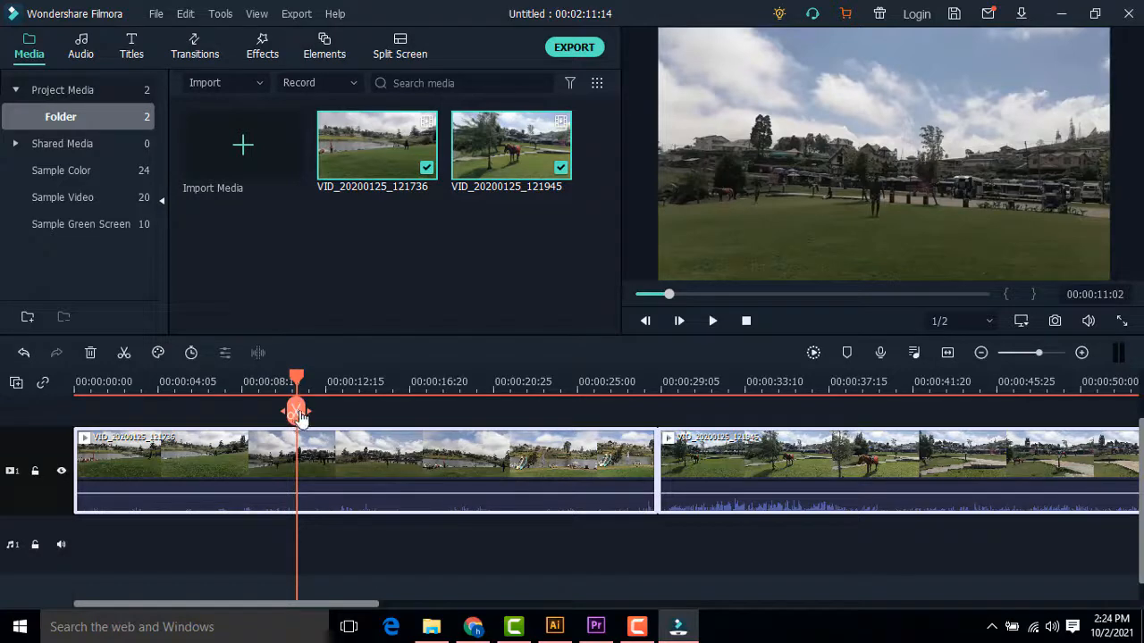
Select only the first timeline clip and split it at 00:00:06:21, undoing the cut once and repeating it.
drag(295, 385, 210, 388)
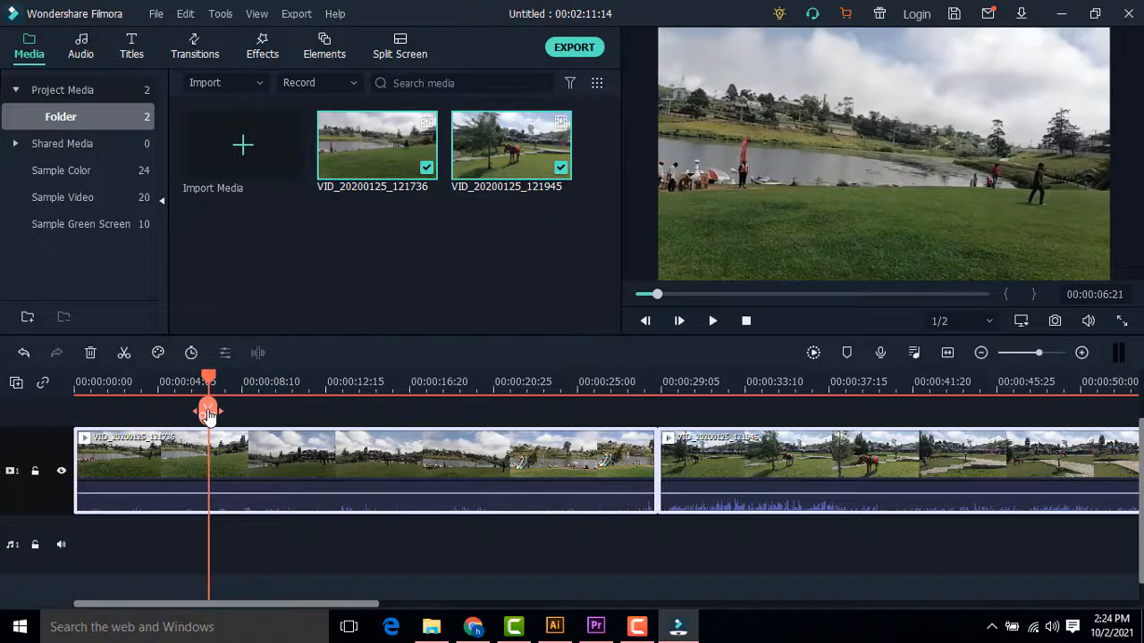
mouse_move(205, 382)
mouse_down()
mouse_move(230, 382)
mouse_move(211, 384)
mouse_up()
click(208, 452)
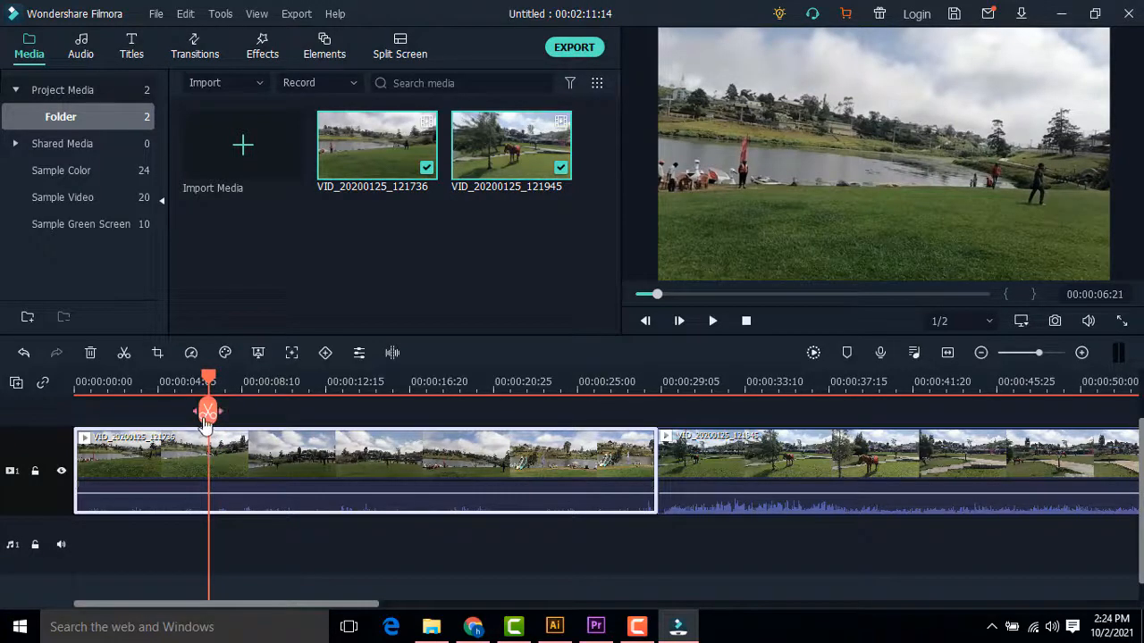
click(206, 412)
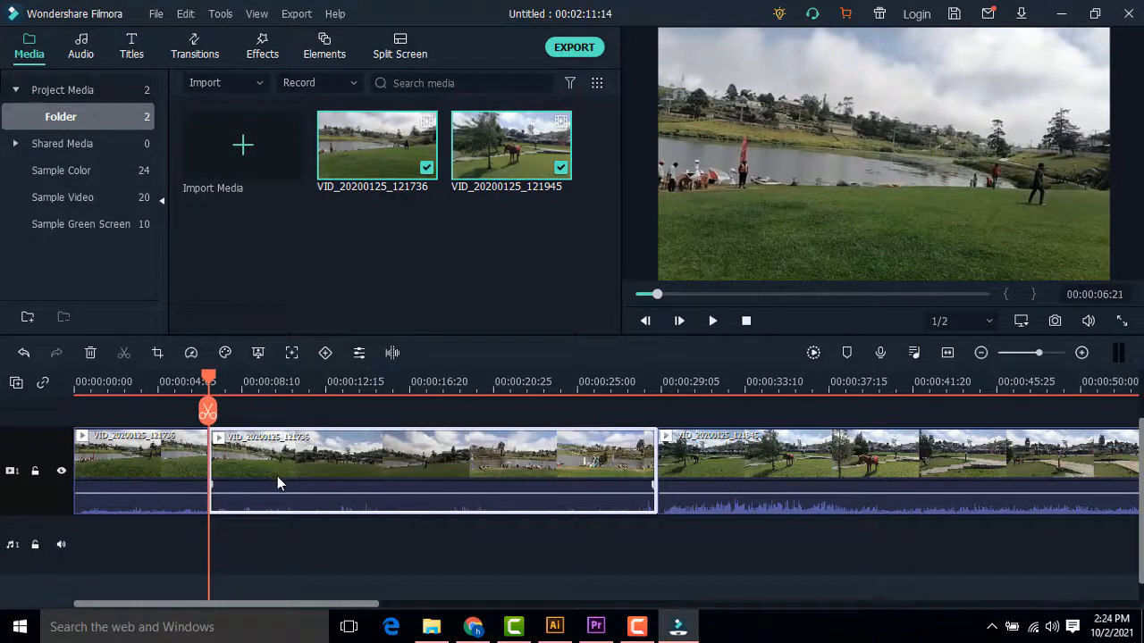
key(ctrl+z)
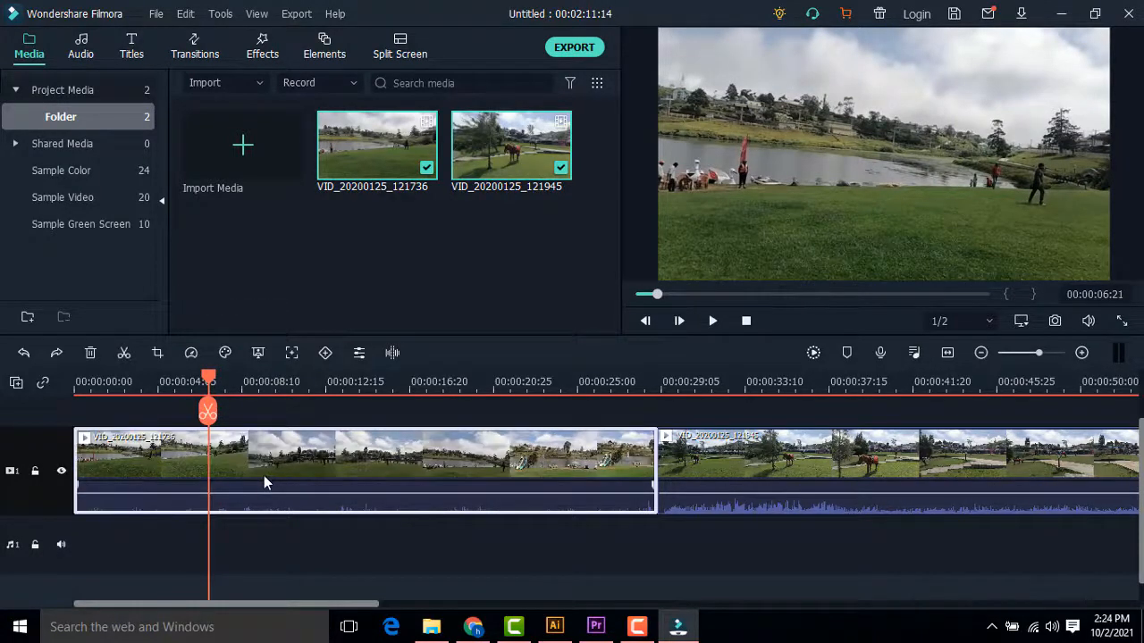
click(208, 416)
Split the first clip's second segment at 00:00:10:26 and delete the part after the cut.
drag(204, 384, 294, 379)
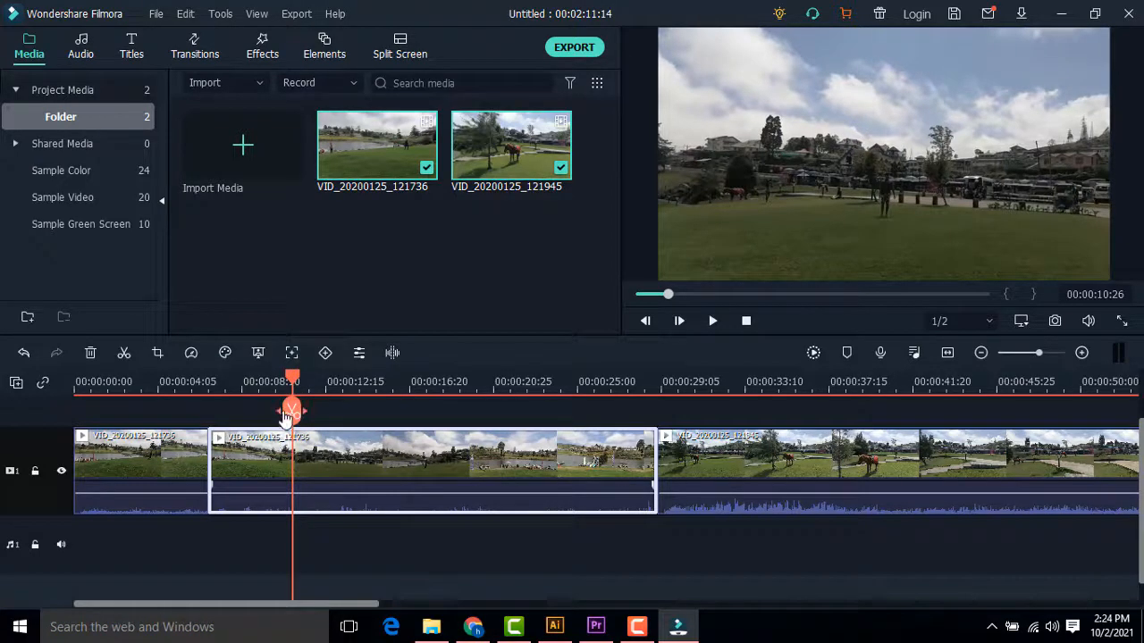
click(290, 411)
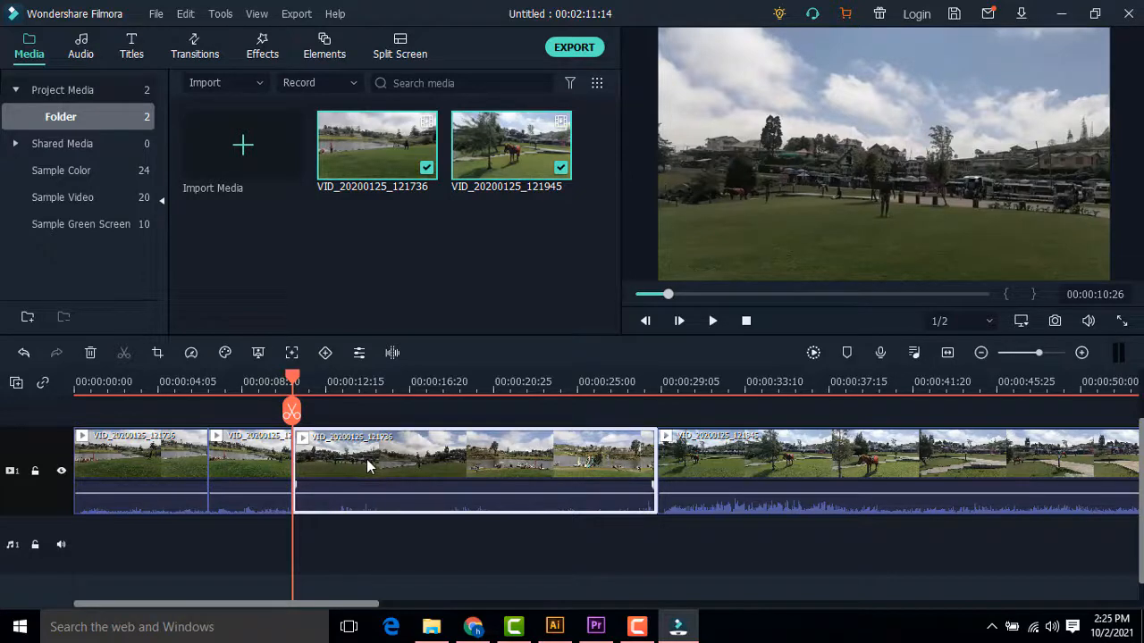
key(Delete)
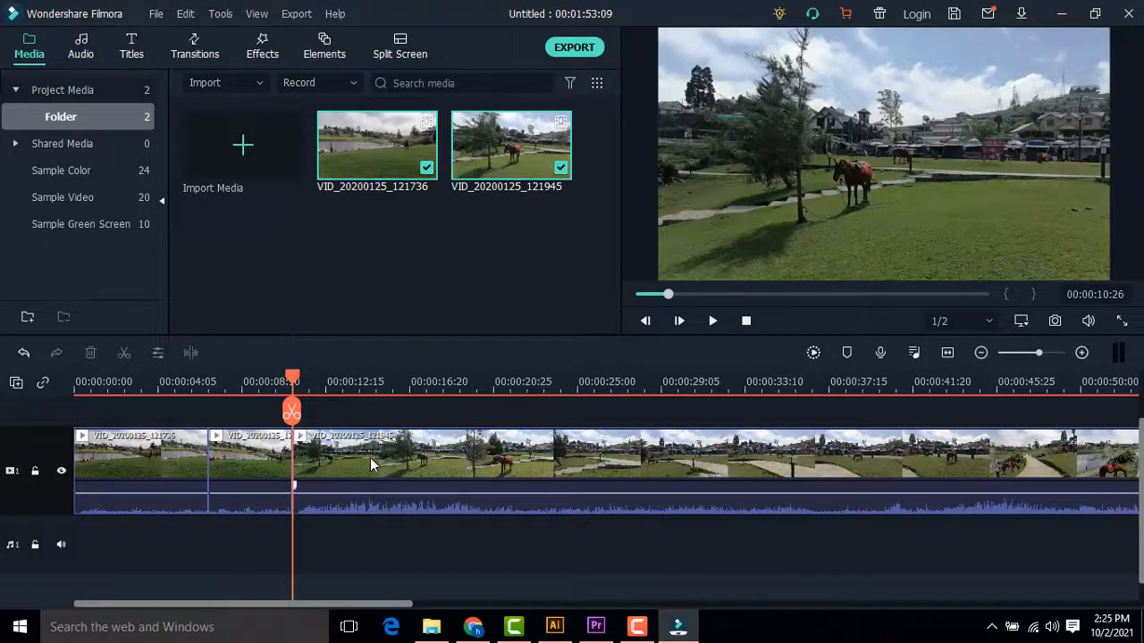
Move the VID_20200125_121945 clip about 9 seconds later on the track and delete the first segment of VID_20200125_121736.
drag(317, 461, 506, 461)
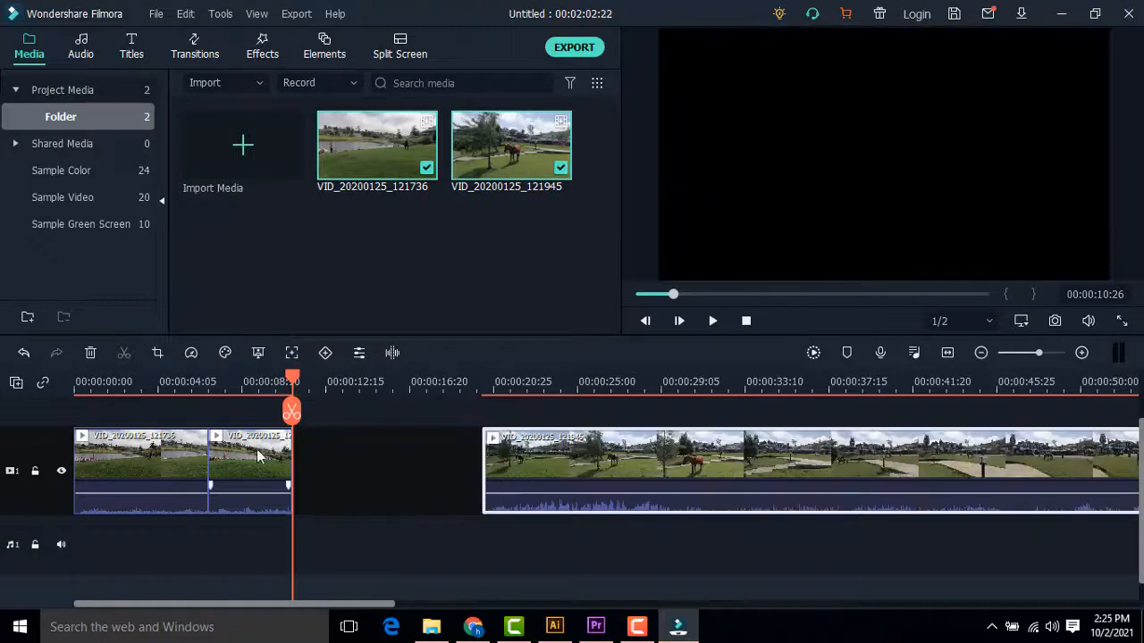
click(159, 454)
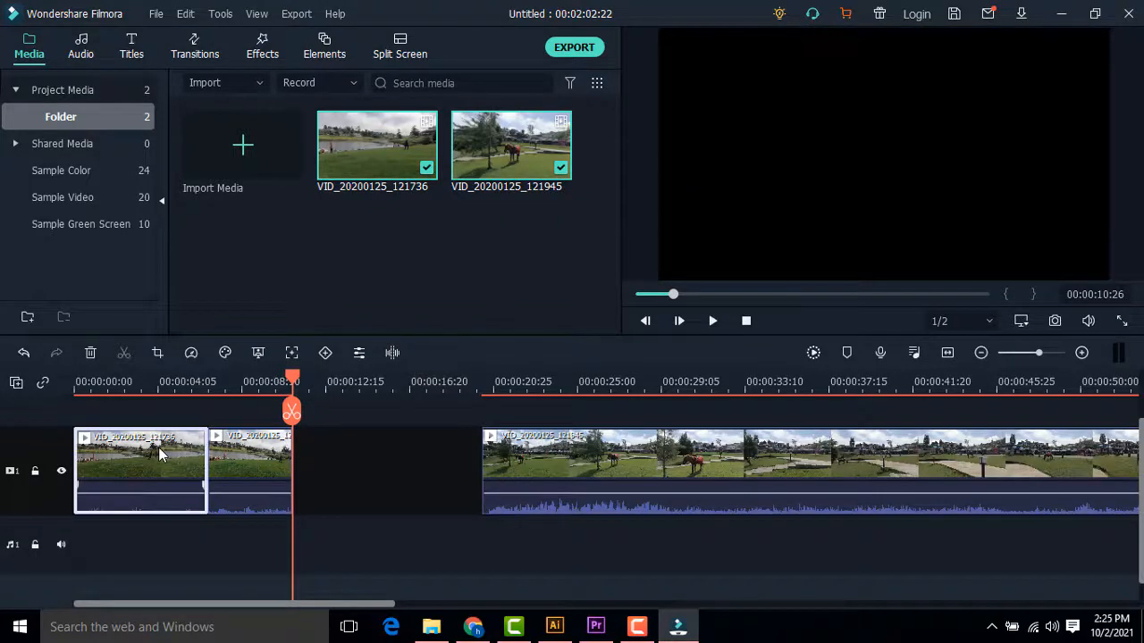
key(Delete)
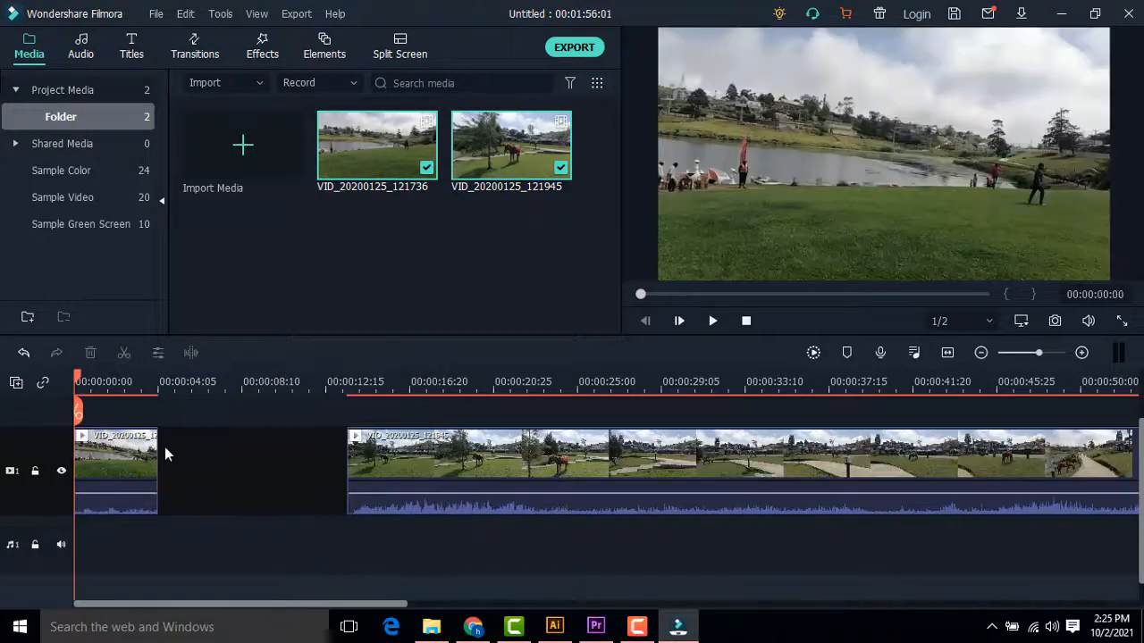
mouse_move(81, 381)
mouse_down()
mouse_move(148, 382)
mouse_move(74, 381)
mouse_up()
Undo the deletions, the clip move and the cuts to restore the whole first clip.
key(ctrl+z)
key(ctrl+z)
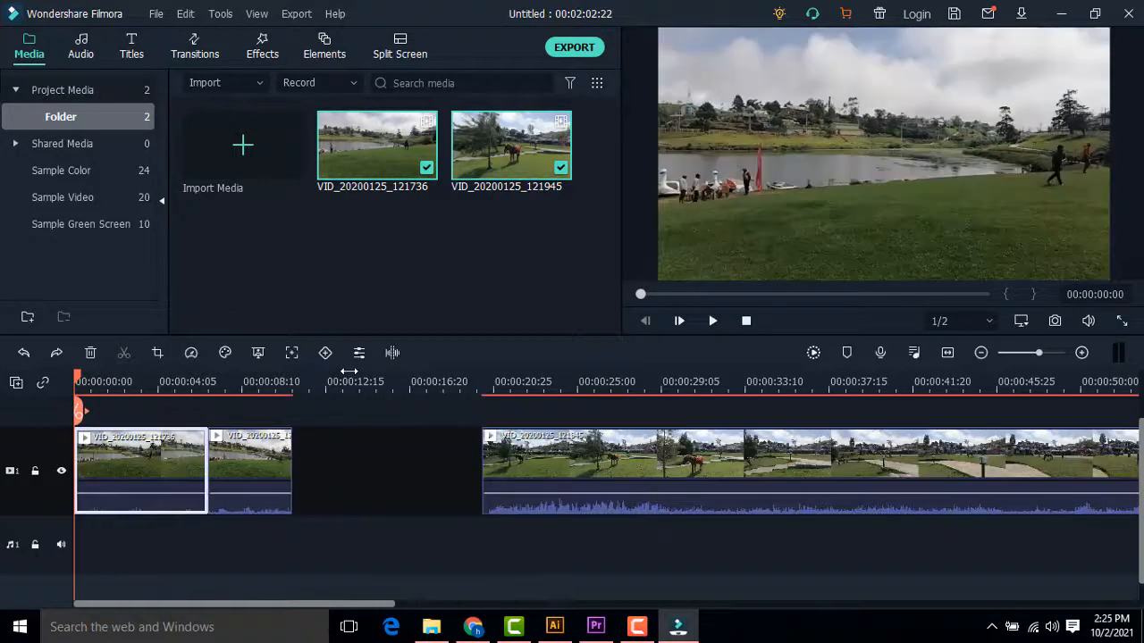
key(ctrl+z)
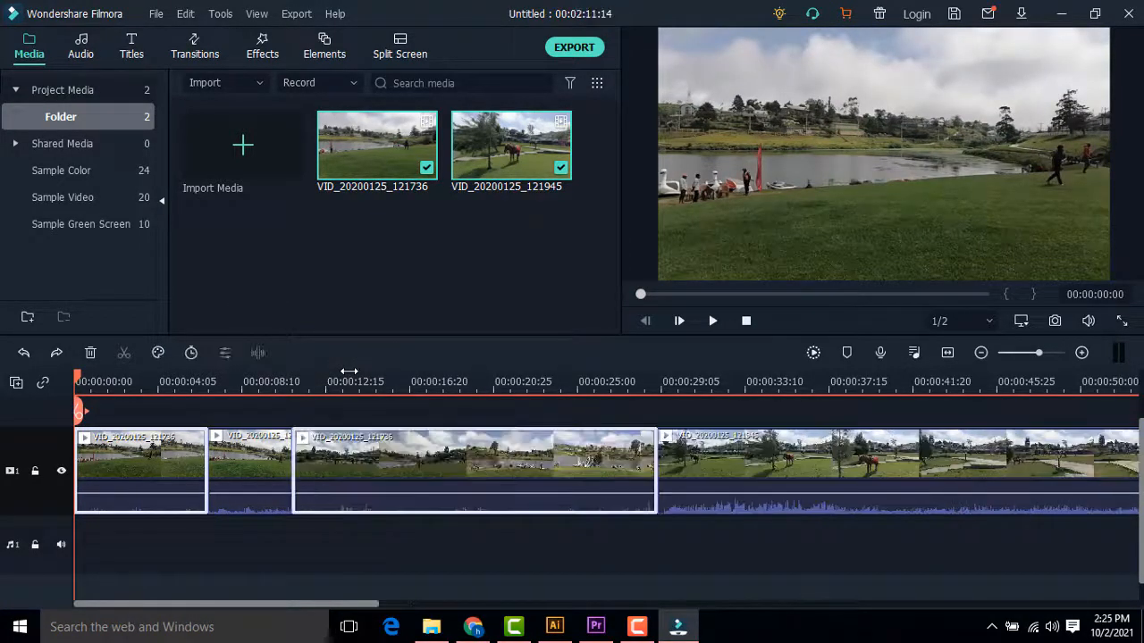
key(ctrl+z)
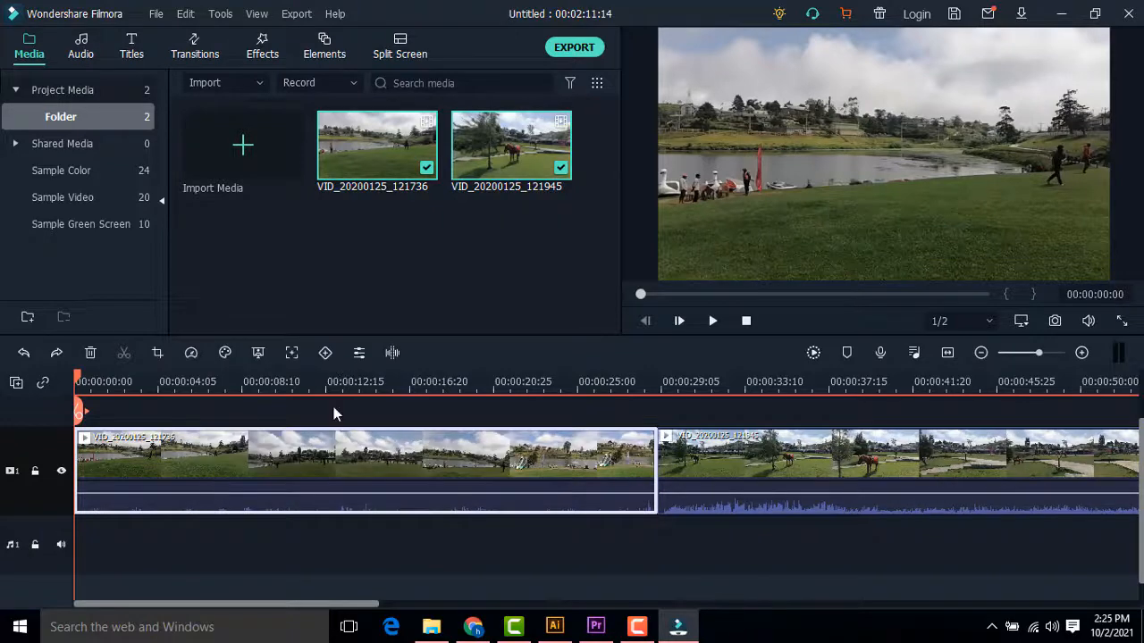
Split the VID_20200125_121736 clip at 00:00:01:17 and again at 00:00:05:25.
drag(79, 382, 105, 387)
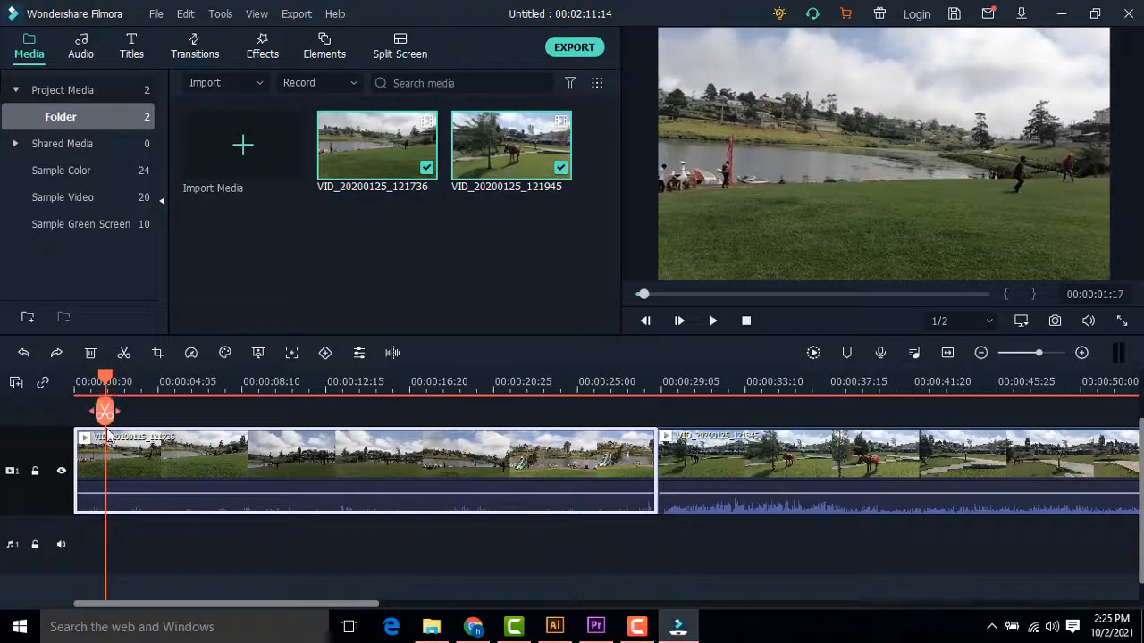
click(106, 412)
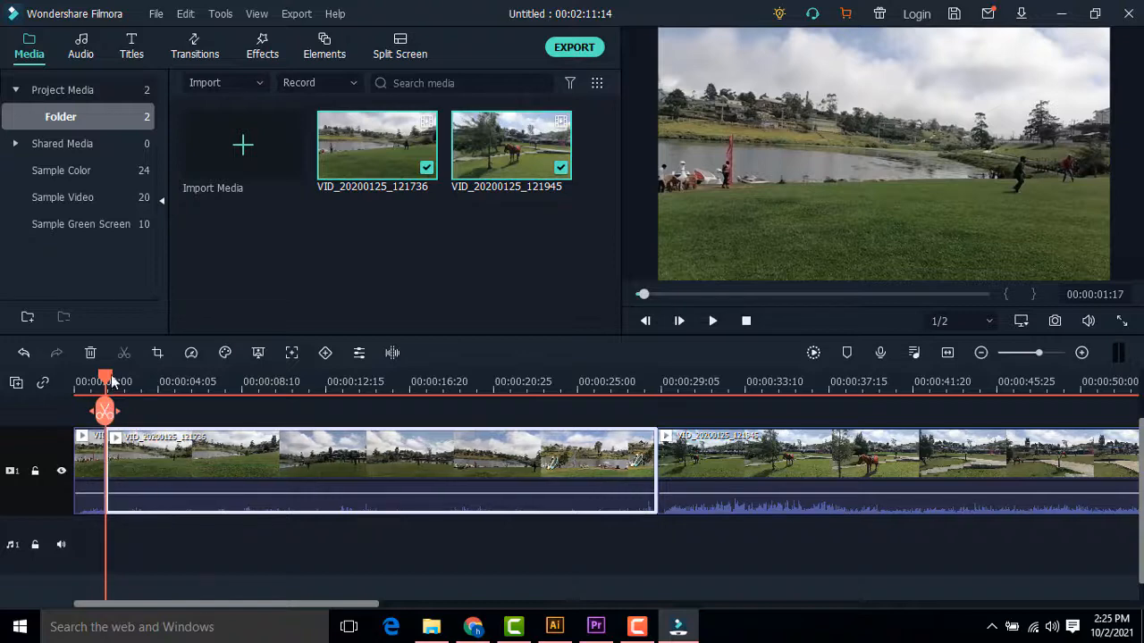
drag(105, 380, 193, 375)
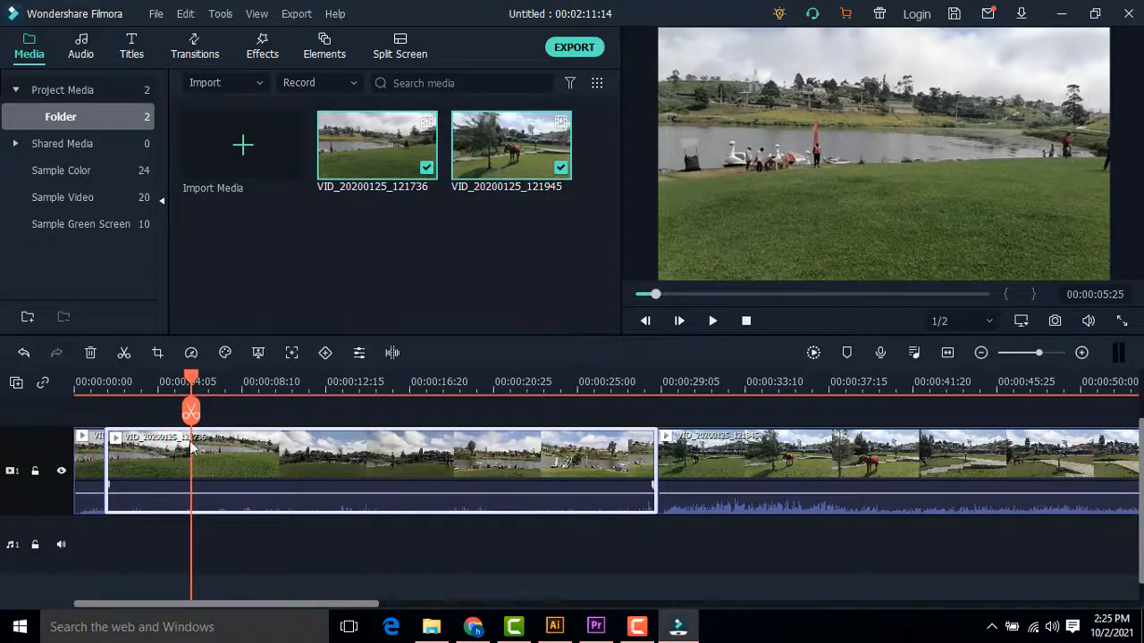
click(193, 411)
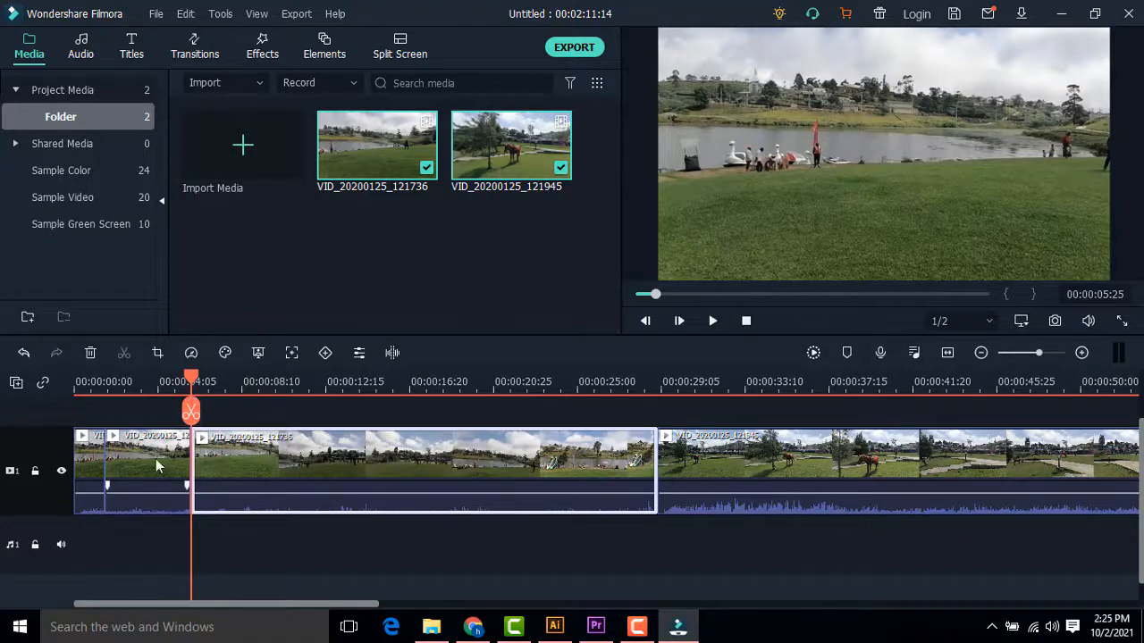
Delete the first clip's opening and closing segments, keeping the middle one, and move the VID_20200125_121945 clip about 14 seconds later.
click(86, 466)
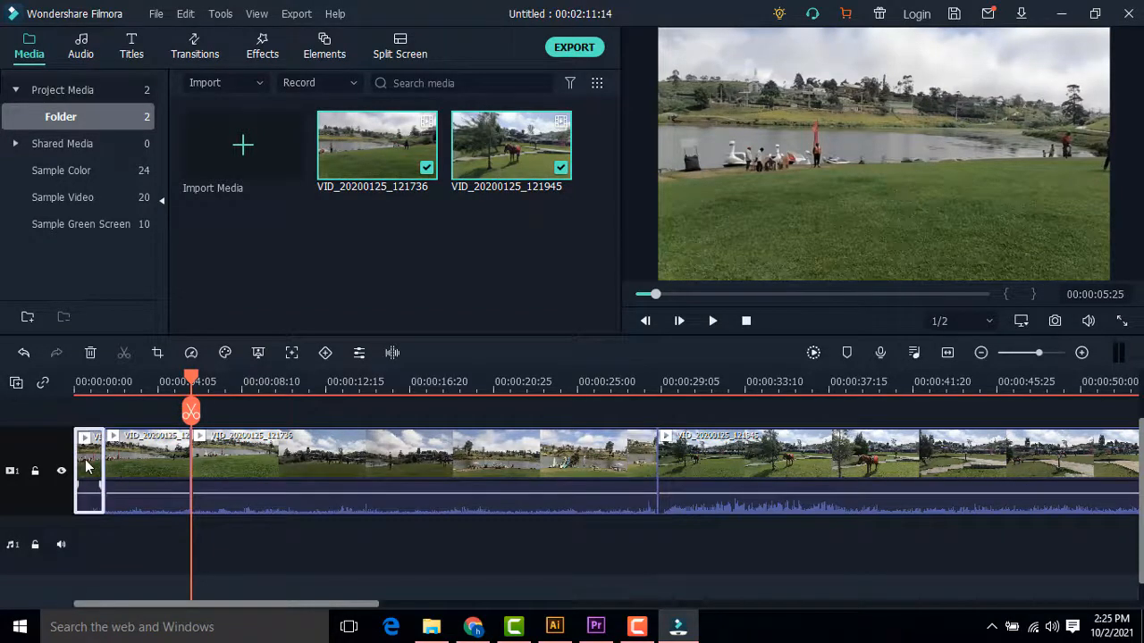
key(Delete)
click(196, 448)
key(Delete)
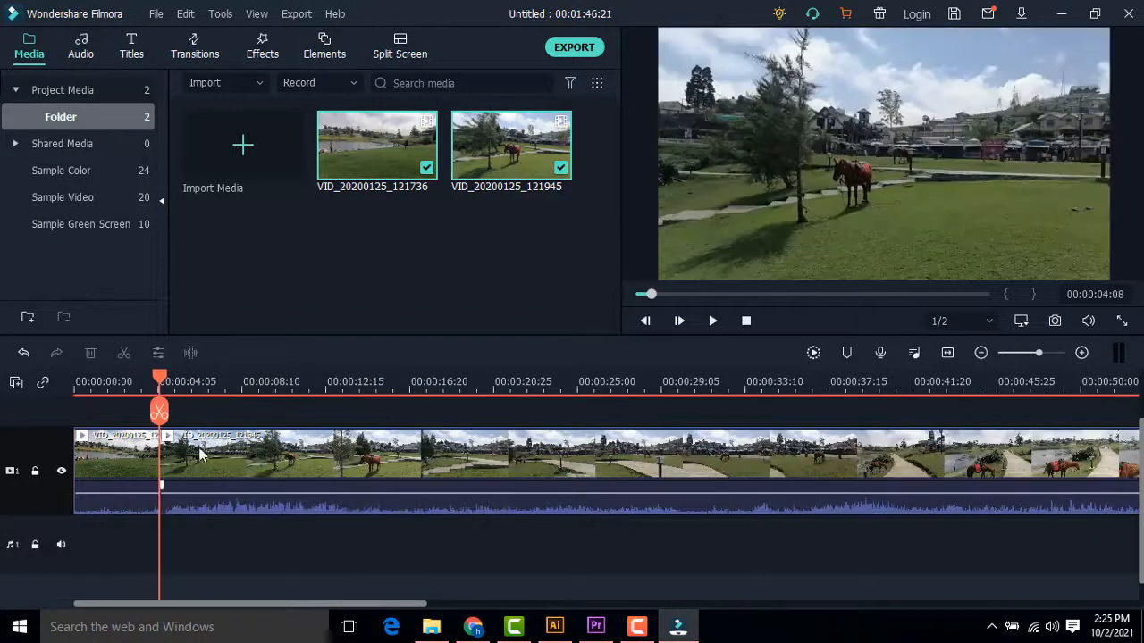
drag(201, 456, 448, 469)
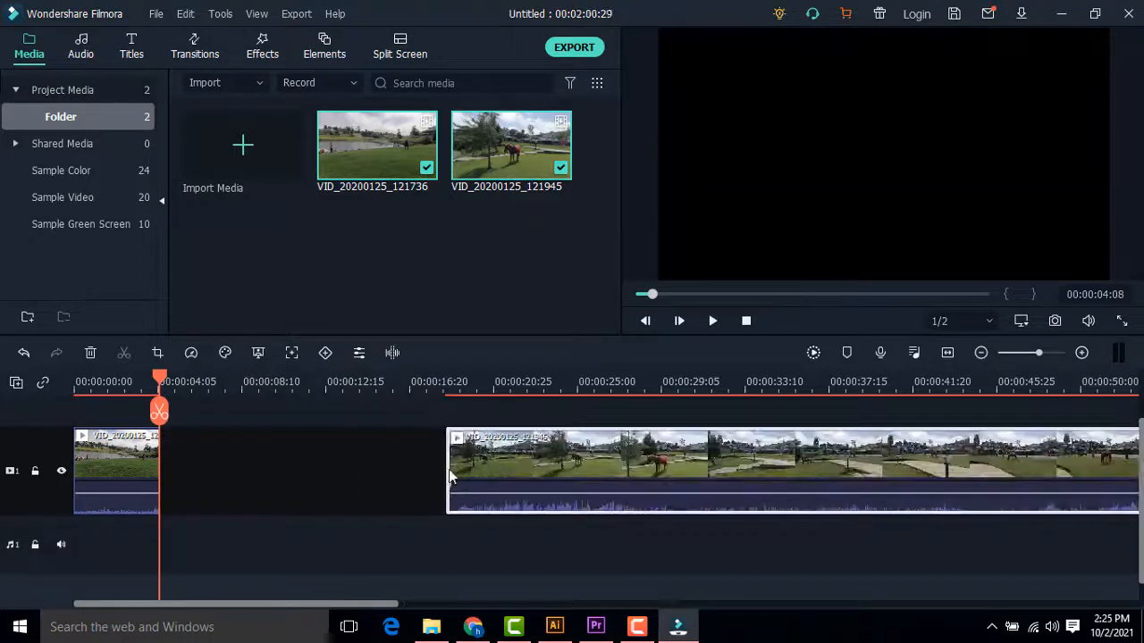
Preview the kept segment of VID_20200125_121736 by playing it from the start and replaying parts of it.
drag(157, 386, 58, 383)
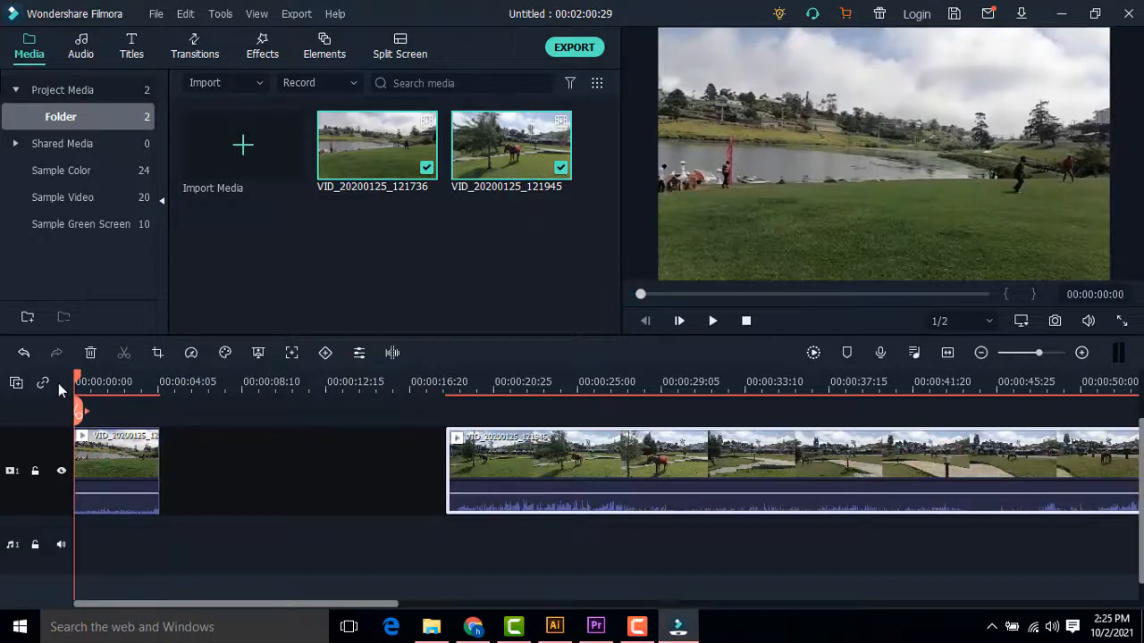
click(712, 323)
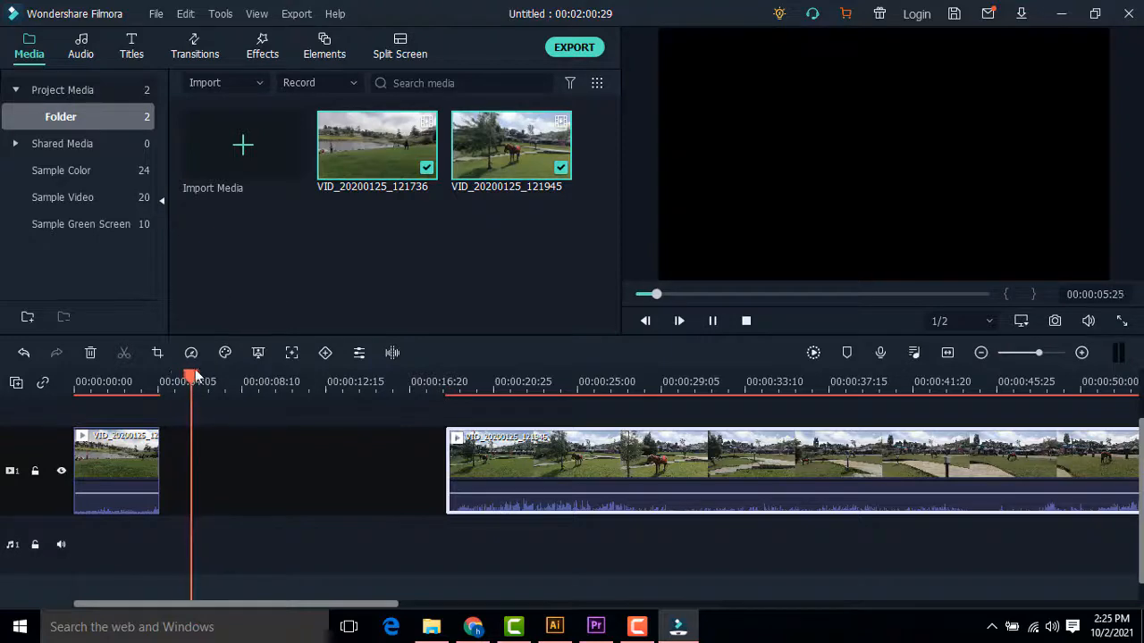
drag(186, 381, 97, 383)
key(space)
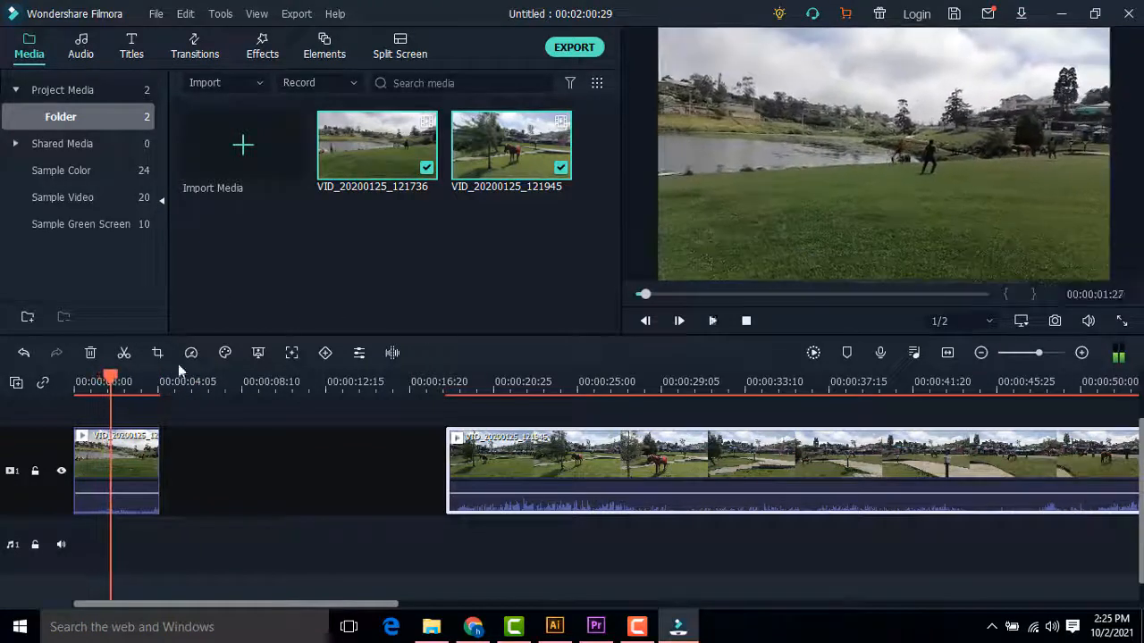
click(712, 322)
drag(126, 381, 90, 376)
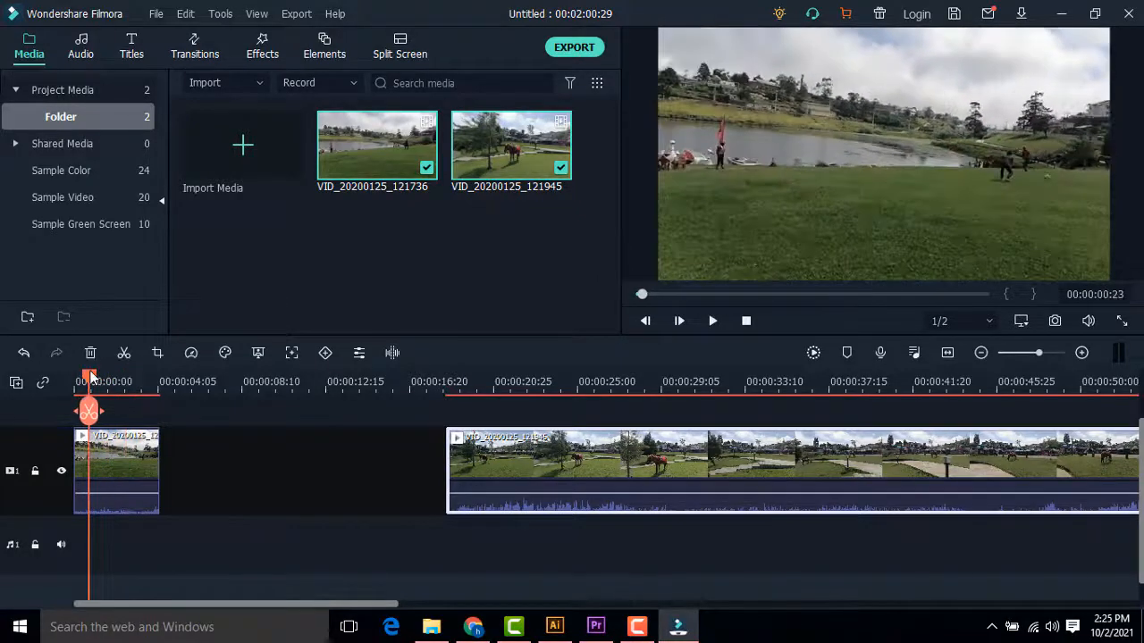
key(space)
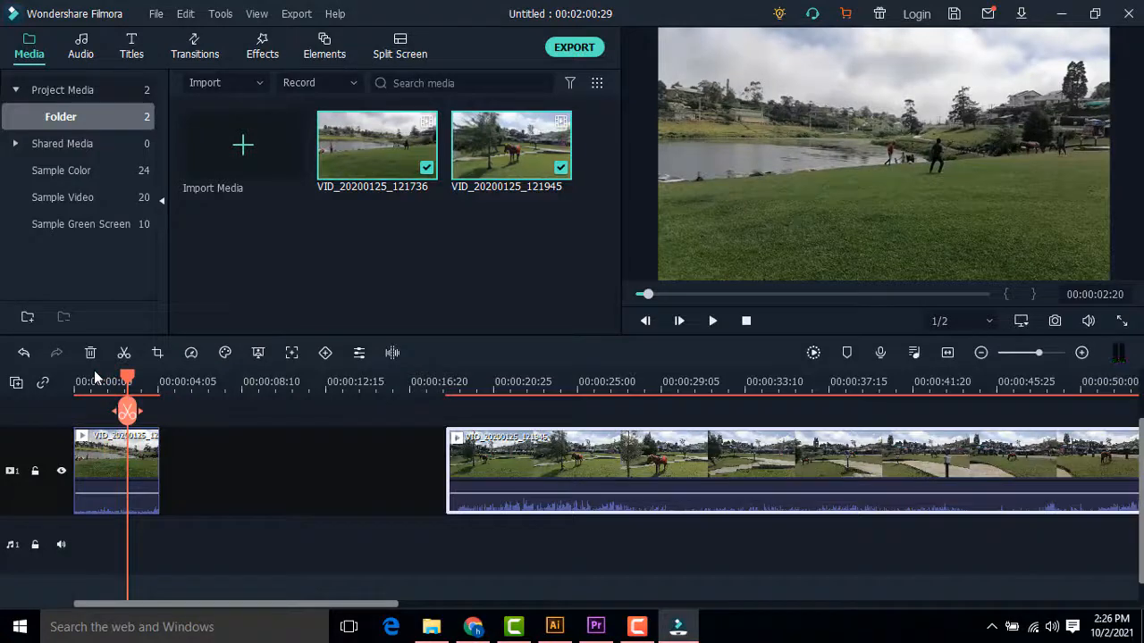
mouse_move(128, 382)
mouse_down()
mouse_move(77, 385)
mouse_move(152, 383)
mouse_move(111, 380)
mouse_up()
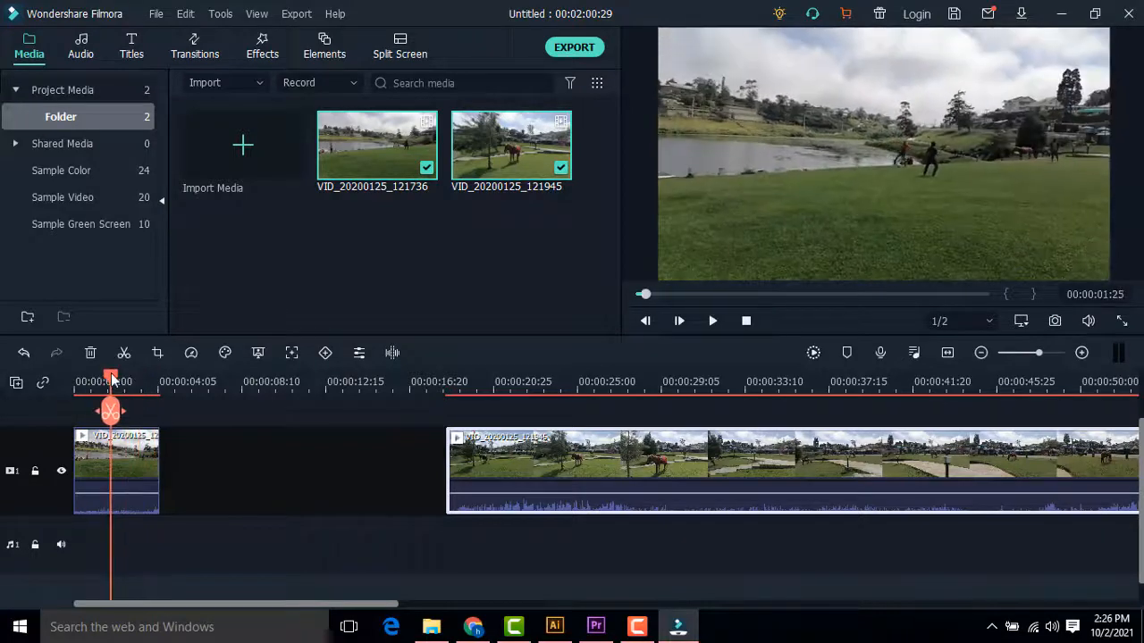
click(713, 321)
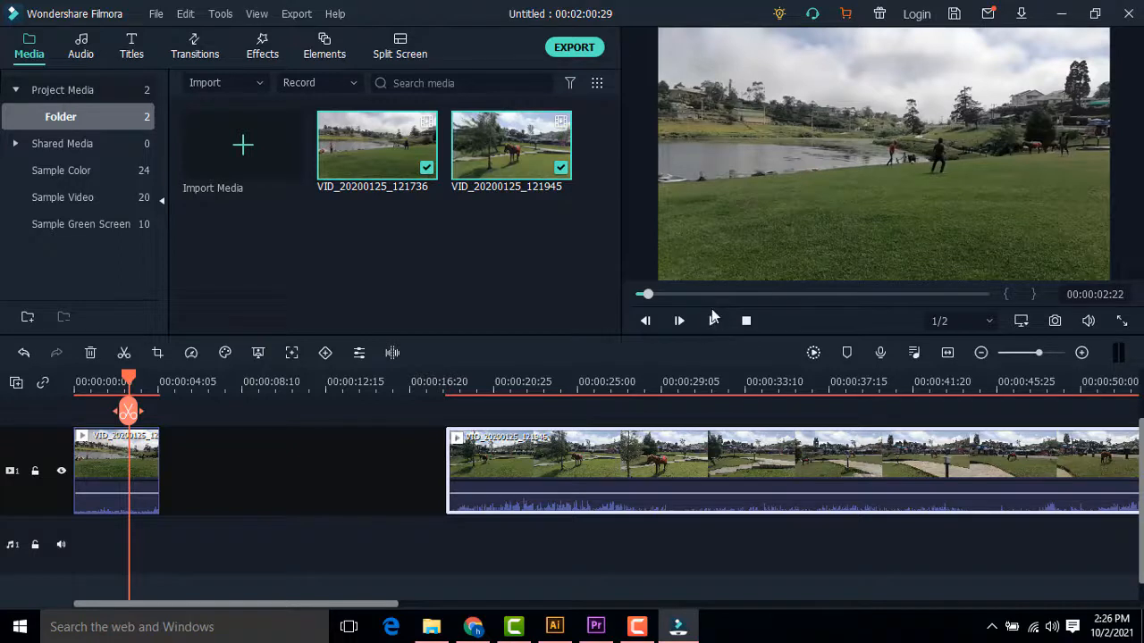
Move the VID_20200125_121945 clip closer to the first segment, leaving a small gap, and split it at 00:00:09:10.
drag(560, 461, 327, 464)
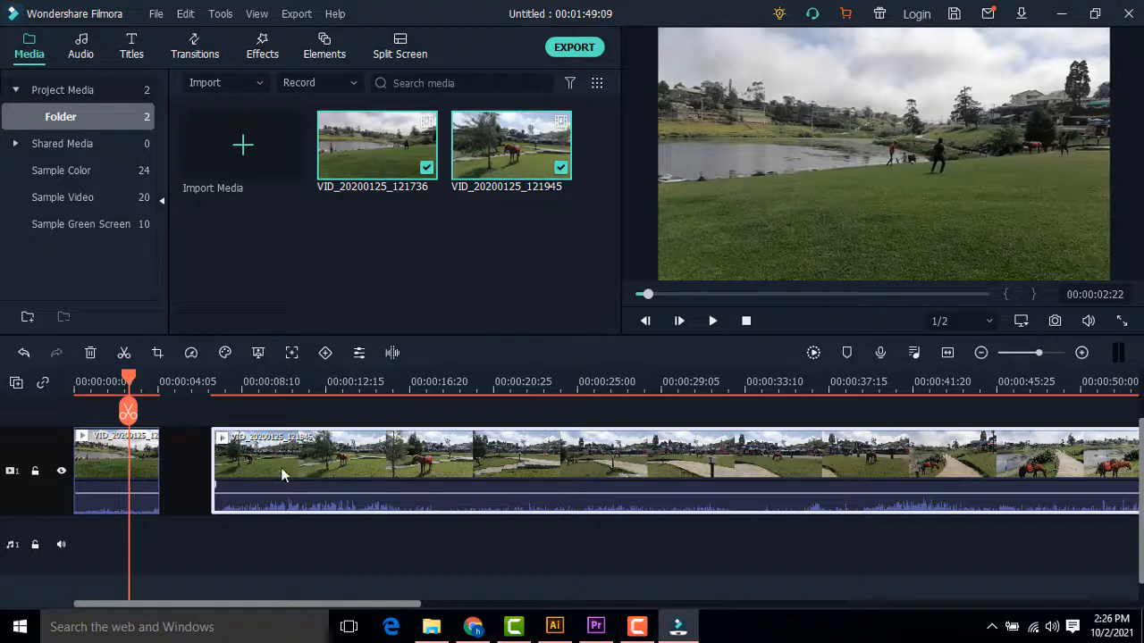
drag(280, 468, 253, 473)
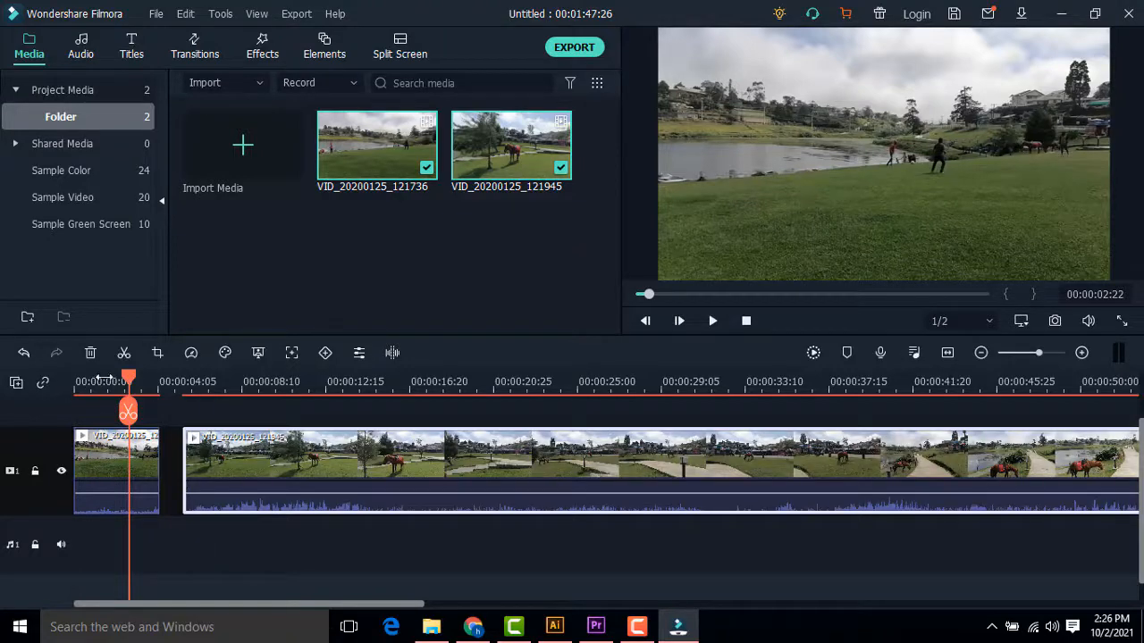
drag(130, 382, 260, 409)
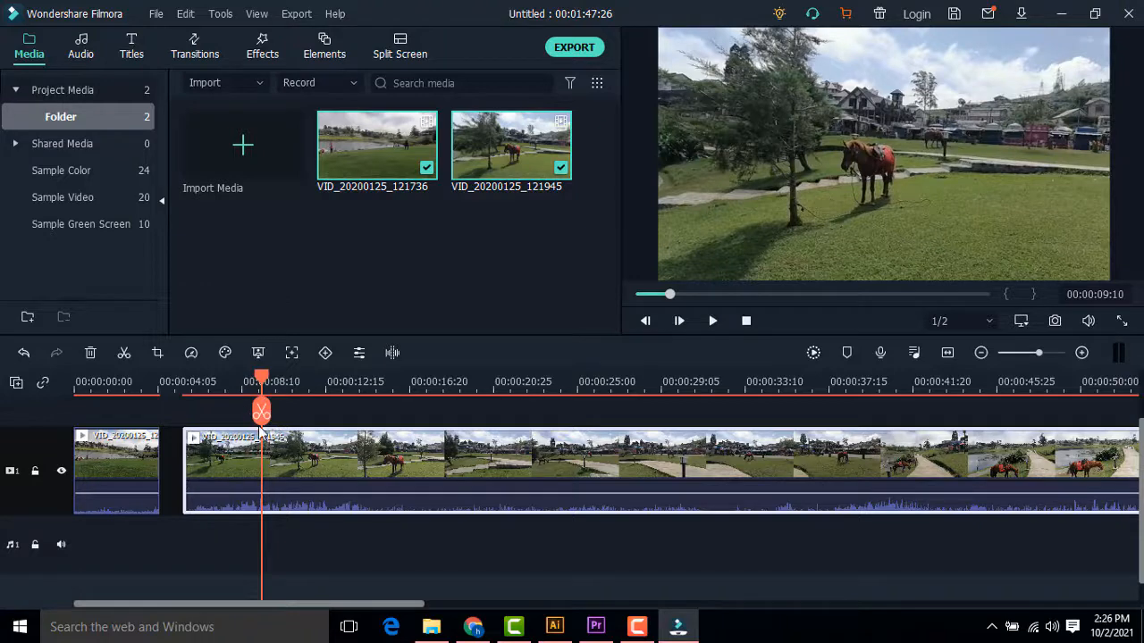
click(261, 411)
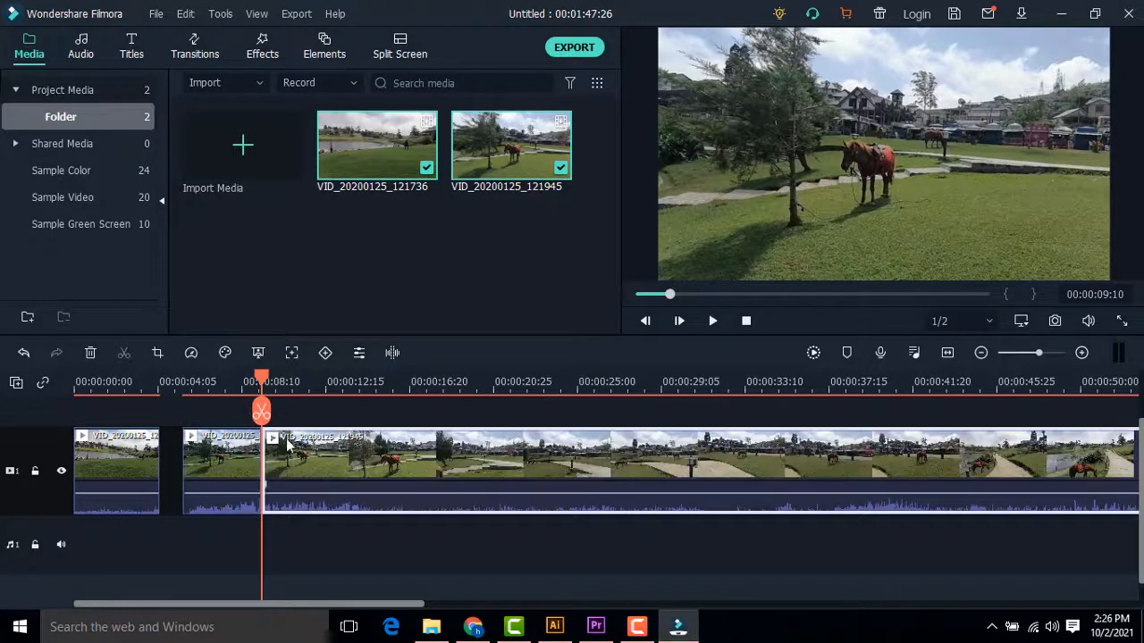
Split the rest of the VID_20200125_121945 clip at 00:00:14:12 and delete everything after that cut.
click(301, 439)
click(298, 390)
drag(310, 394, 364, 395)
click(362, 414)
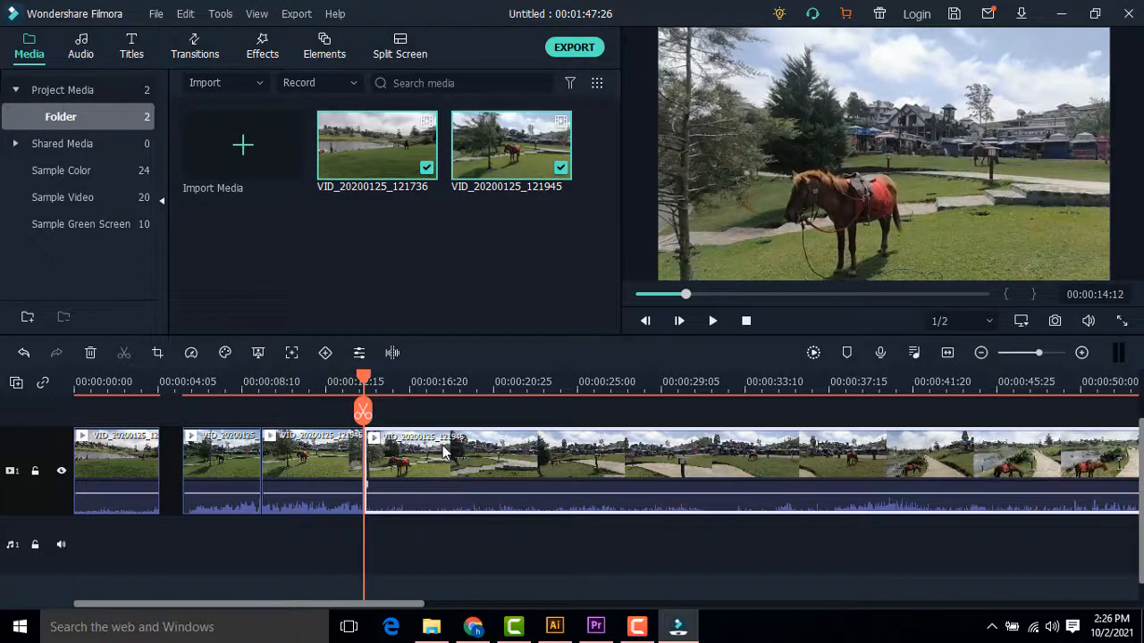
key(Delete)
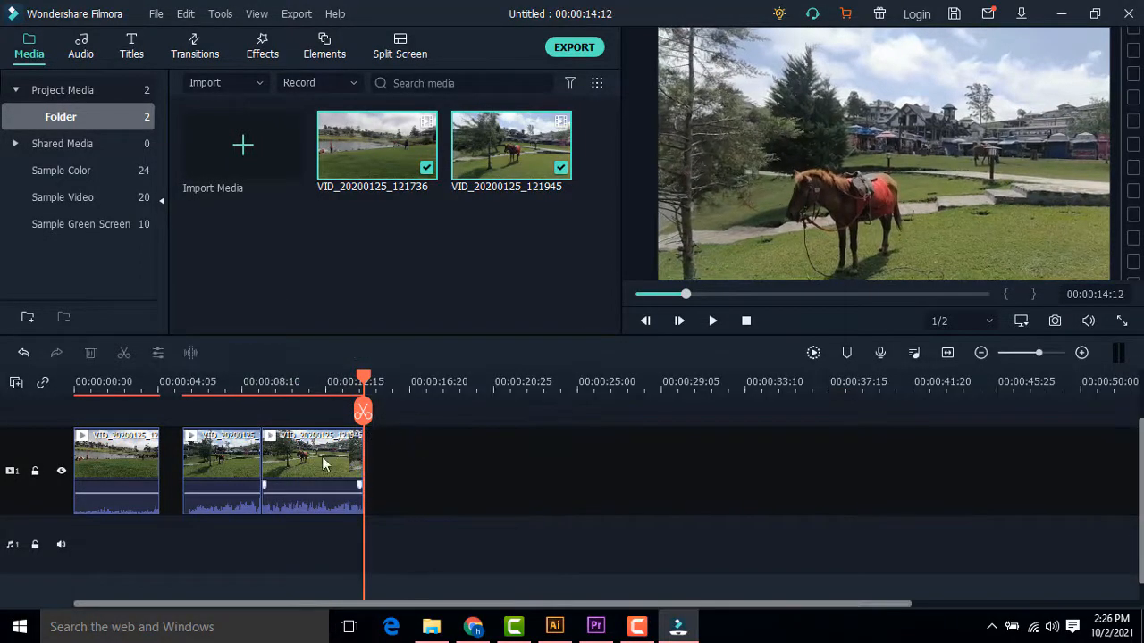
Separate the two VID_20200125_121945 segments, then arrange all three segments end to end on video track 1 without gaps.
drag(304, 466, 328, 465)
drag(225, 475, 218, 475)
drag(362, 379, 155, 375)
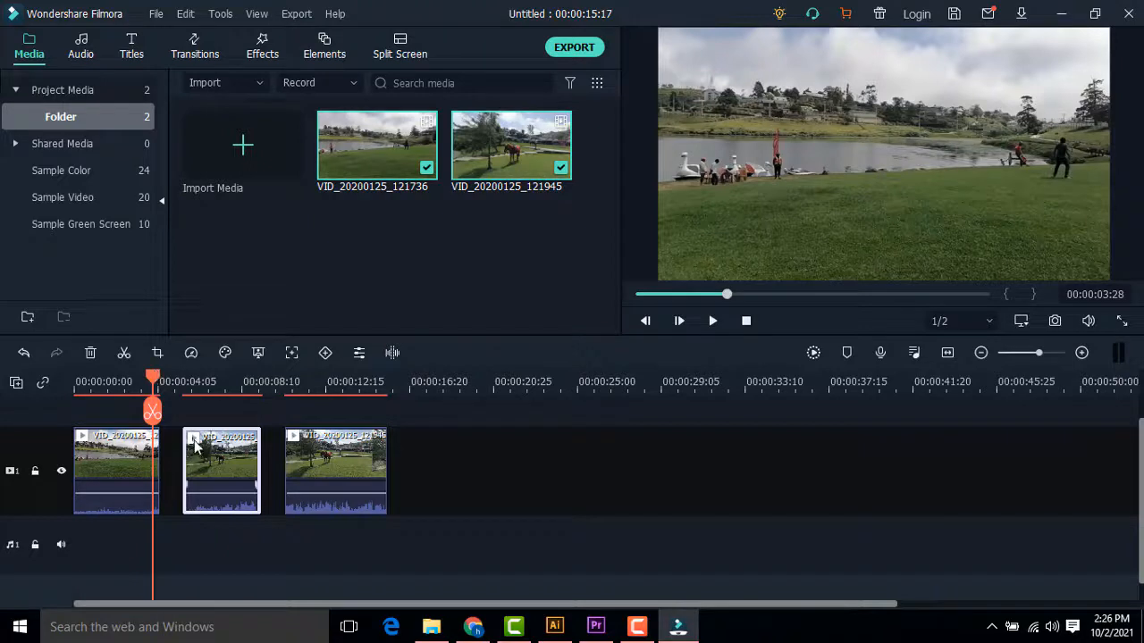
drag(220, 477, 204, 478)
drag(286, 471, 220, 464)
Play the joined segments from 00:00:03:17 into the third segment to check the transitions between cuts.
drag(156, 383, 149, 384)
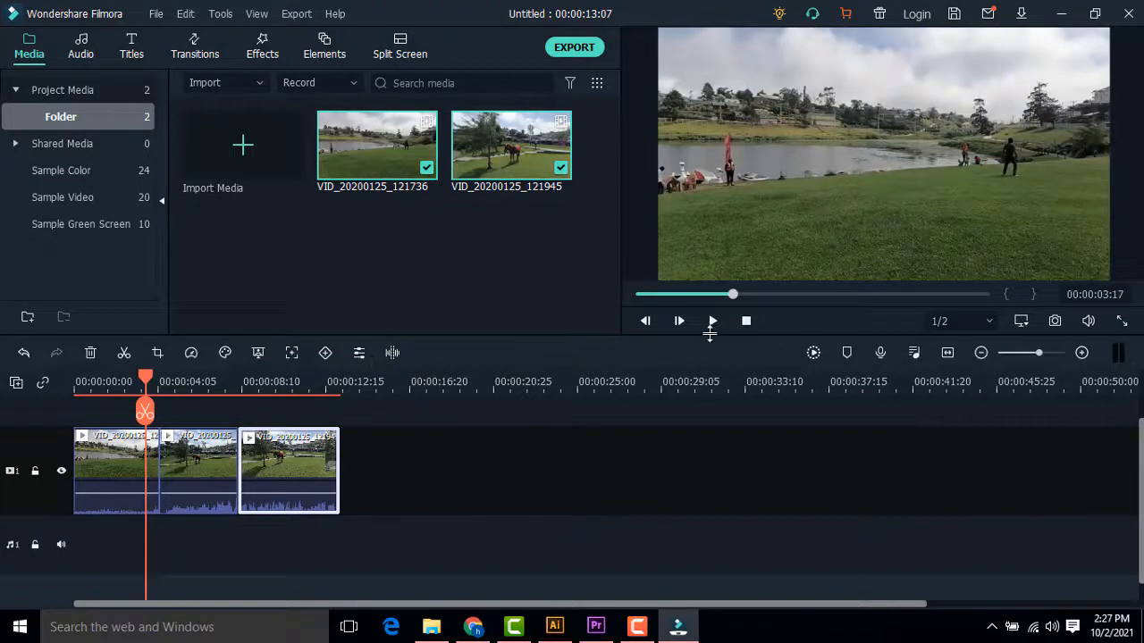
click(710, 325)
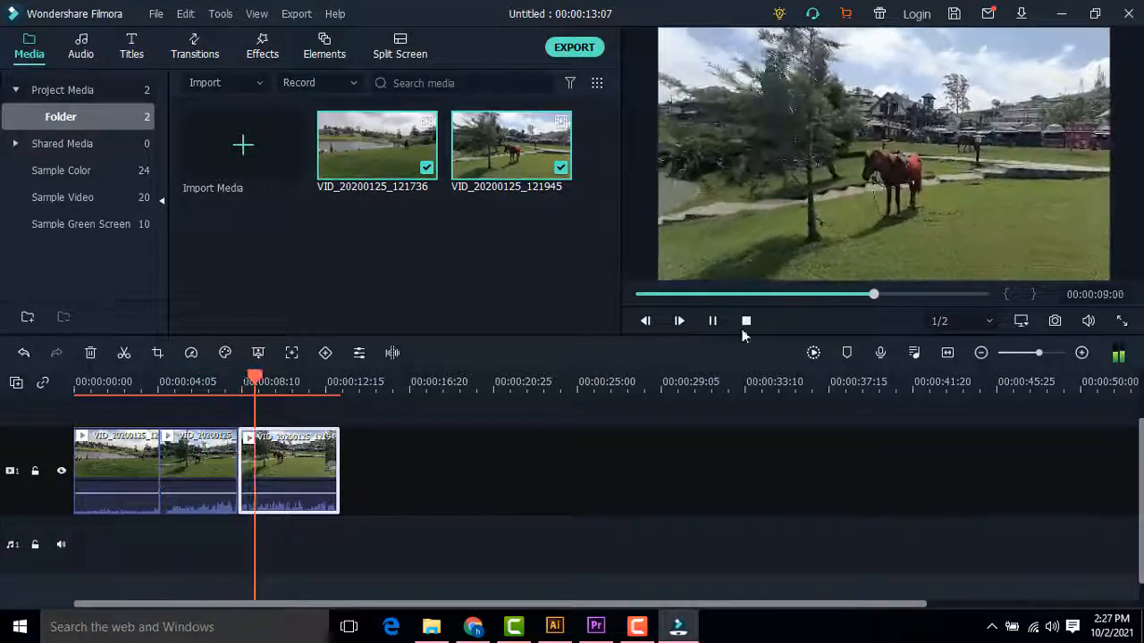
click(713, 321)
Split the third segment at 00:00:09:25 and delete its part before the cut, closing the gap.
mouse_move(265, 382)
mouse_down()
mouse_move(105, 382)
mouse_move(271, 384)
mouse_up()
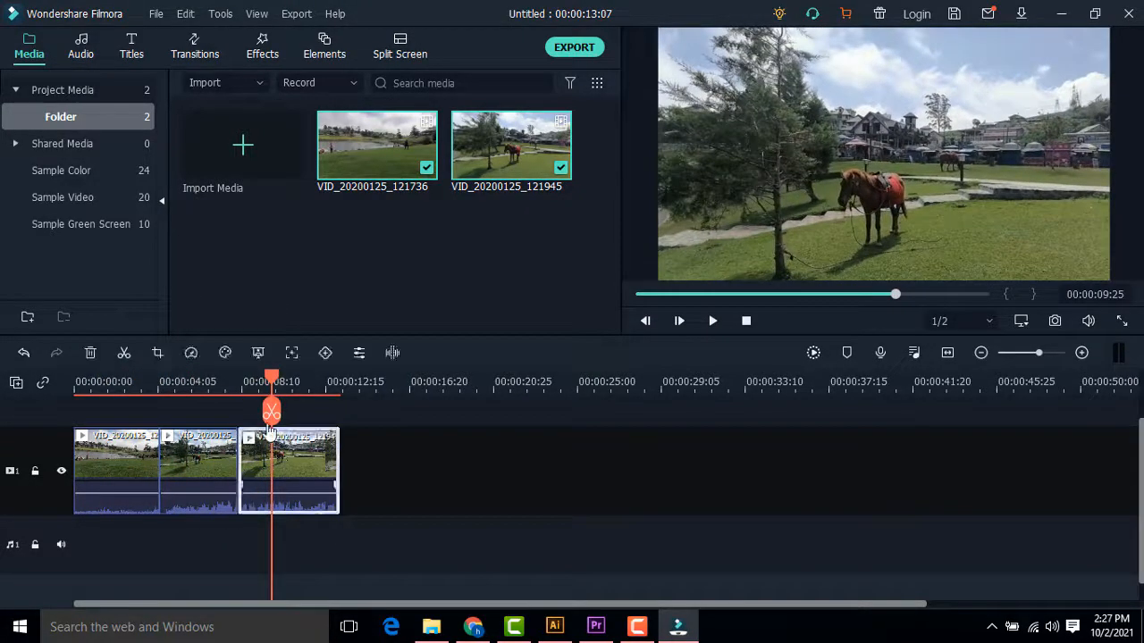
click(270, 416)
key(Delete)
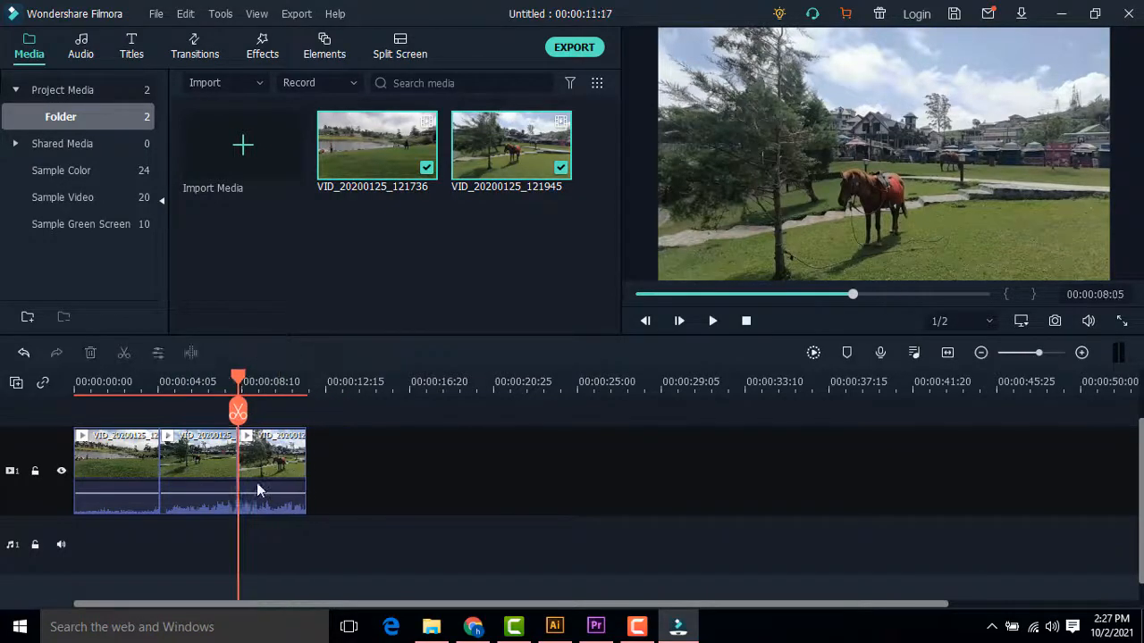
Browse the transition categories and the recommended transitions, and download the first Comicbook Pack transition.
drag(242, 379, 215, 382)
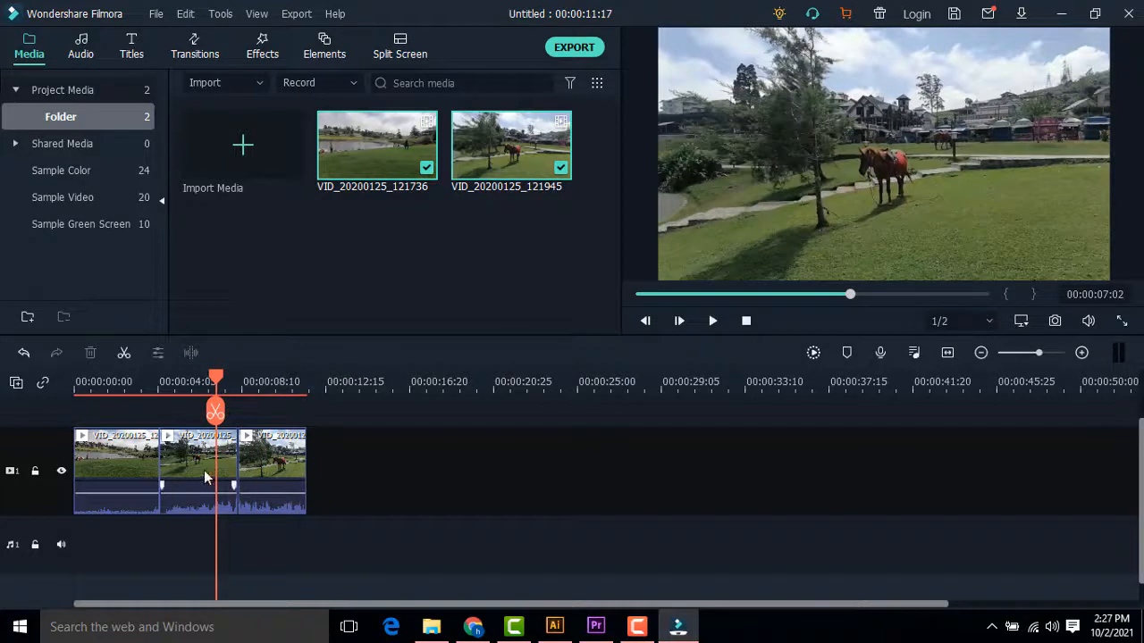
click(193, 54)
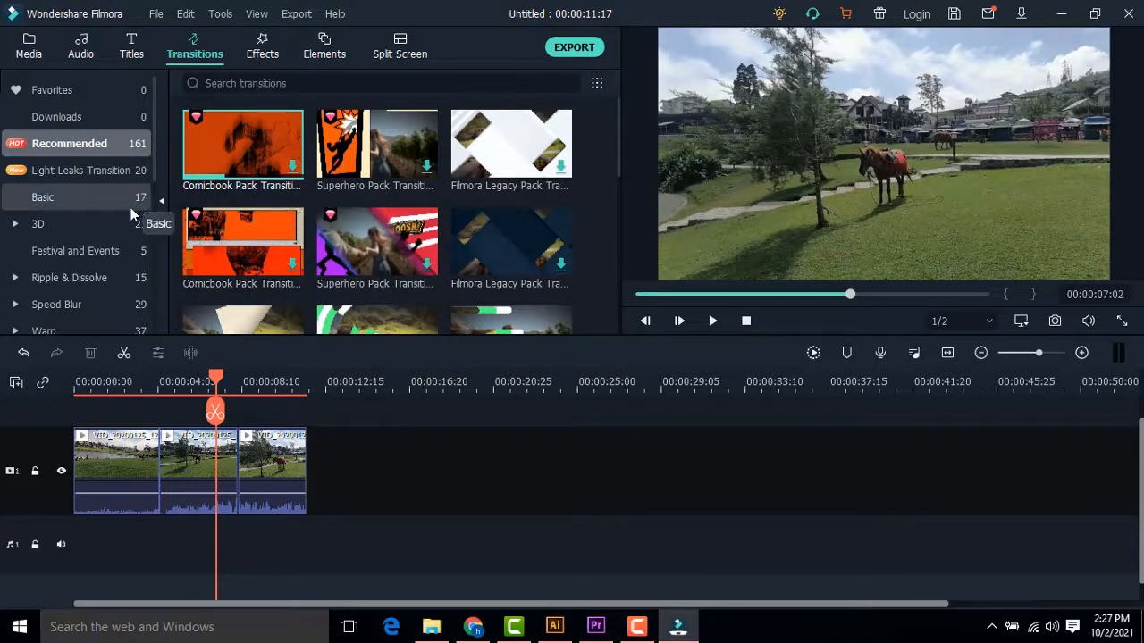
scroll(101, 282, down, 4)
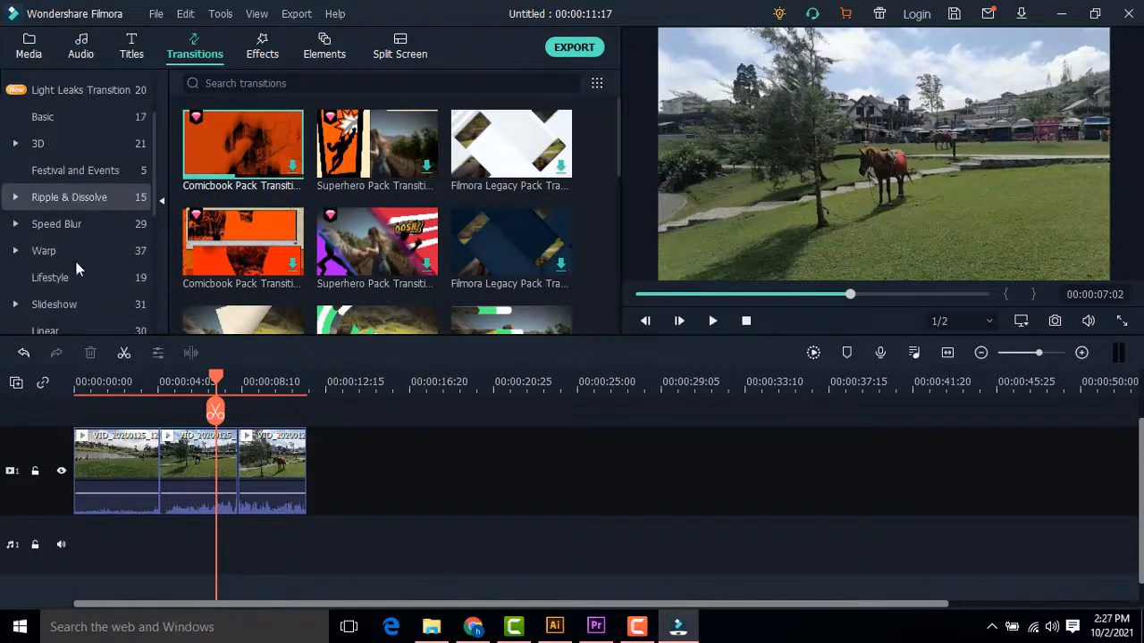
scroll(64, 310, down, 2)
scroll(94, 253, up, 6)
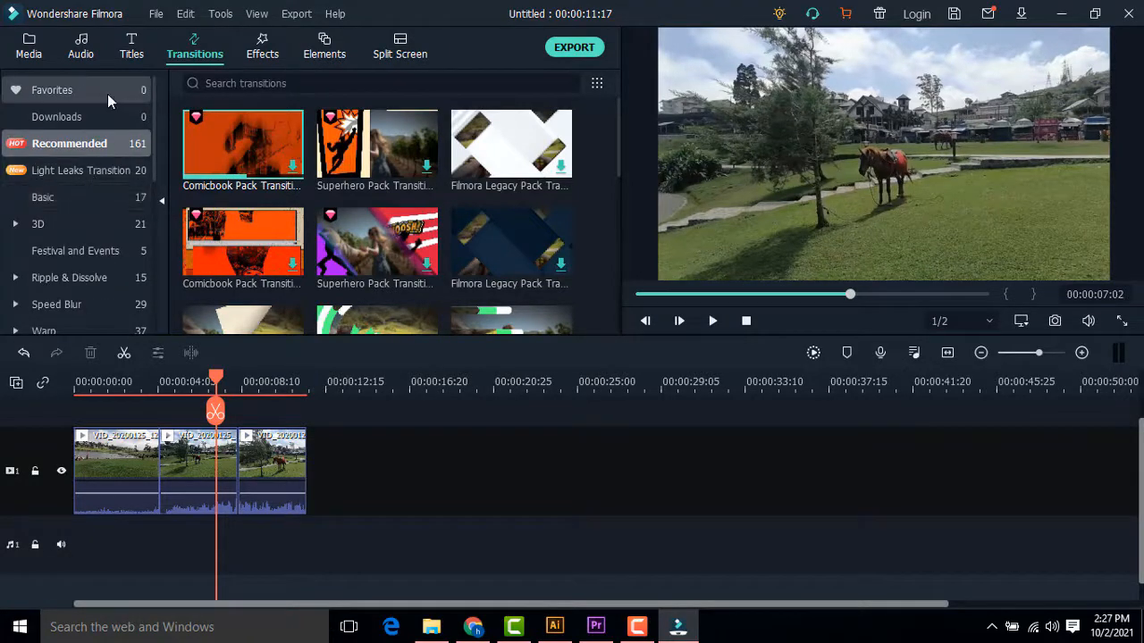
scroll(39, 193, down, 2)
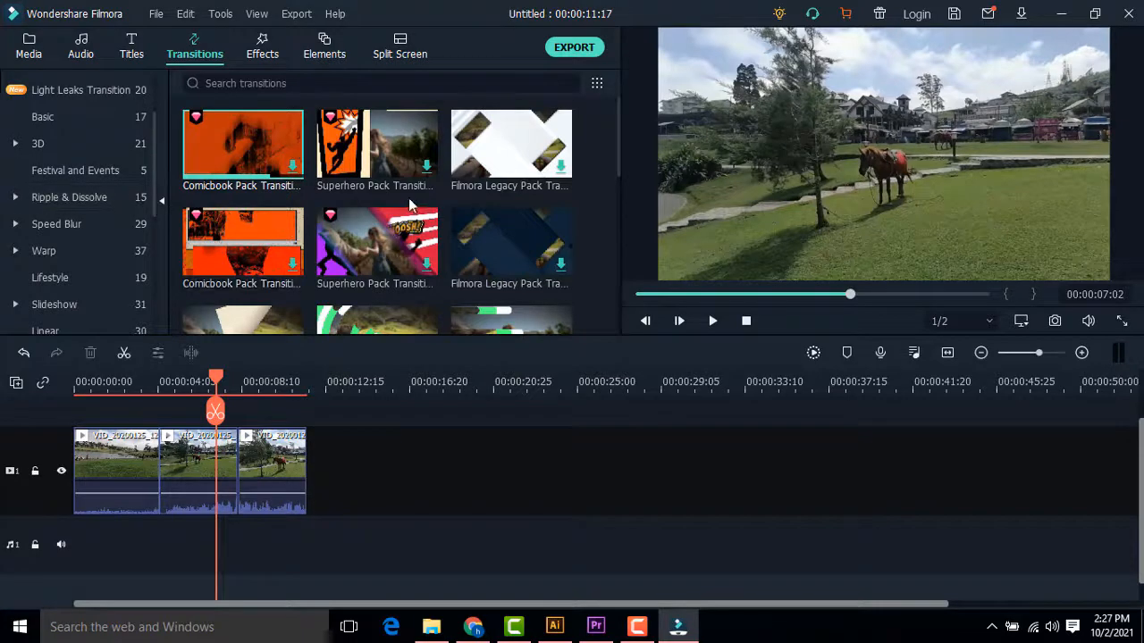
scroll(507, 216, down, 5)
scroll(507, 216, down, 15)
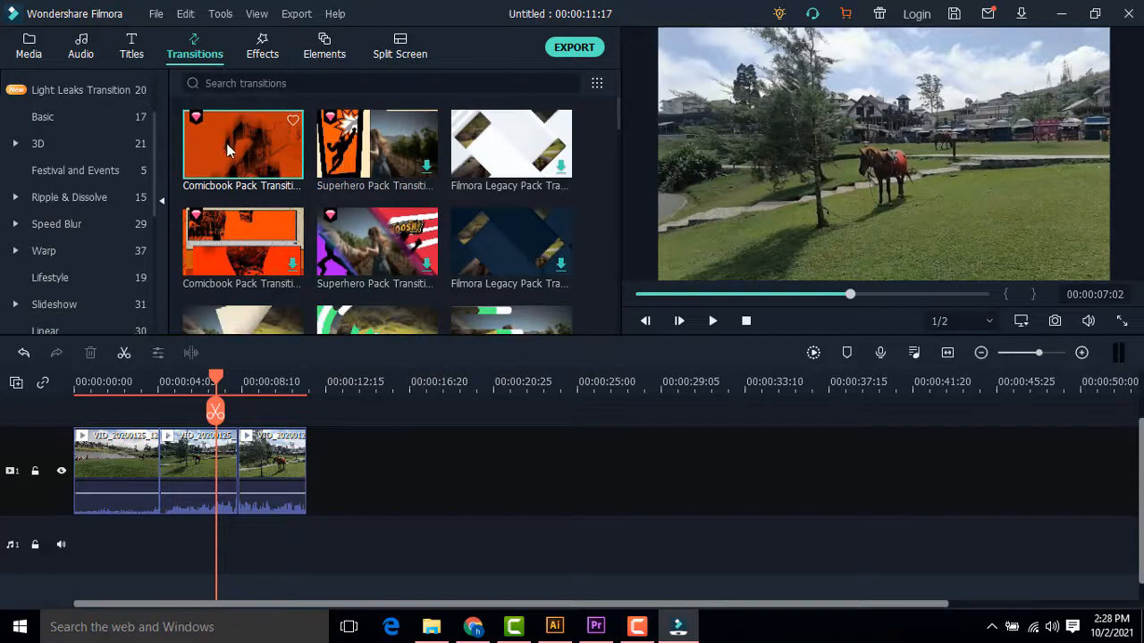
Try the first Comicbook Pack transition on the cut between the first and second segments, accepting the paid-resource trial, and undo it.
drag(214, 413, 105, 411)
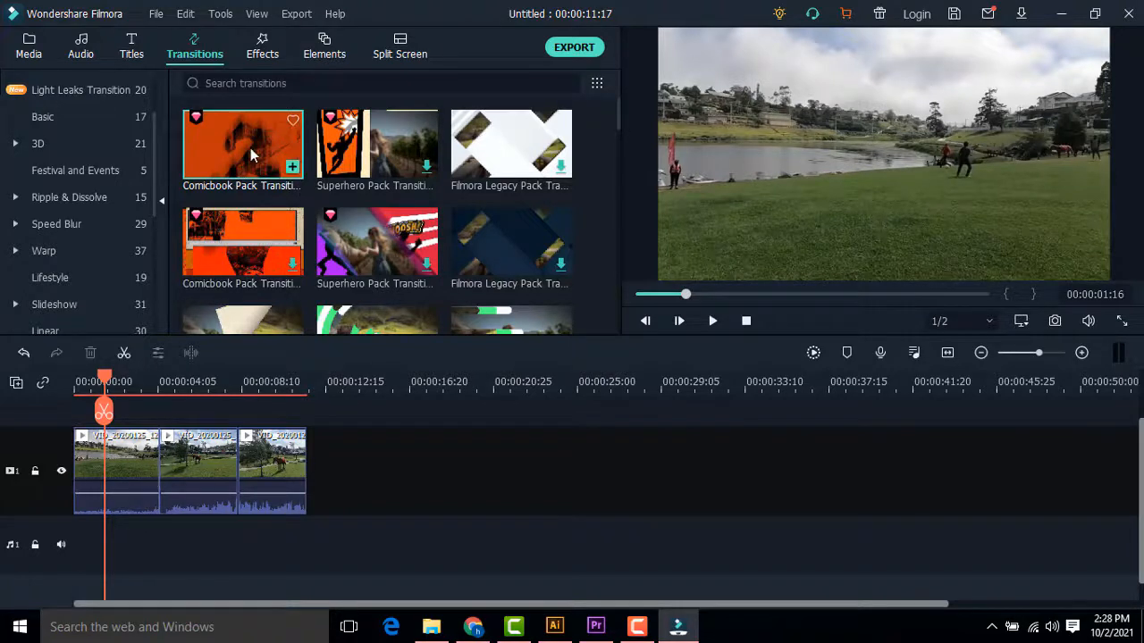
drag(250, 149, 225, 150)
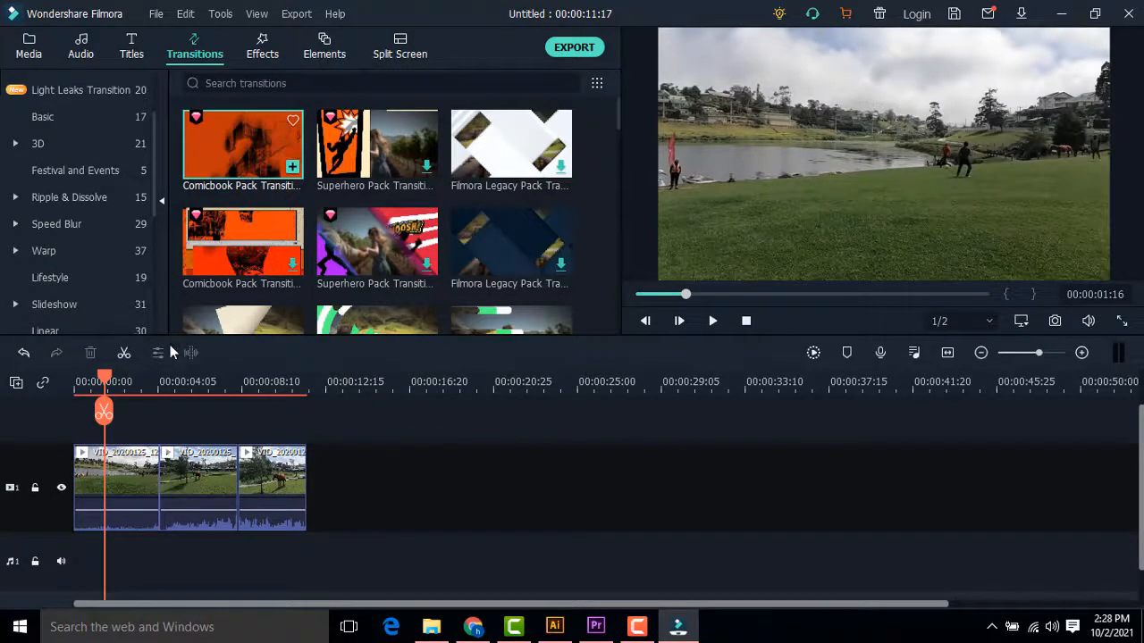
drag(170, 344, 151, 505)
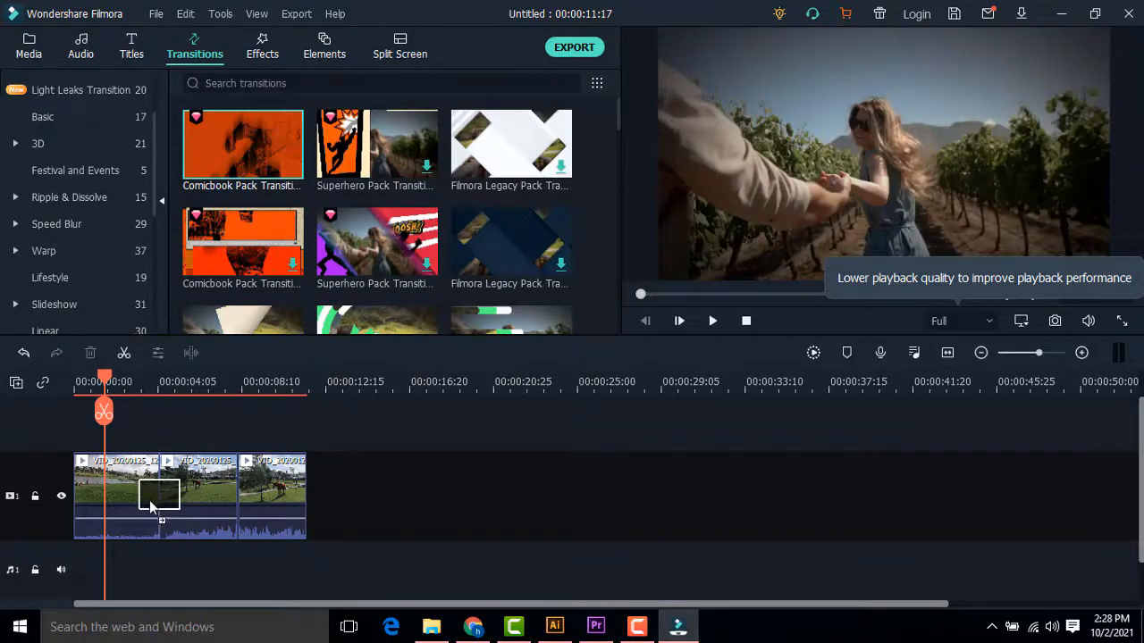
drag(152, 506, 155, 506)
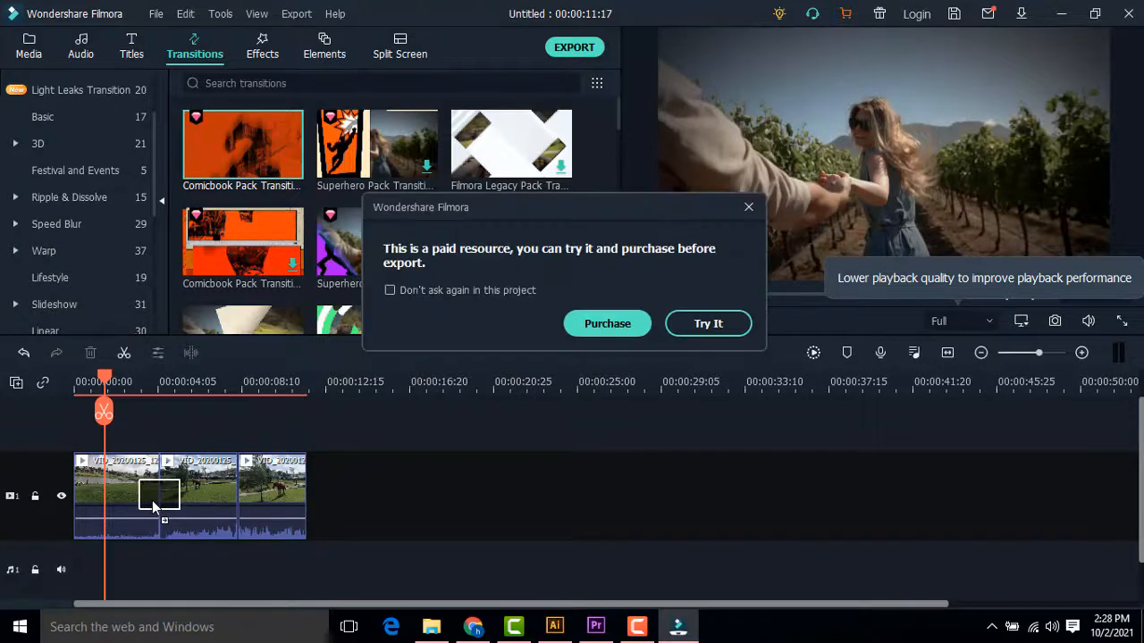
click(707, 324)
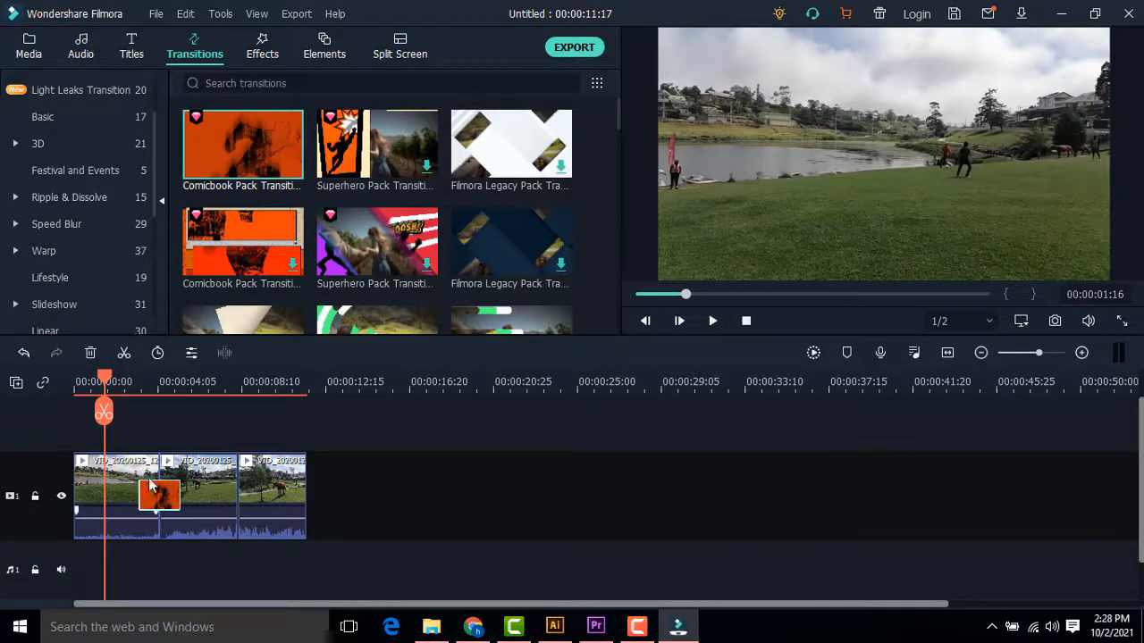
drag(105, 420, 199, 384)
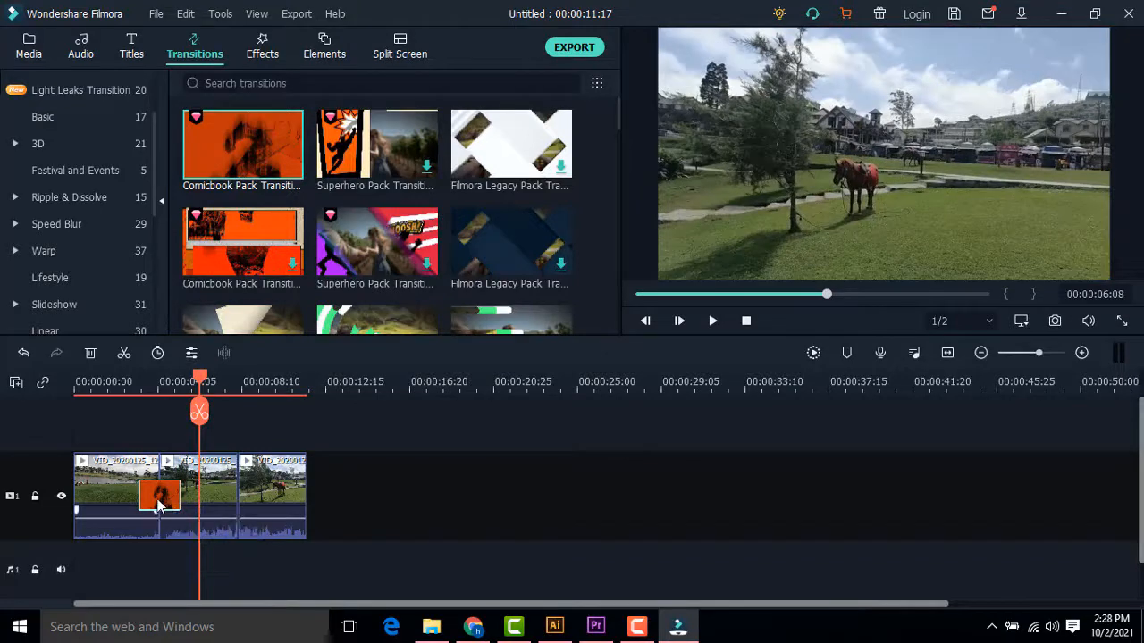
key(ctrl+z)
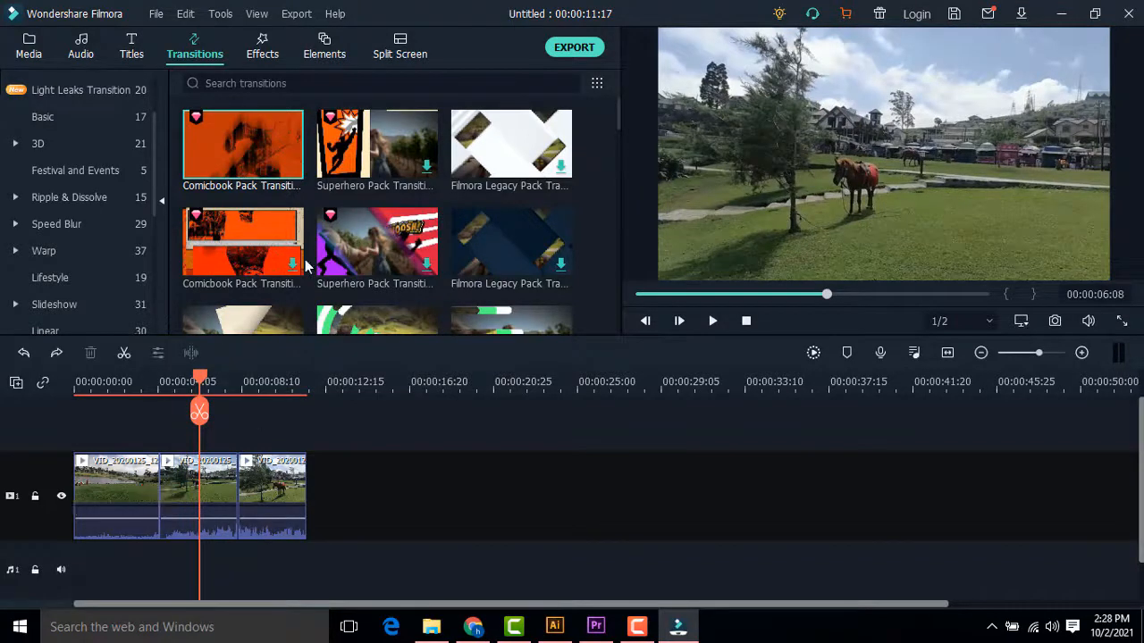
Download Filmora Legacy Pack Transition 01 and apply it to the cut between the second and third segments.
click(498, 154)
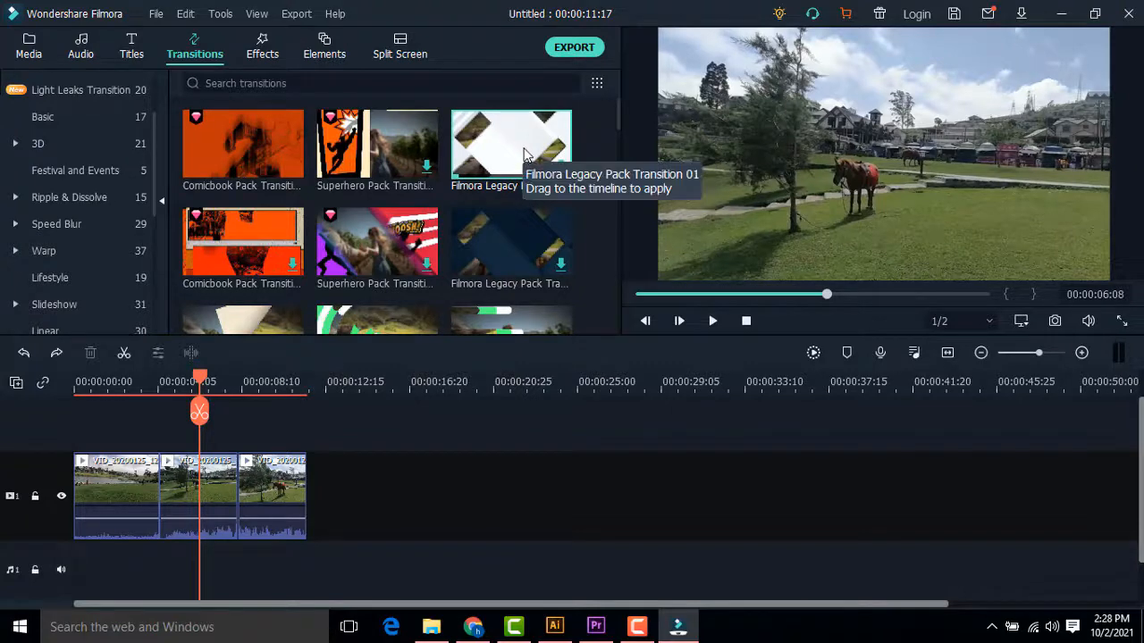
scroll(284, 209, down, 3)
scroll(295, 228, up, 3)
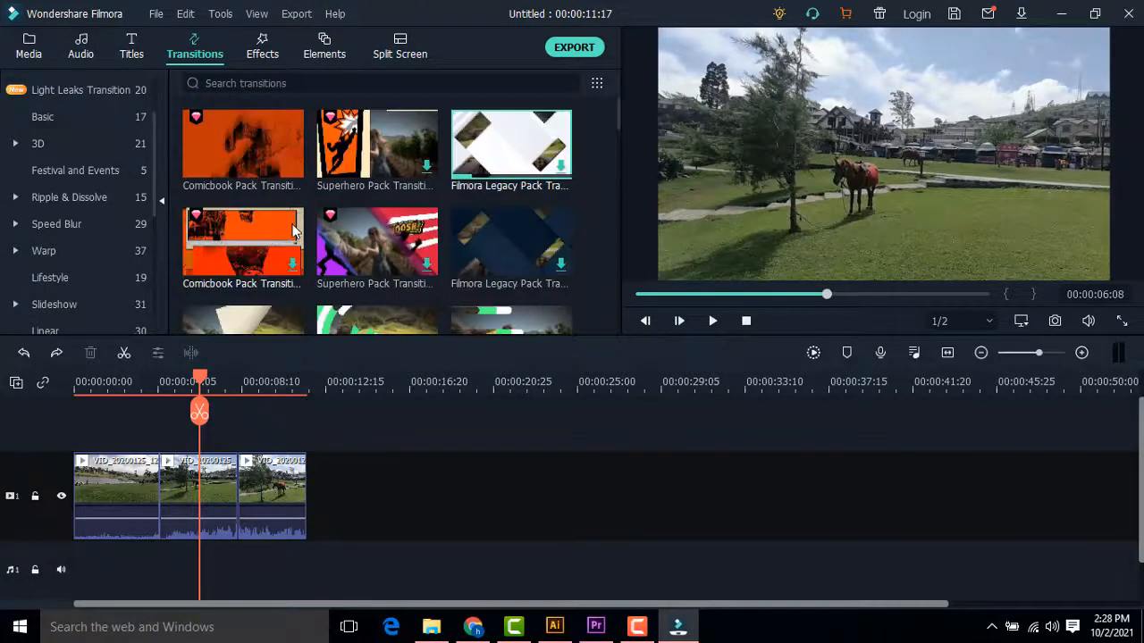
scroll(355, 243, down, 3)
scroll(357, 242, up, 3)
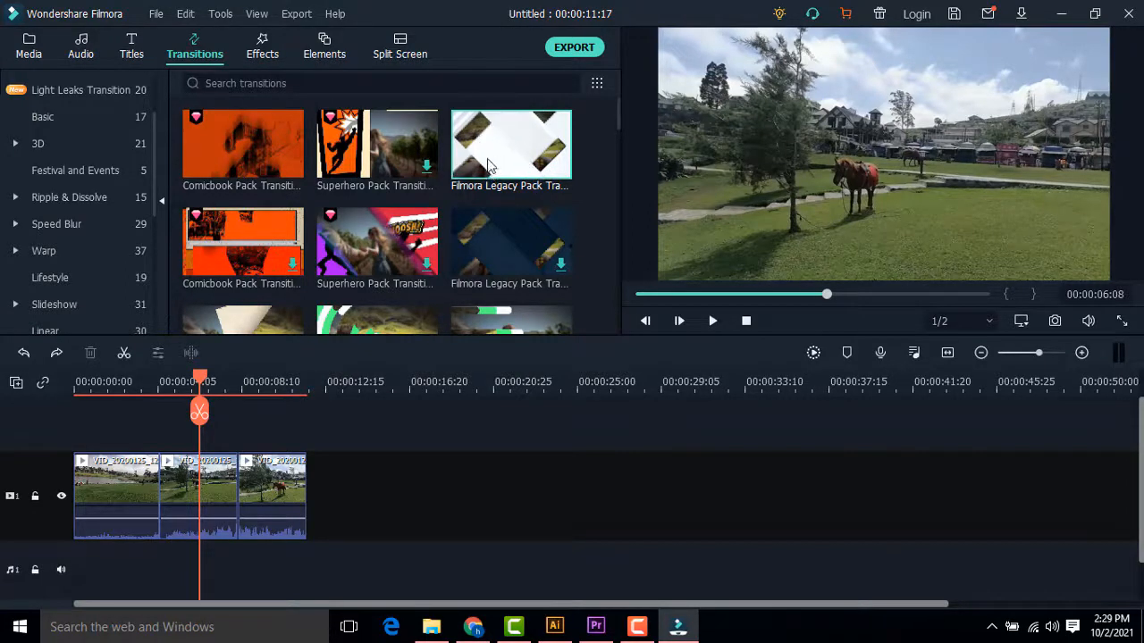
drag(460, 190, 233, 494)
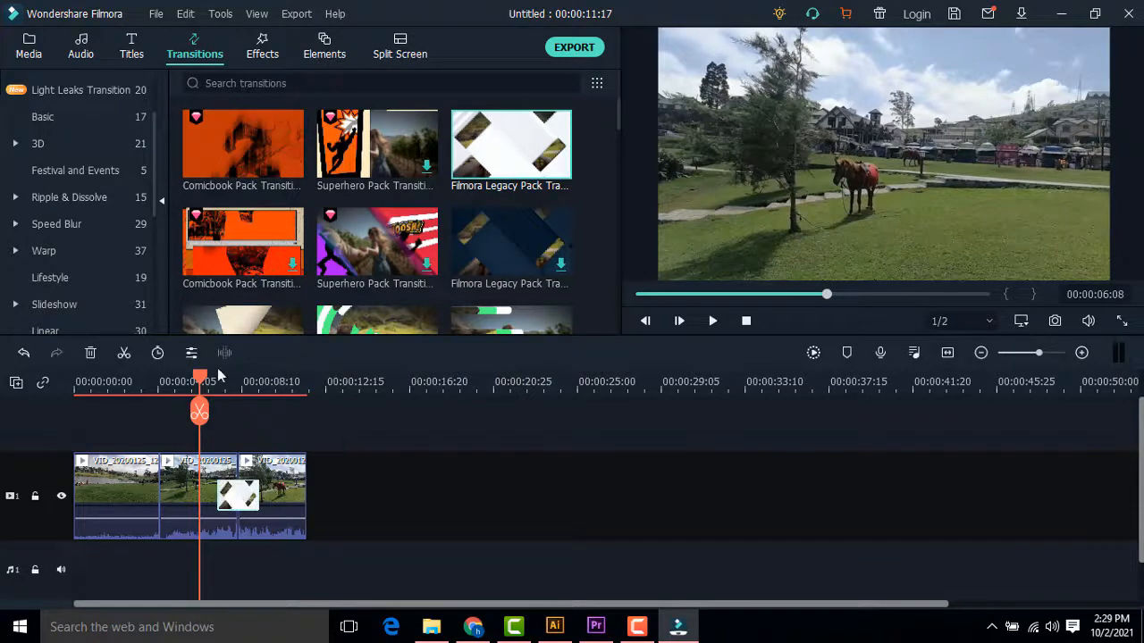
Play the timeline across the second cut to preview the Filmora Legacy Pack transition.
drag(200, 382, 218, 402)
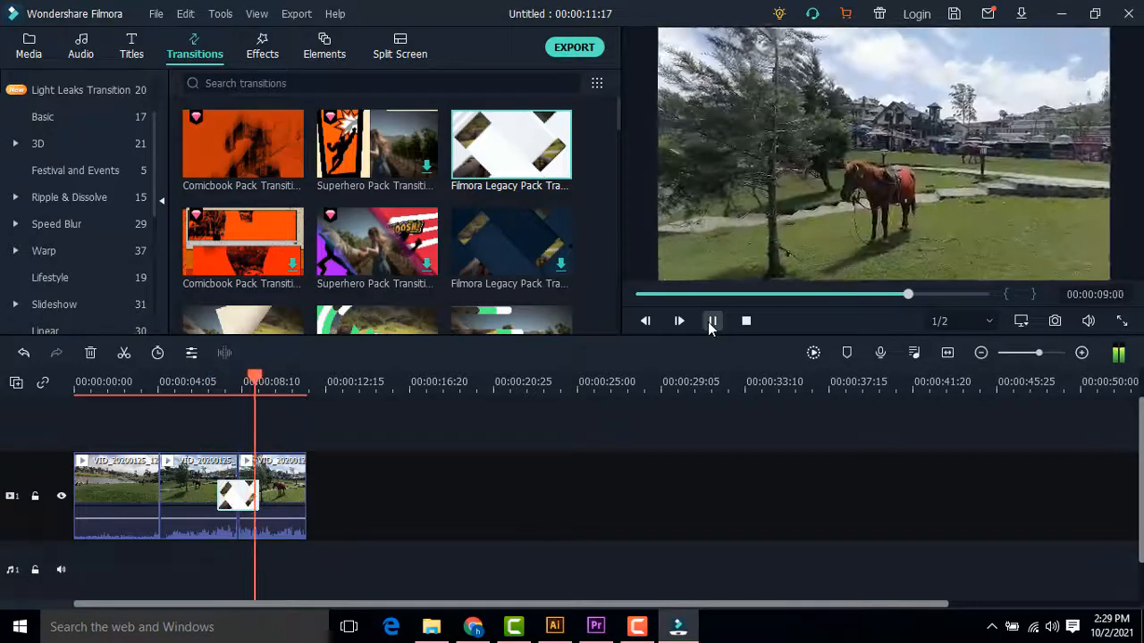
drag(286, 377, 214, 390)
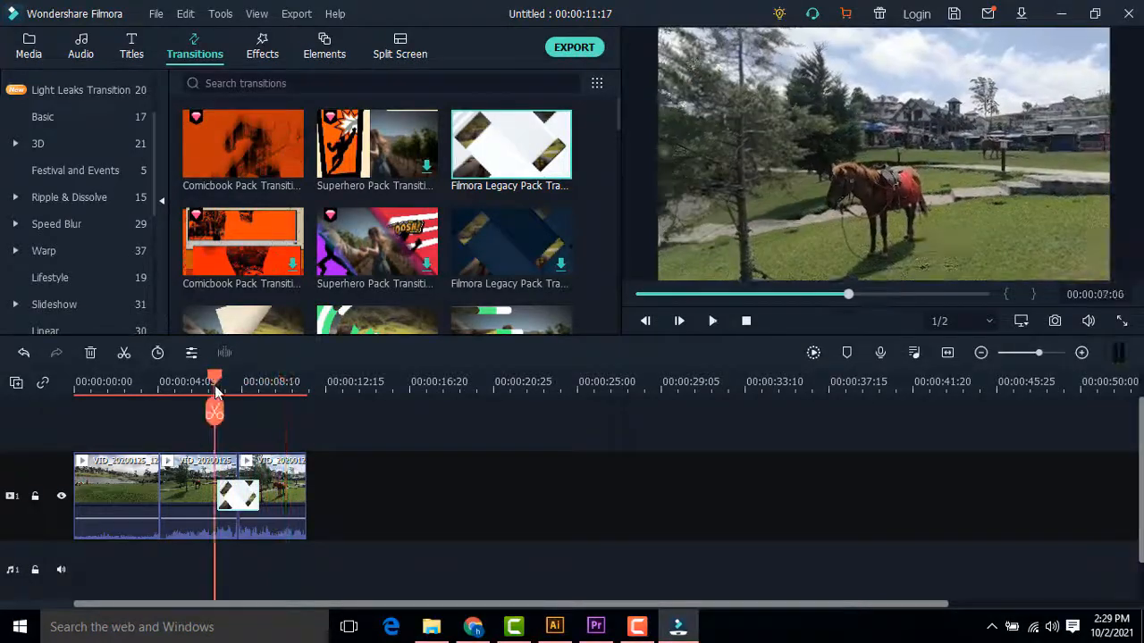
key(space)
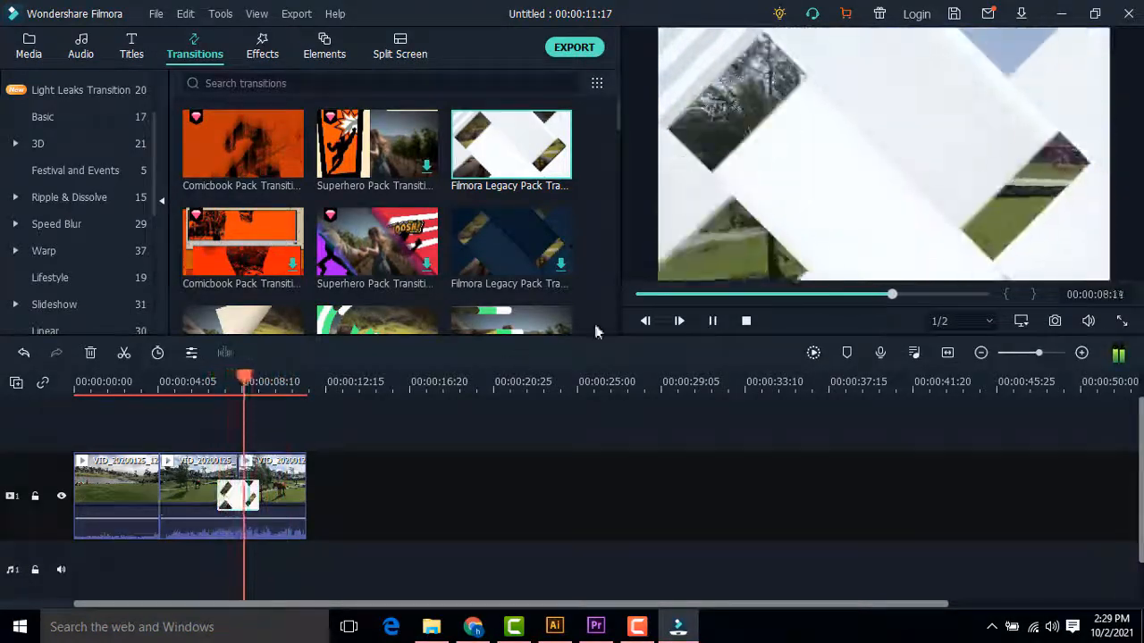
Shorten the Filmora Legacy Pack transition at the second cut and replay that part of the timeline.
key(space)
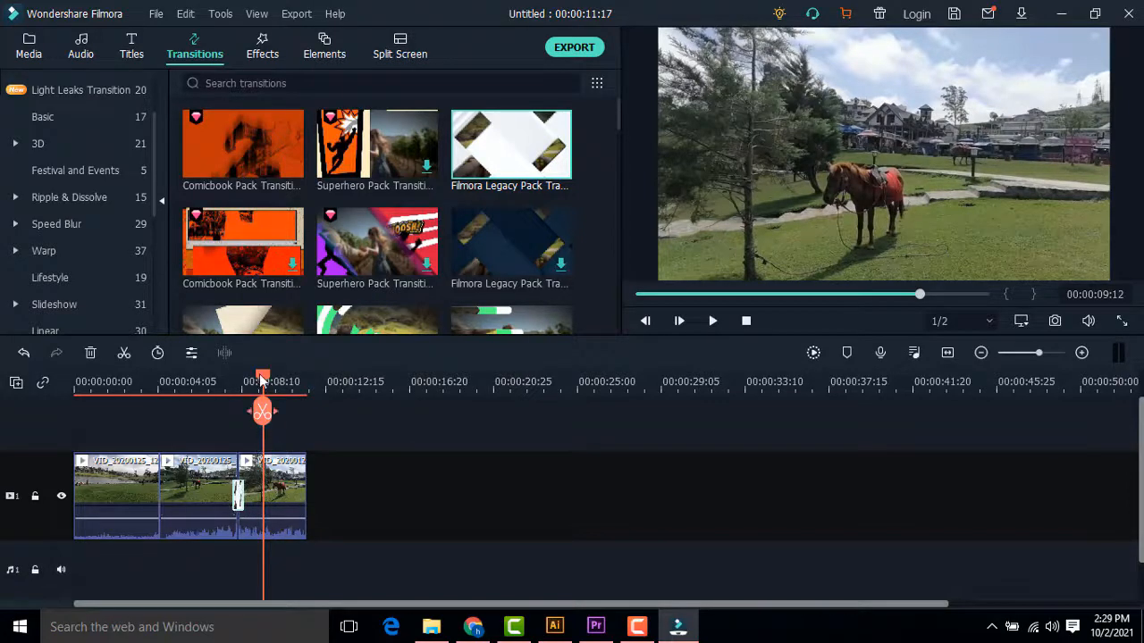
drag(260, 382, 228, 382)
click(712, 320)
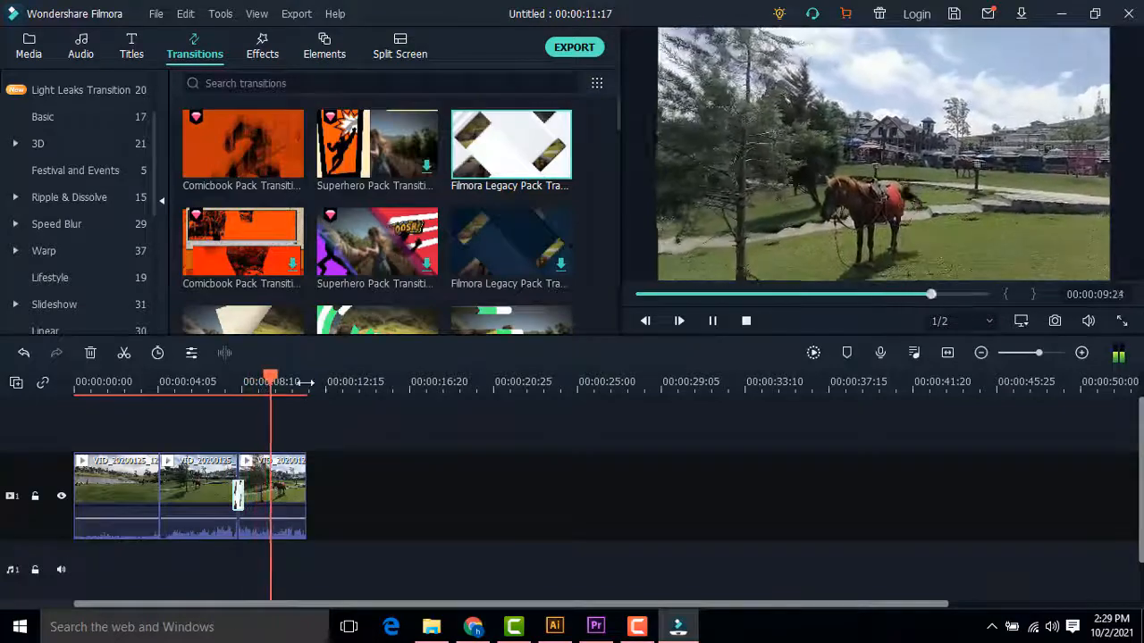
Move the shortened Filmora Legacy Pack transition to the cut between the first and second segments and play it from 00:00:03:11.
click(175, 382)
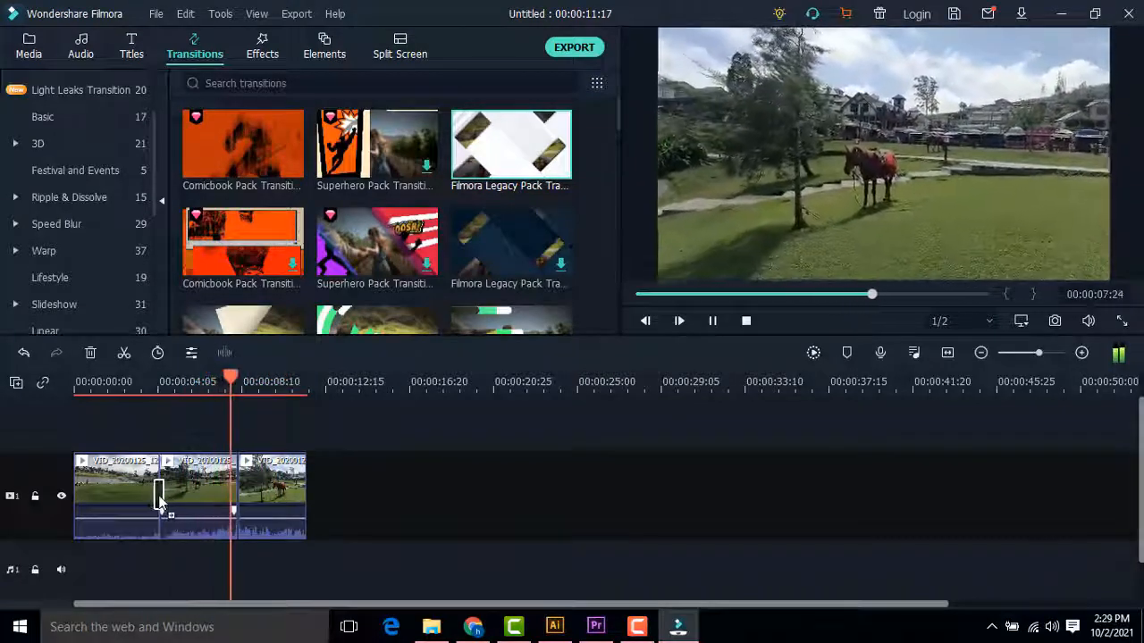
click(142, 384)
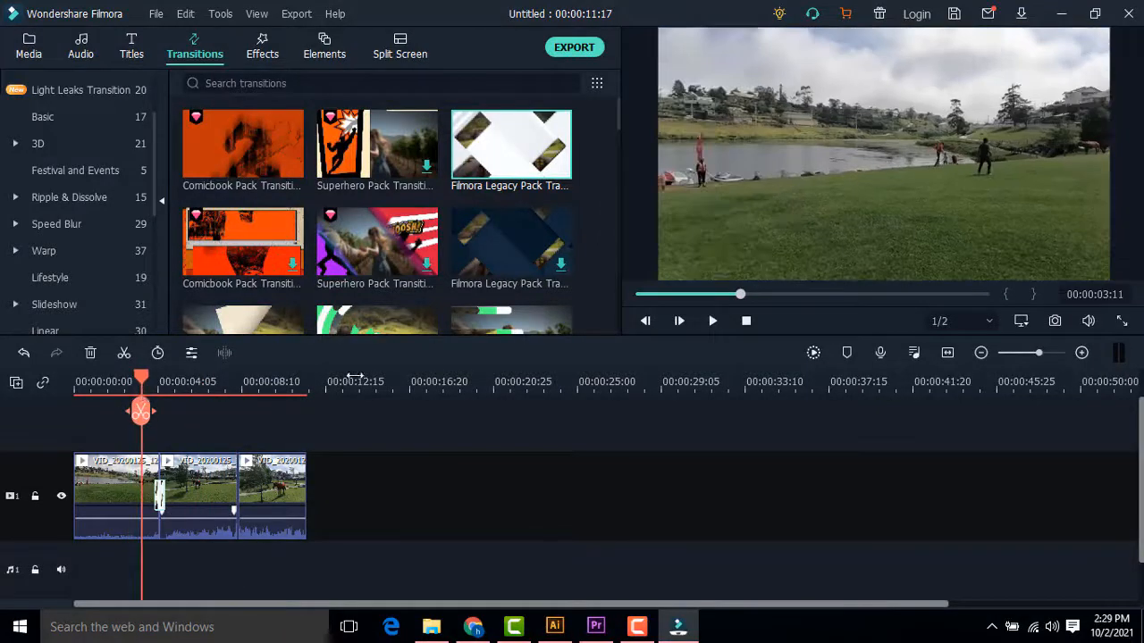
click(710, 321)
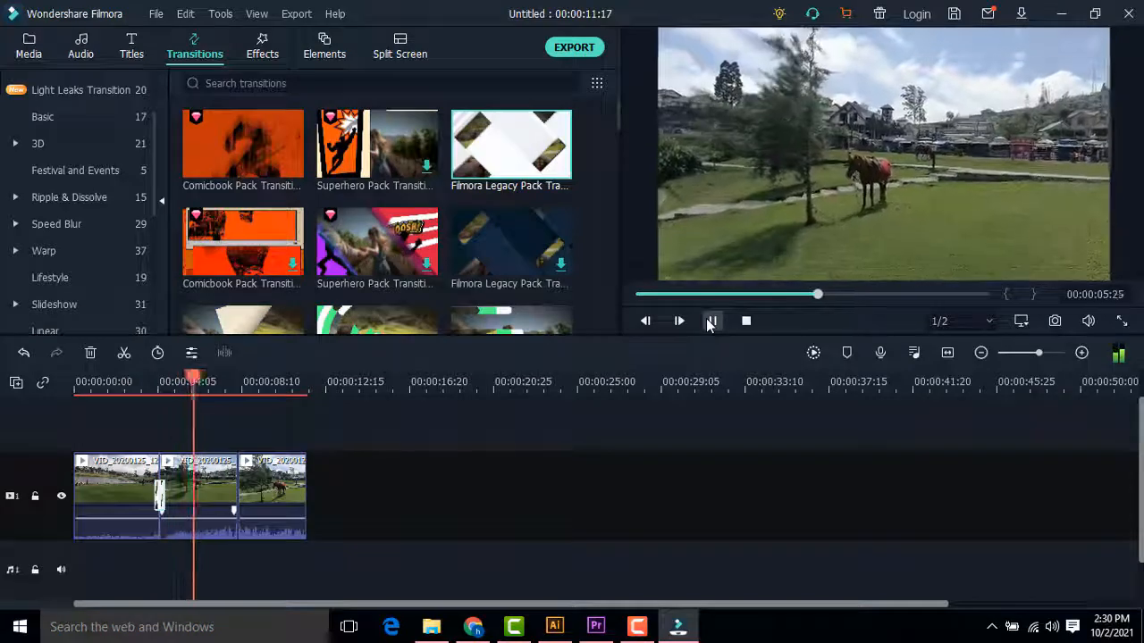
Replay and scrub through the first cut to examine how the Filmora Legacy Pack transition looks.
click(160, 383)
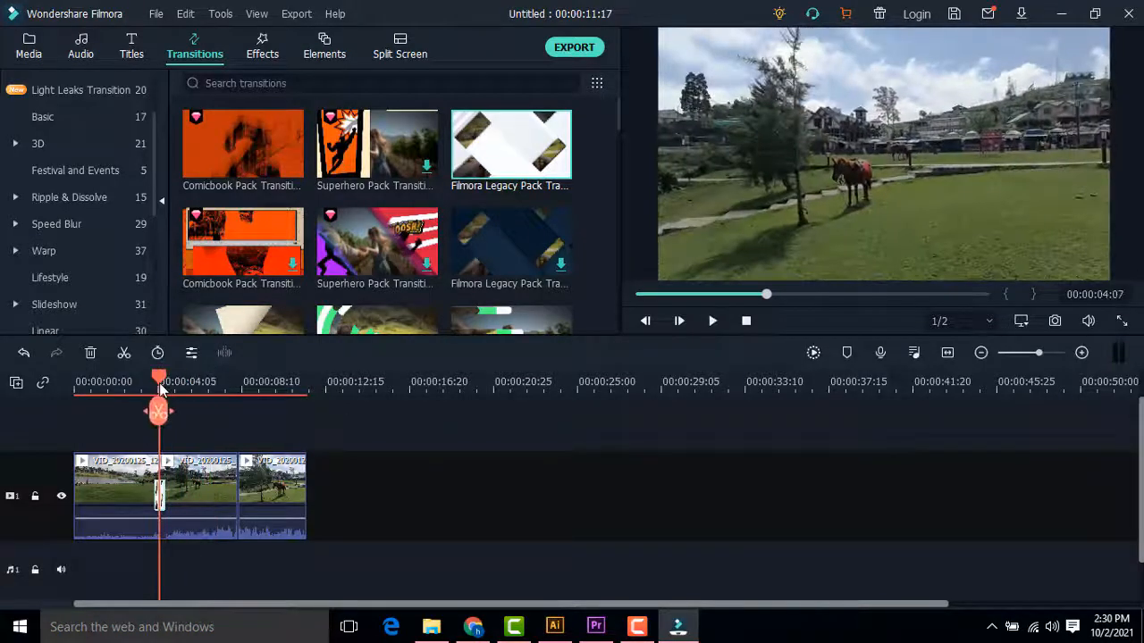
click(145, 383)
click(713, 321)
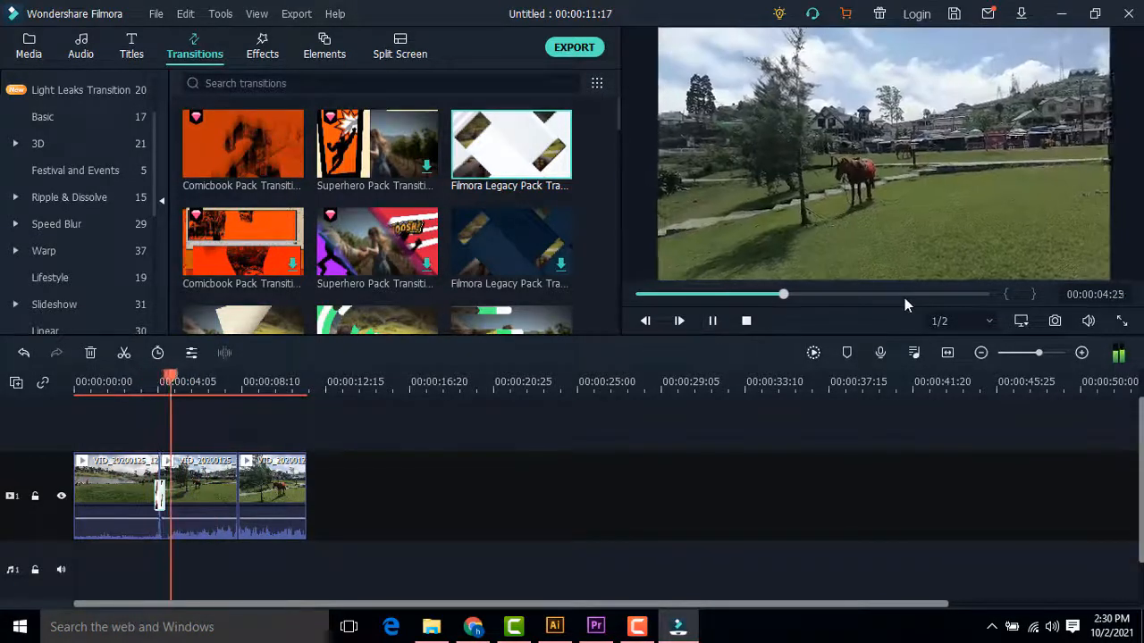
click(147, 393)
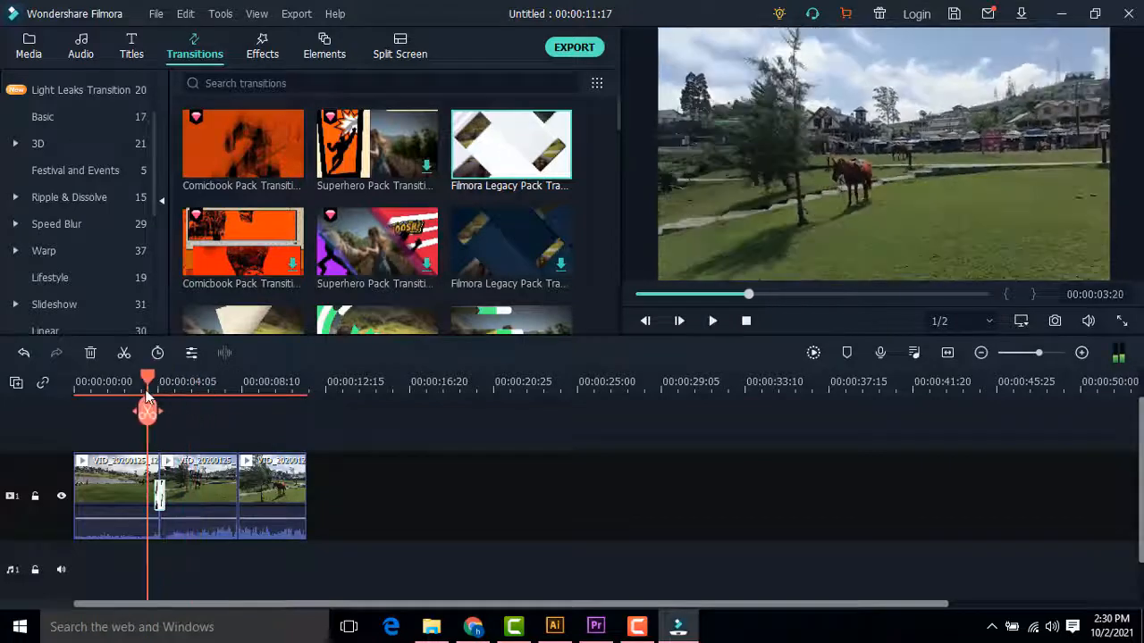
drag(147, 397, 165, 390)
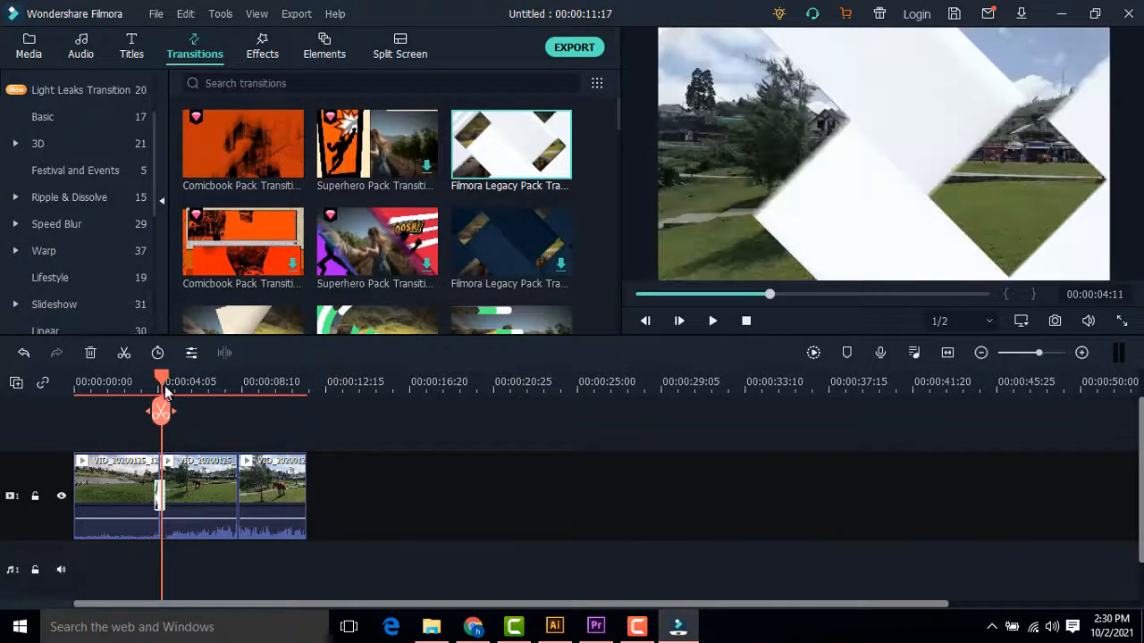
key(space)
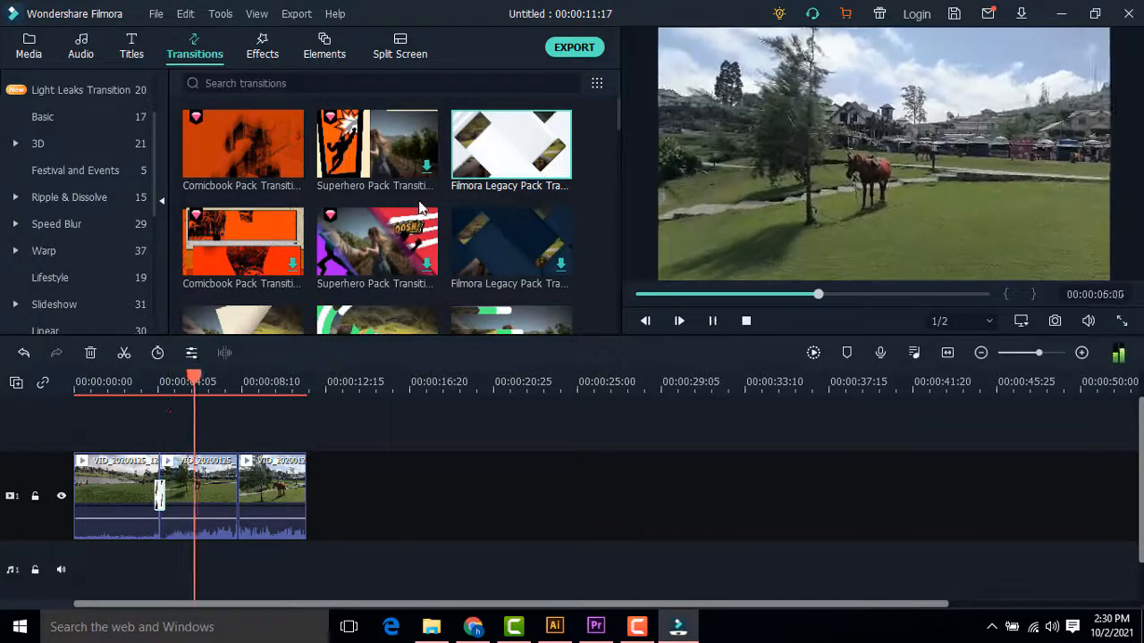
Apply the first Comicbook Pack transition as a trial to the cut between the second and third segments and shorten it.
drag(241, 147, 240, 482)
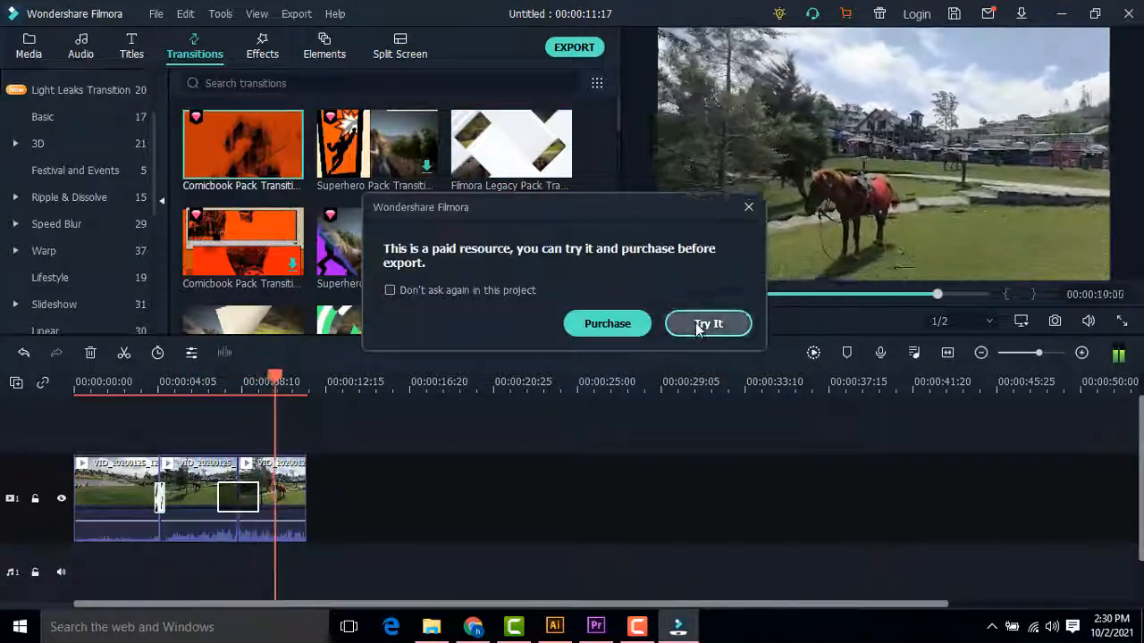
click(706, 324)
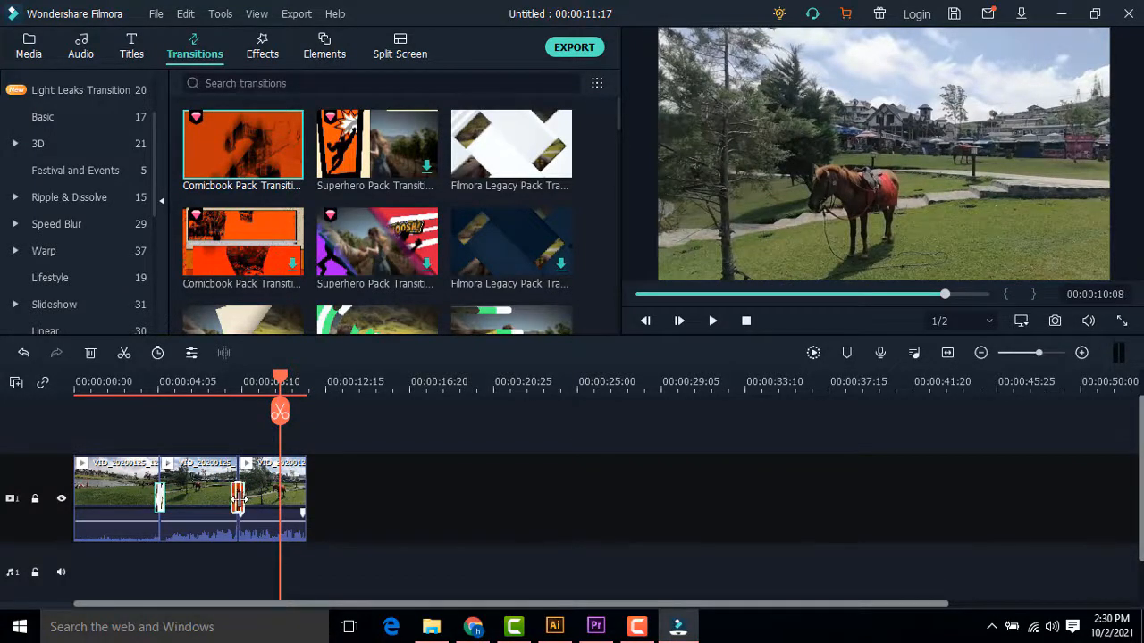
drag(280, 384, 230, 386)
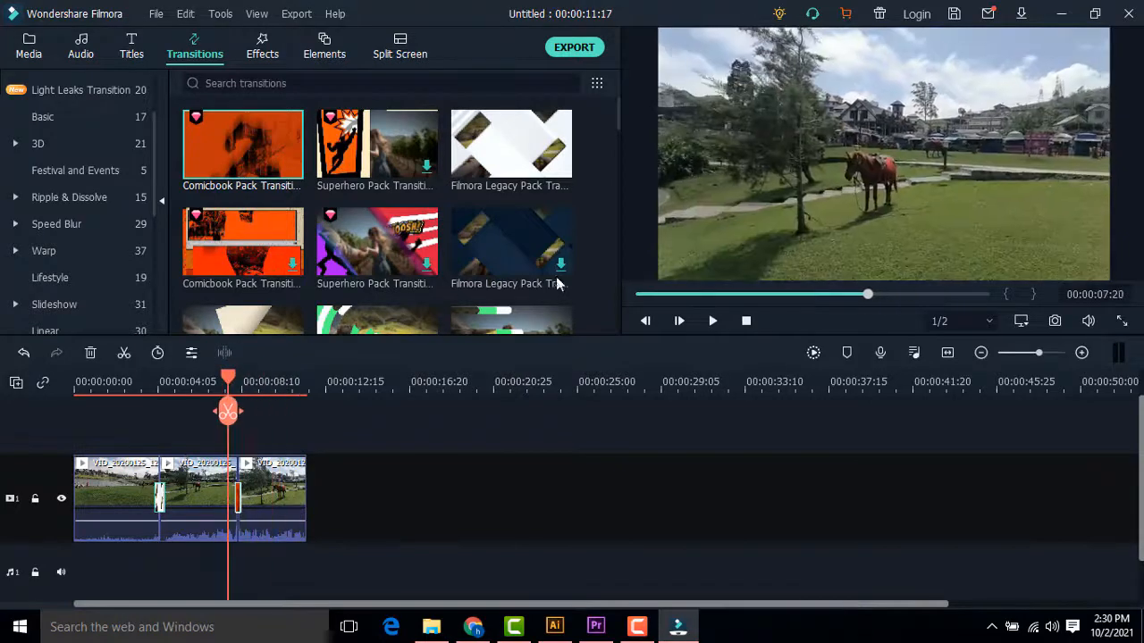
Play the timeline around the second cut to check the shortened Comicbook Pack transition.
click(712, 321)
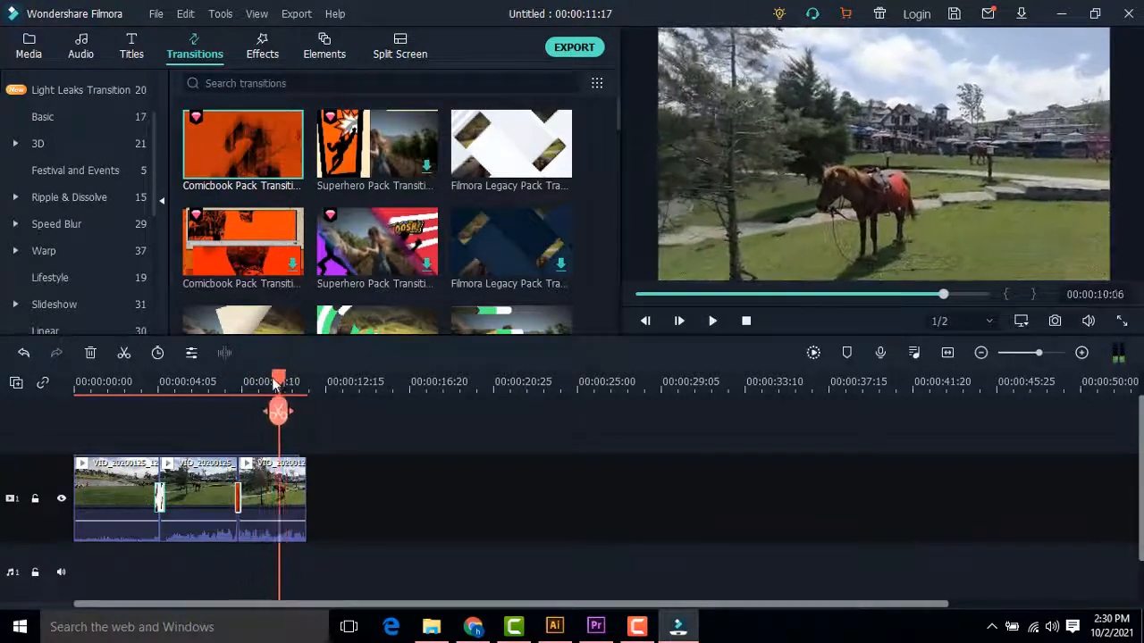
drag(281, 383, 252, 384)
key(space)
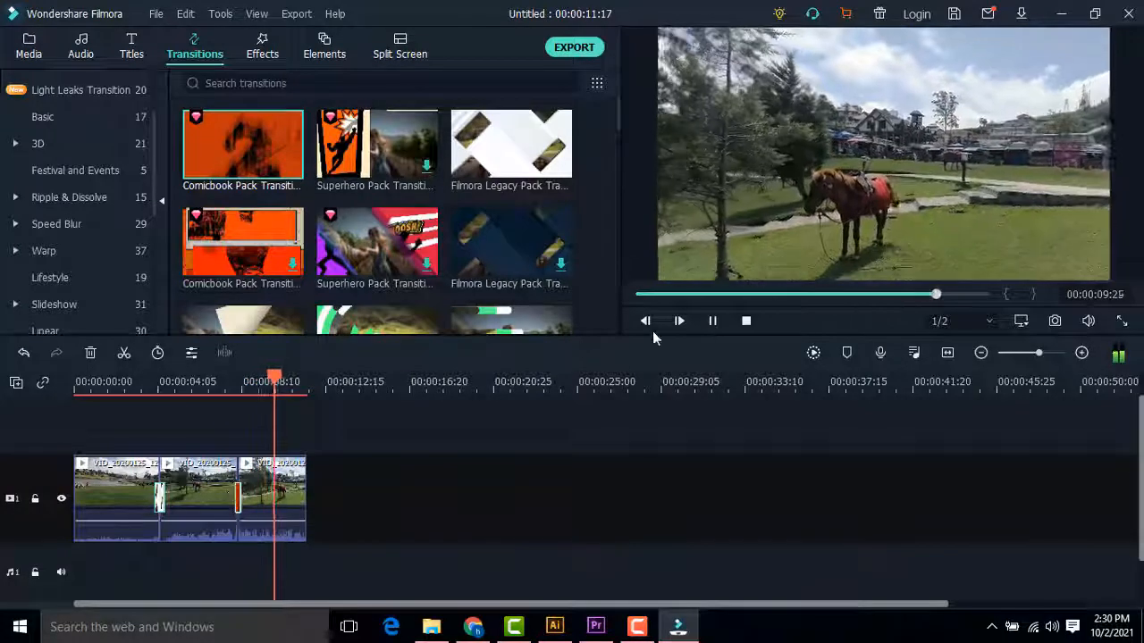
Replay the timeline from the beginning through the second cut to review the joins between the segments.
click(708, 322)
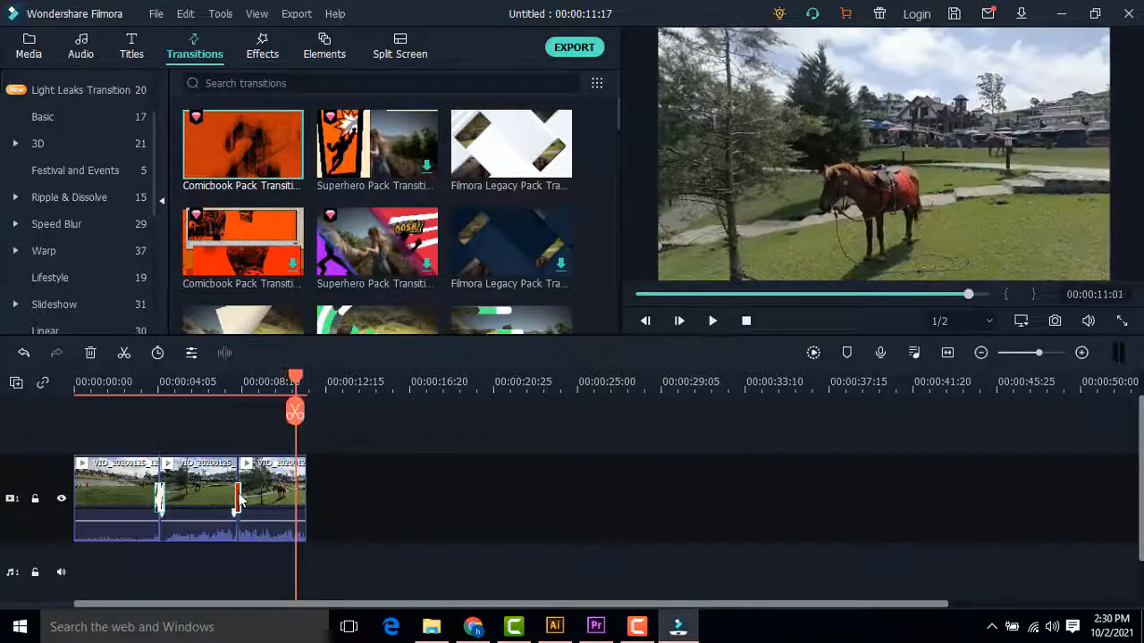
key(space)
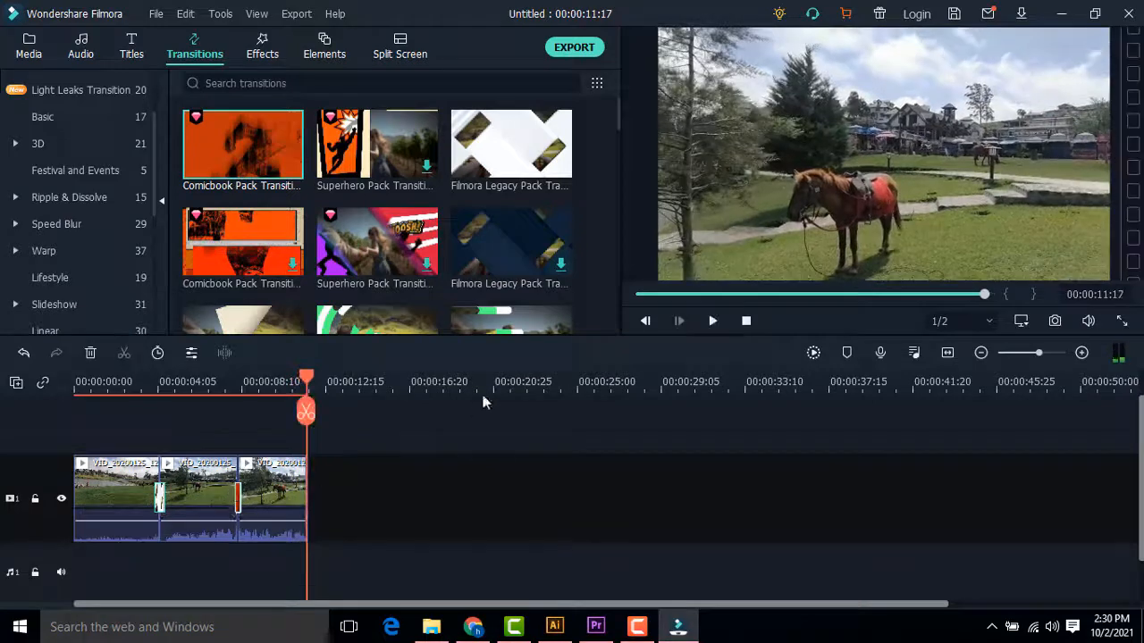
key(space)
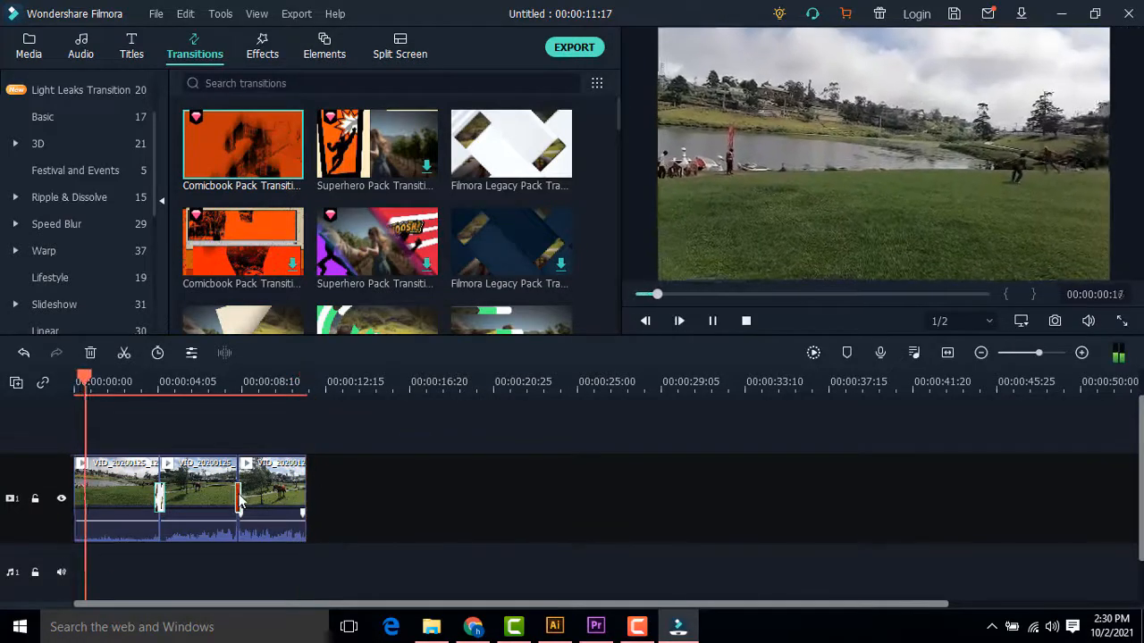
click(712, 321)
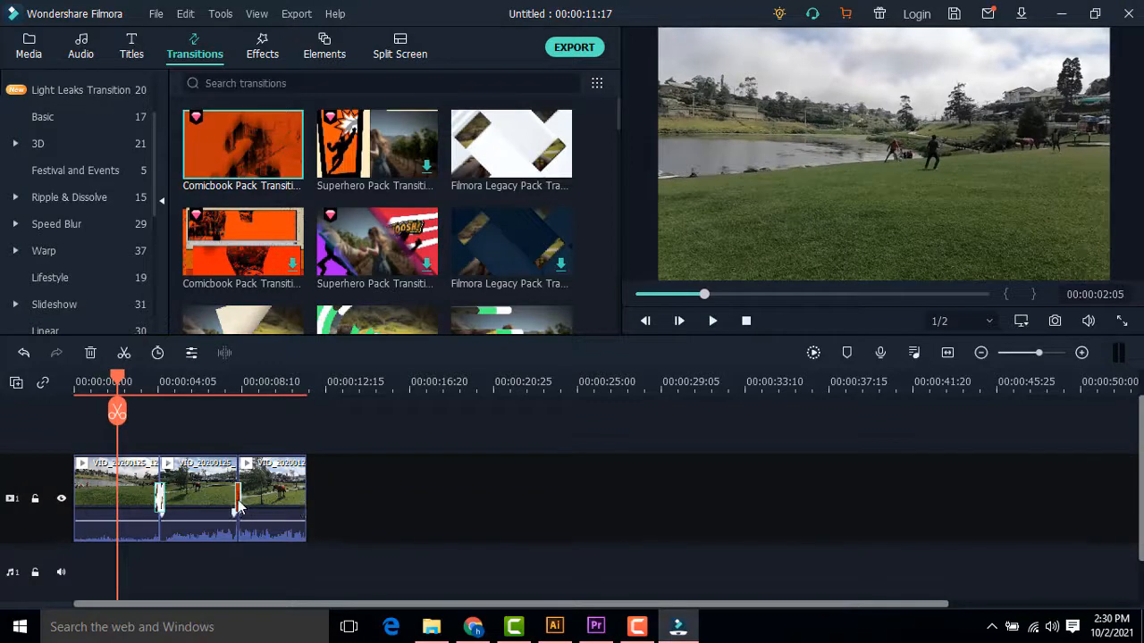
mouse_move(124, 386)
mouse_down()
mouse_move(173, 372)
mouse_move(141, 373)
mouse_up()
click(723, 324)
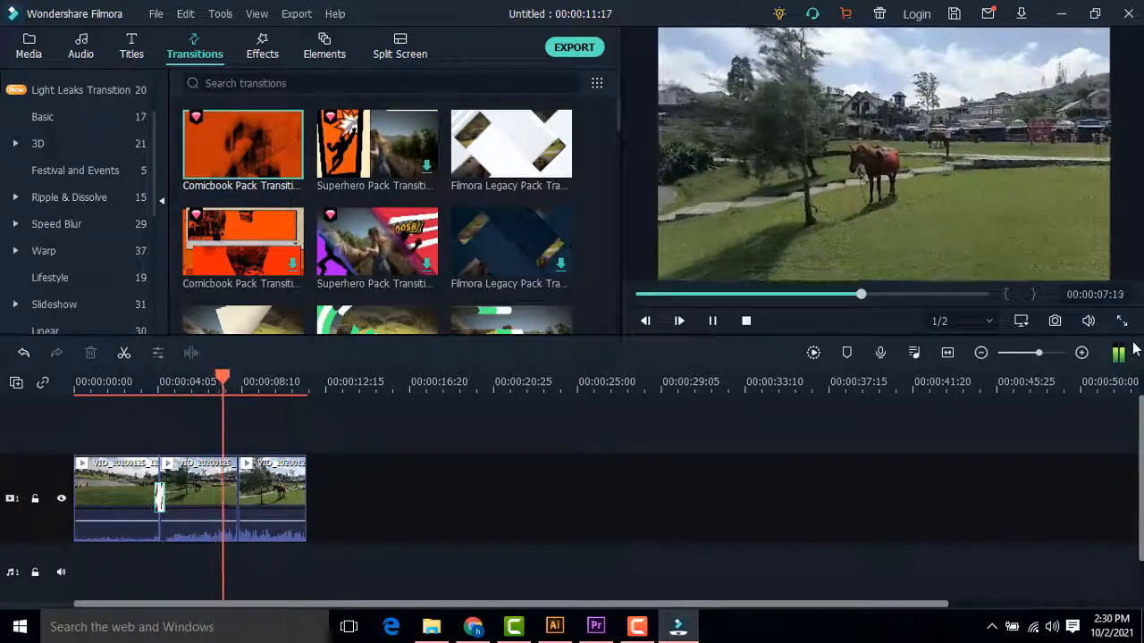
click(713, 323)
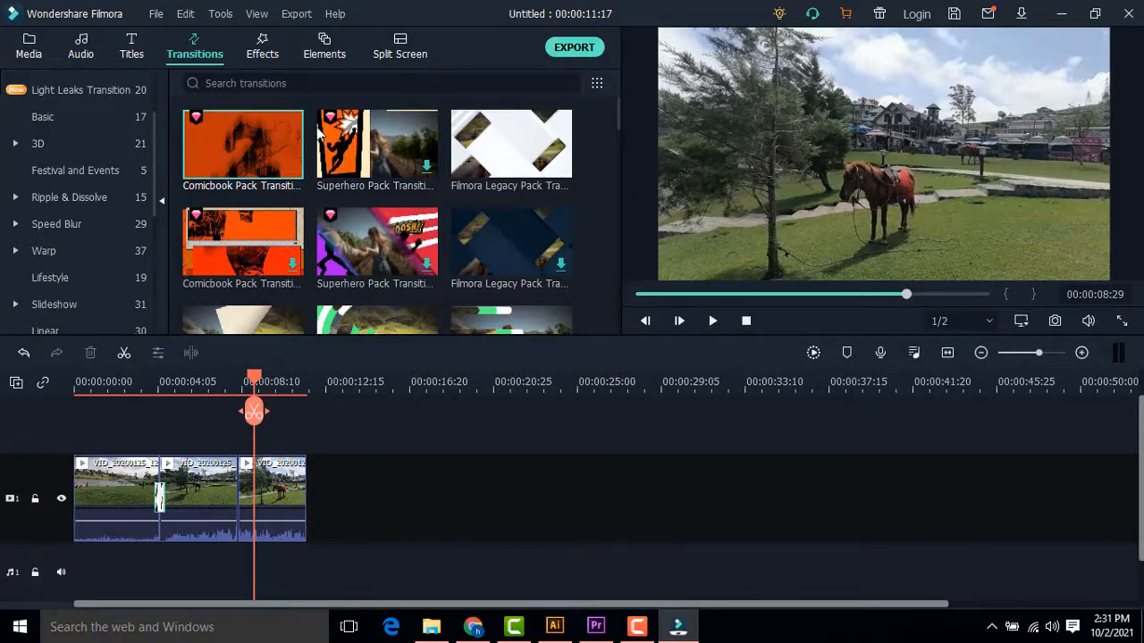
Start a new 1:1 (Instagram) project, saving the current one as VE Project 3.
click(156, 14)
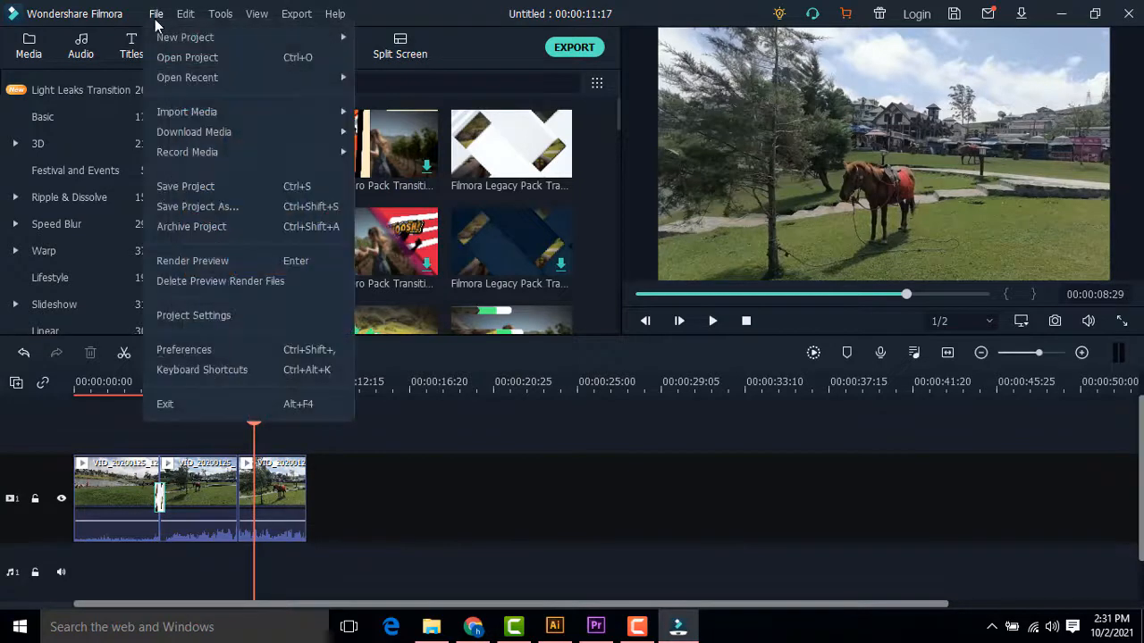
mouse_move(181, 38)
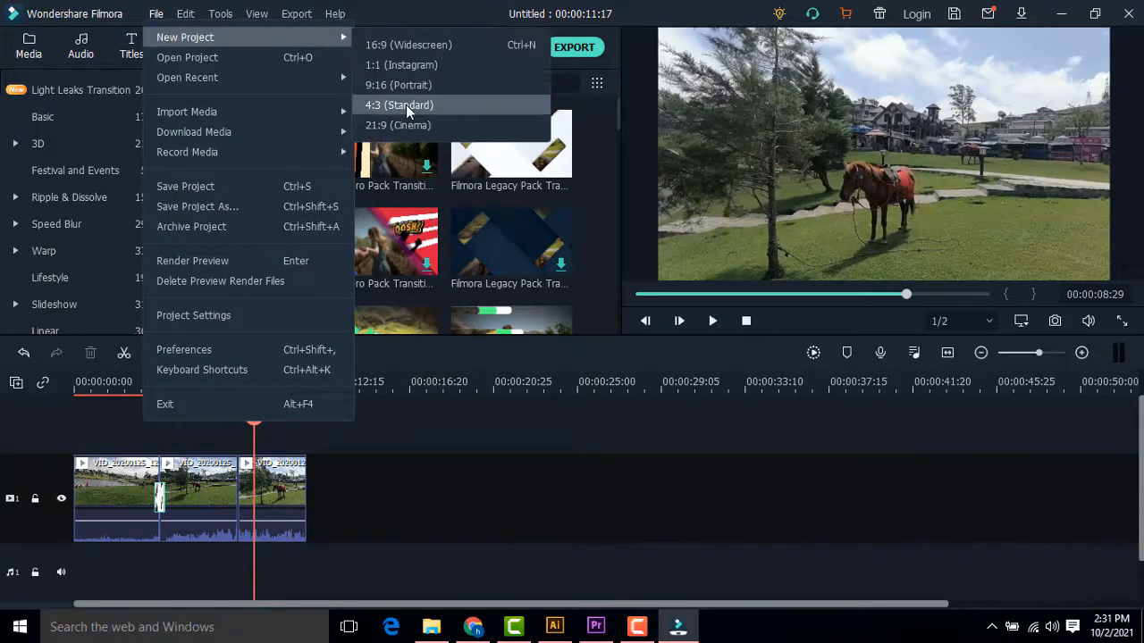
click(397, 66)
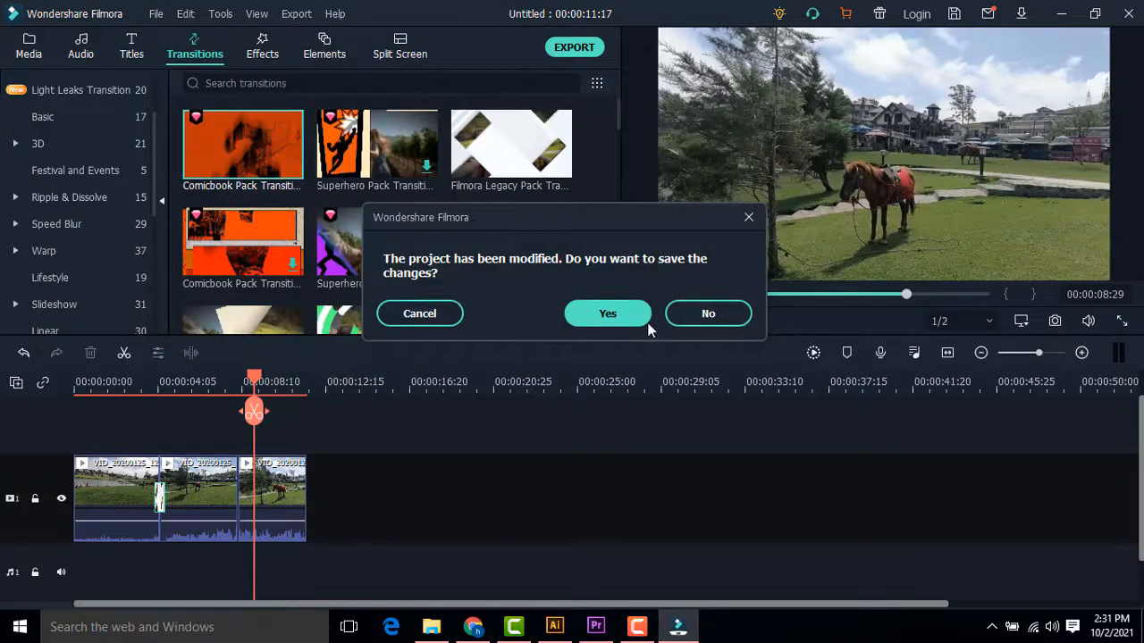
click(614, 314)
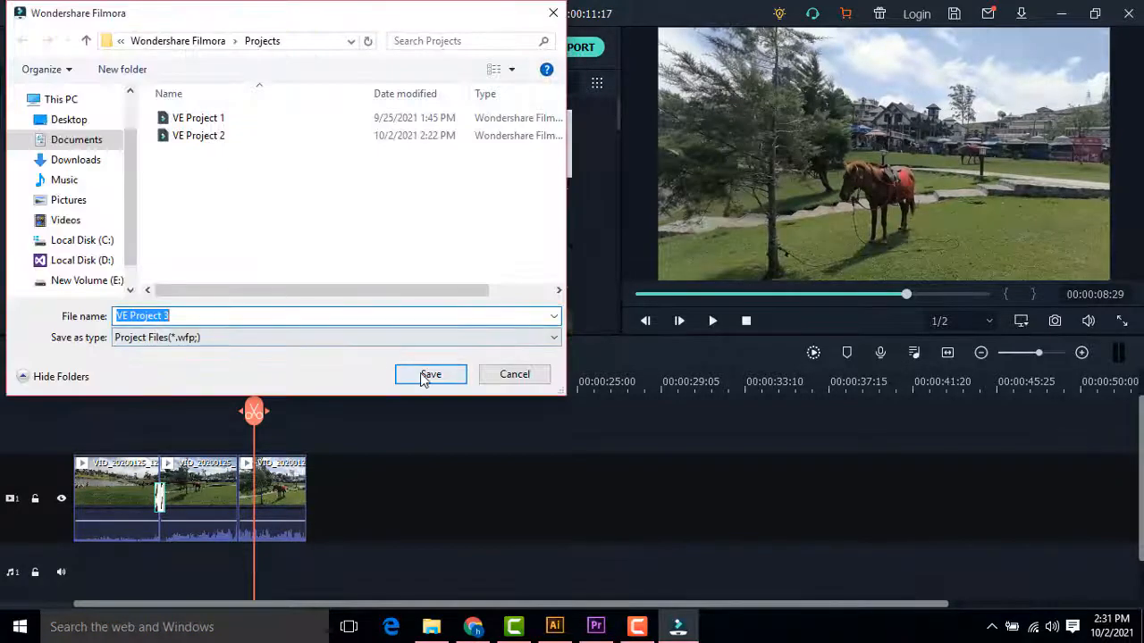
click(427, 375)
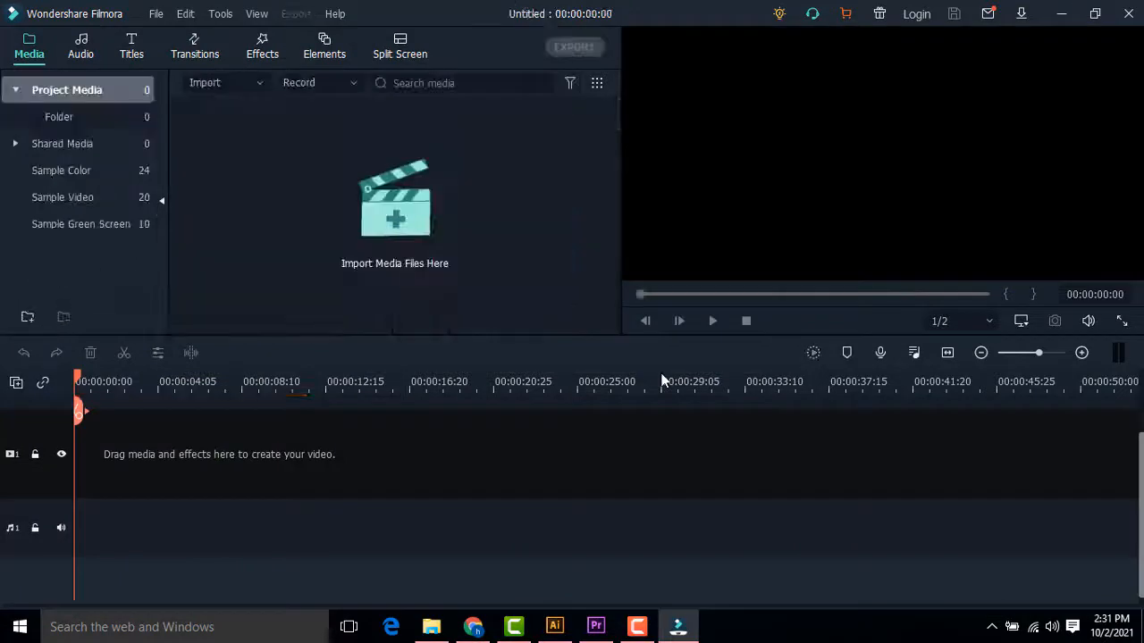
Import VID_20200125_123620 from the nuwera folder on Local Disk (D:).
click(417, 227)
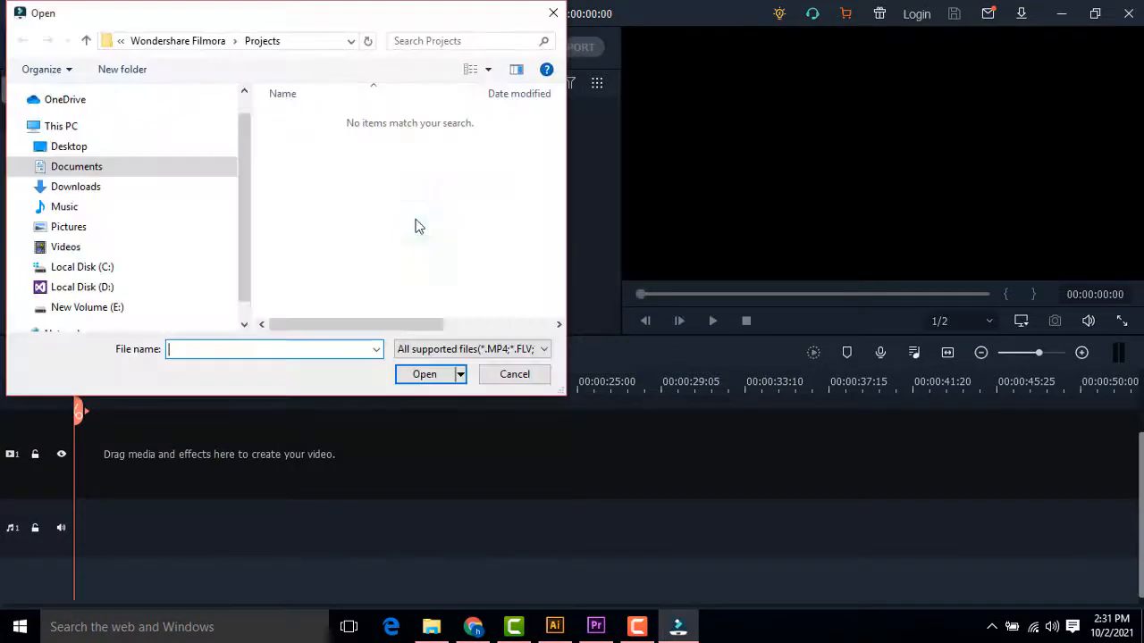
click(89, 287)
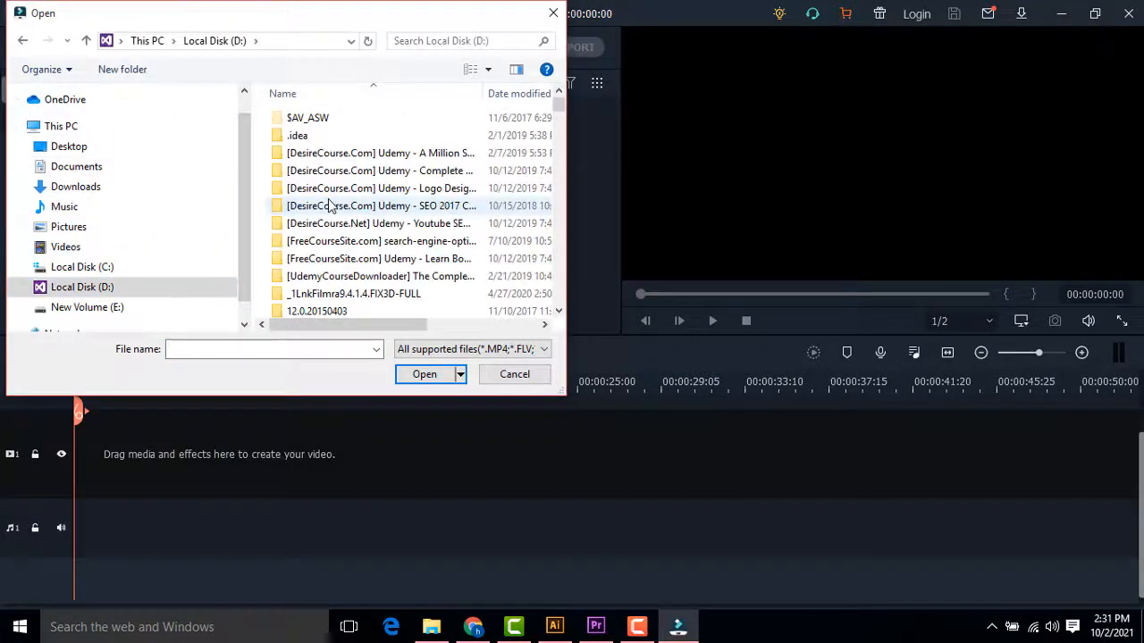
key(n)
key(n)
key(n)
key(n)
key(n)
key(n)
key(n)
key(n)
key(n)
key(n)
key(n)
key(n)
key(n)
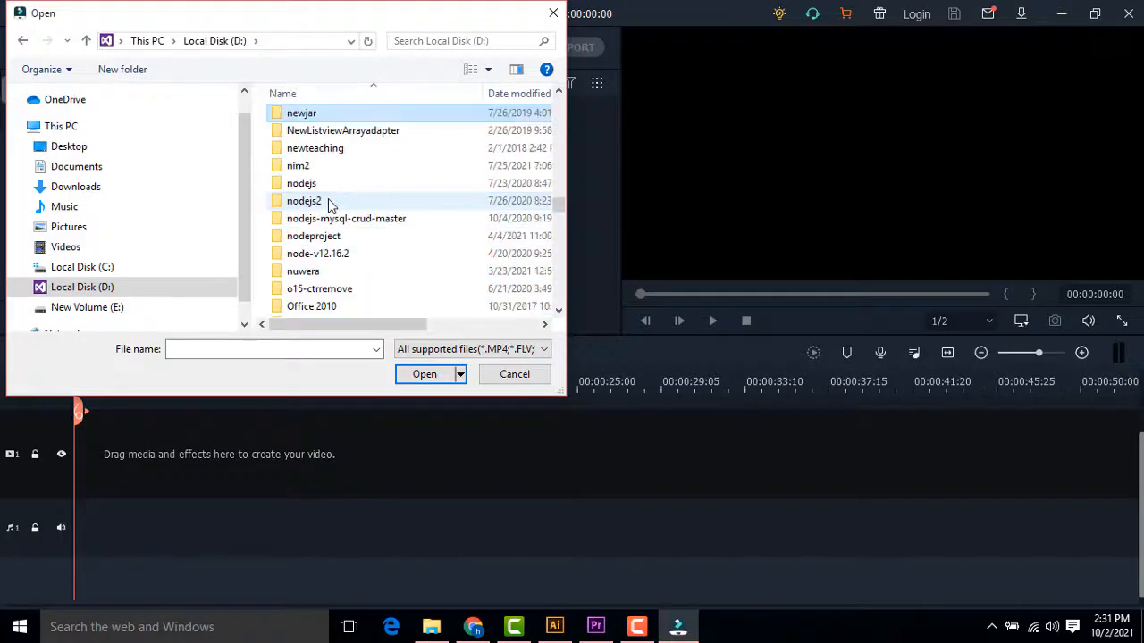
key(n)
key(n)
key(n)
key(n)
key(n)
key(n)
key(n)
key(n)
key(n)
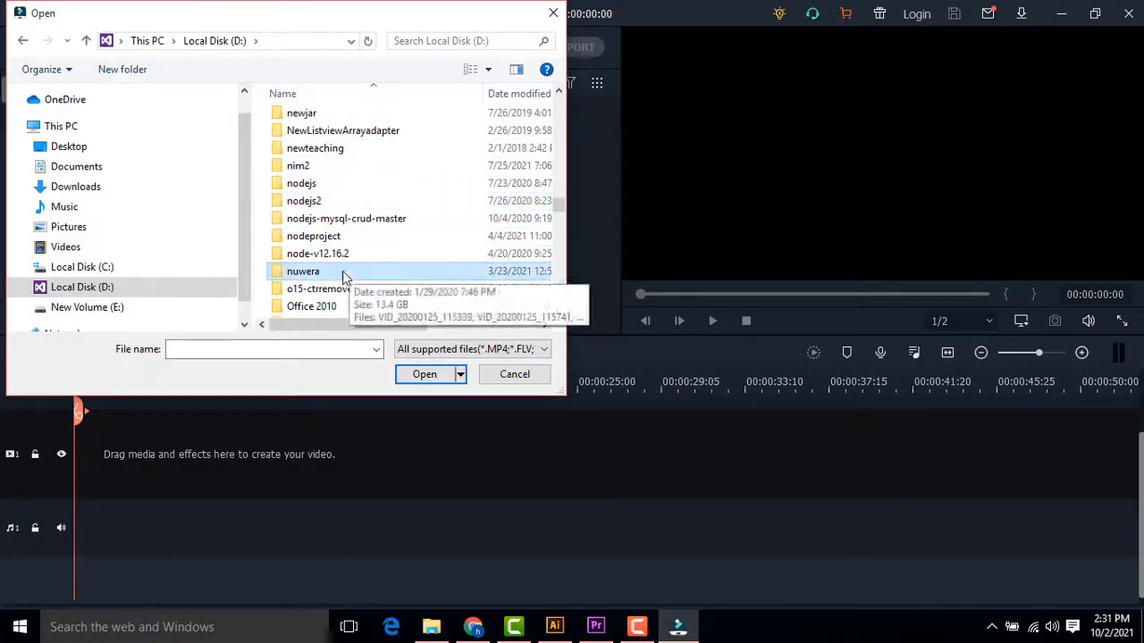
double_click(345, 274)
scroll(496, 239, down, 5)
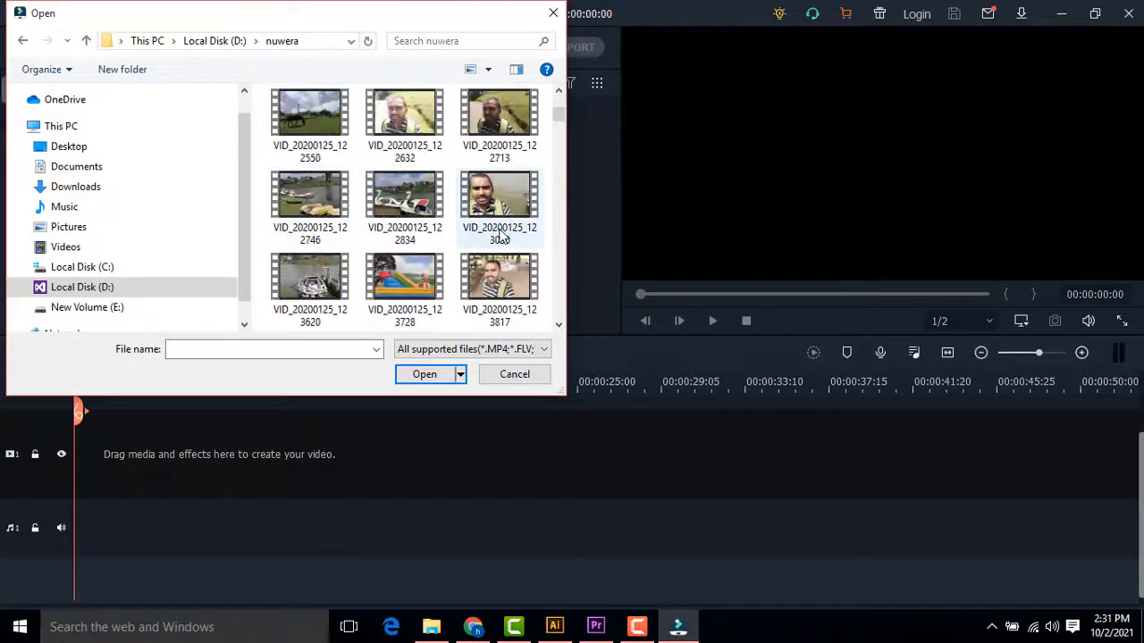
double_click(299, 279)
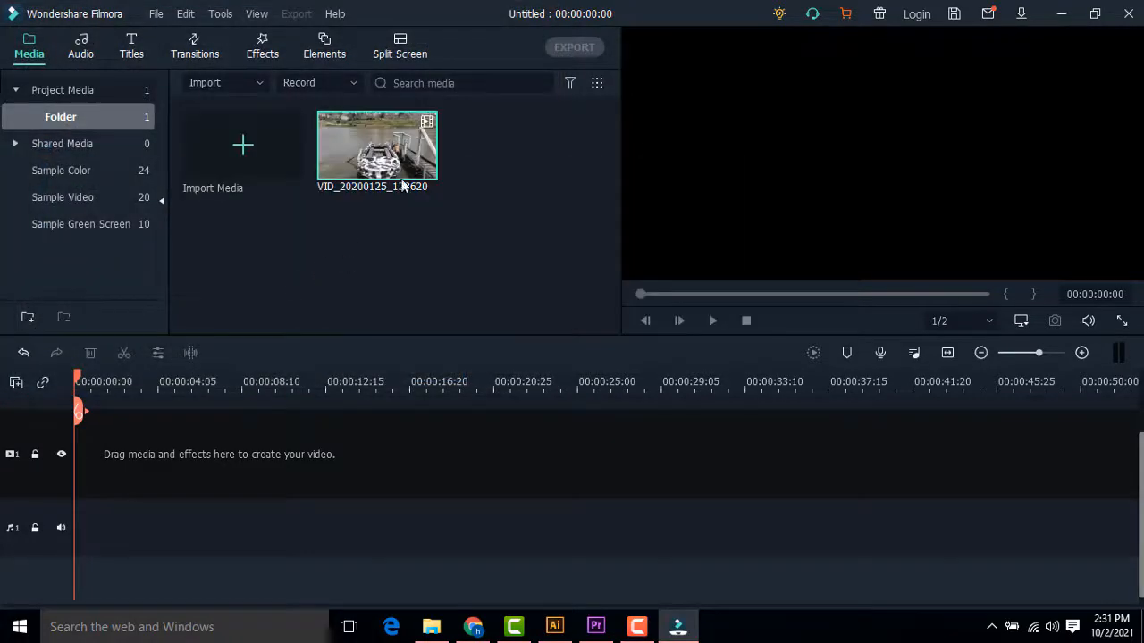
Preview VID_20200125_123620 and place it at the start of the video track, matching the project to 1280 x 720 30fps.
double_click(386, 154)
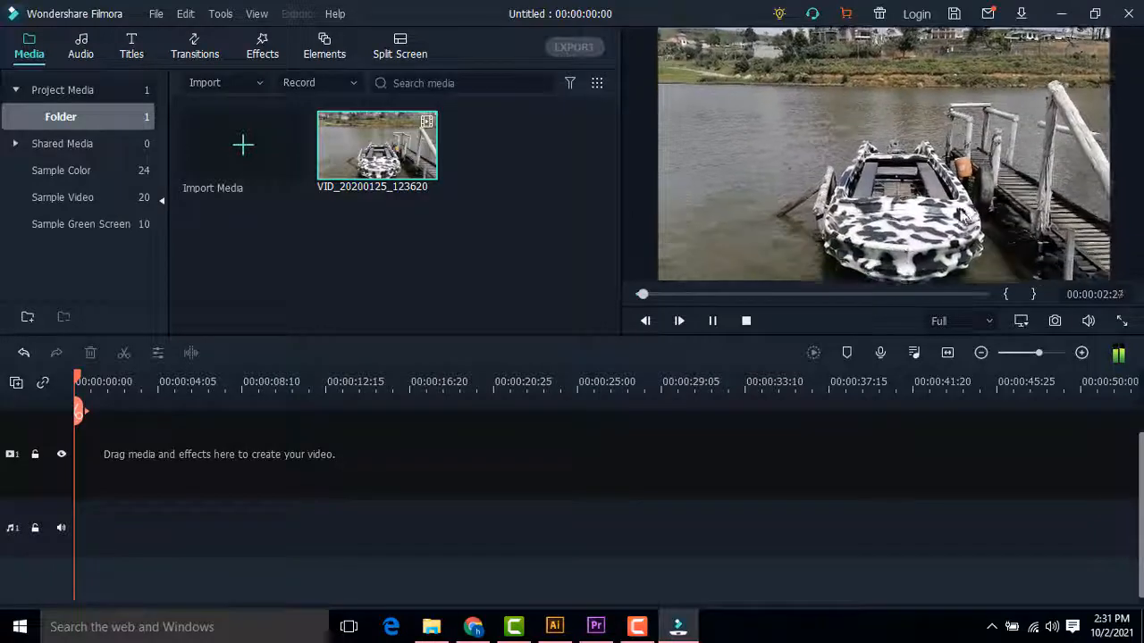
mouse_move(397, 185)
drag(398, 185, 85, 508)
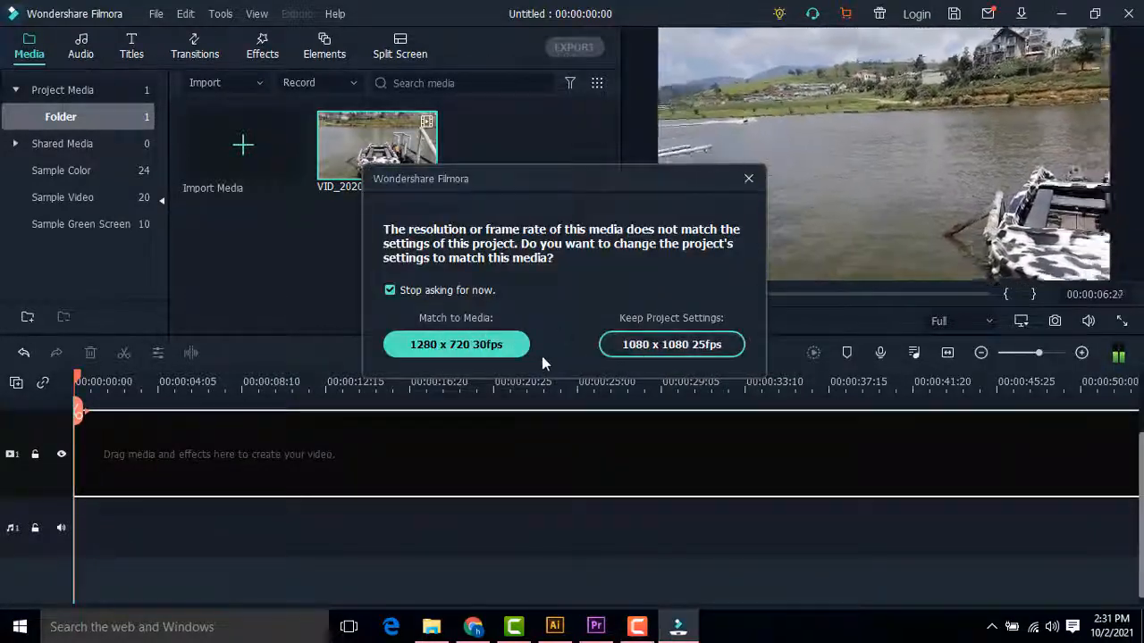
click(516, 348)
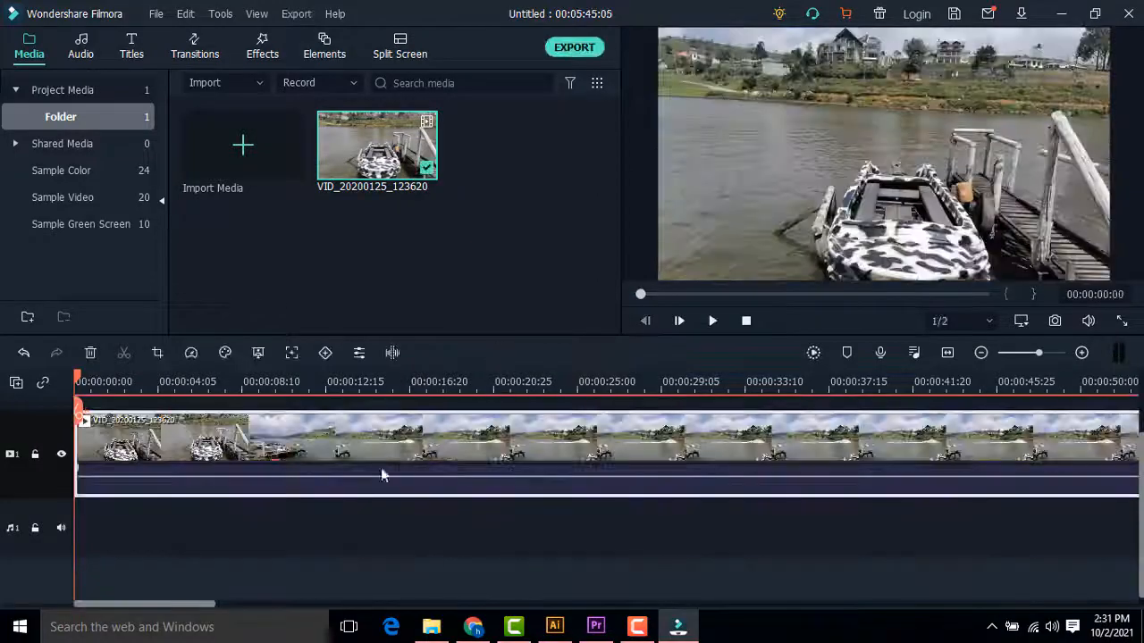
drag(77, 376, 143, 375)
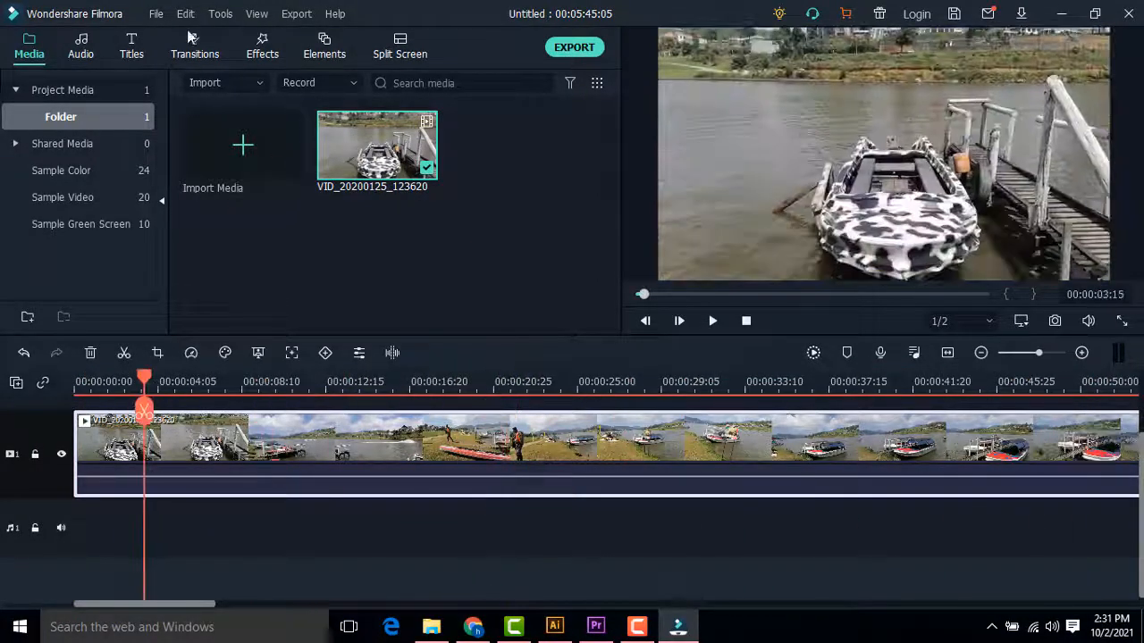
Start another new 1:1 (Instagram) project without saving the changes to the current one.
click(156, 13)
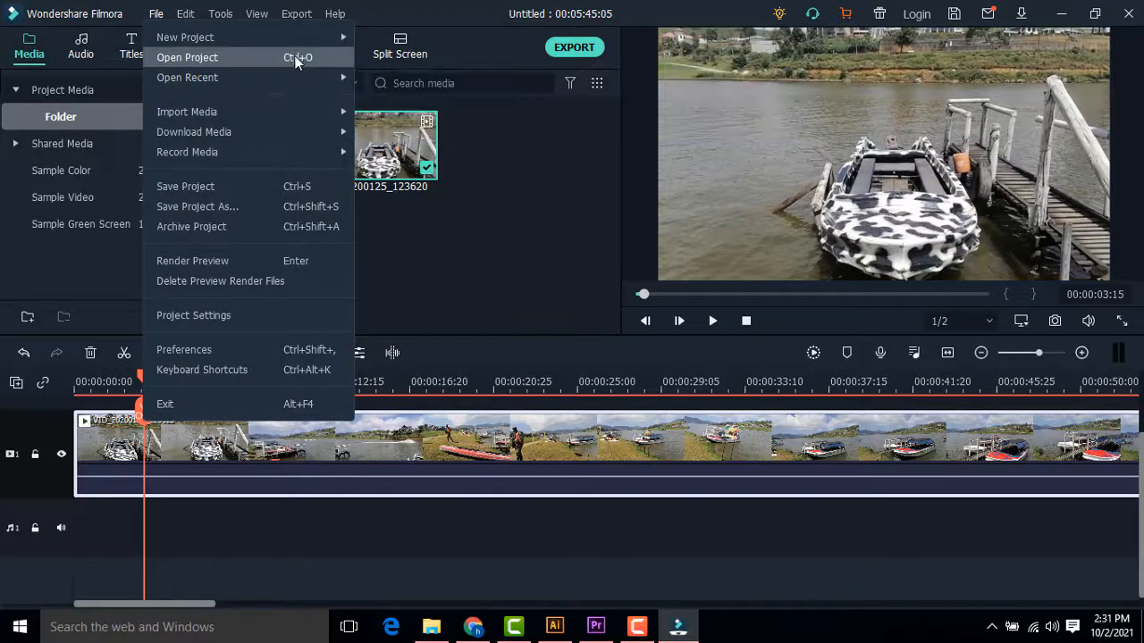
mouse_move(311, 109)
mouse_move(285, 37)
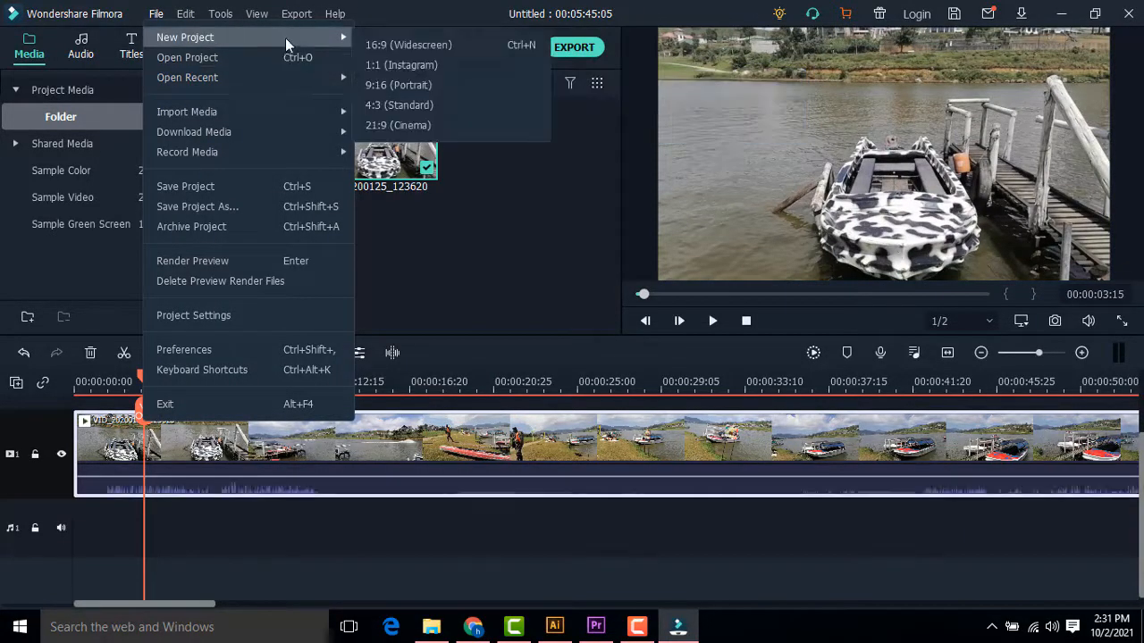
click(376, 64)
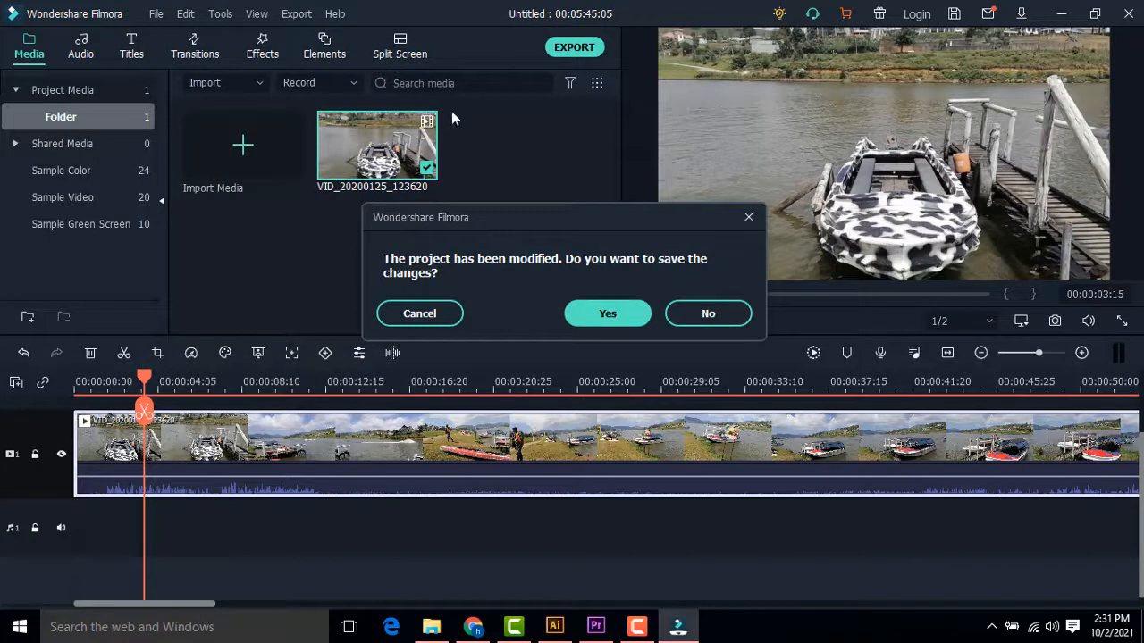
click(696, 309)
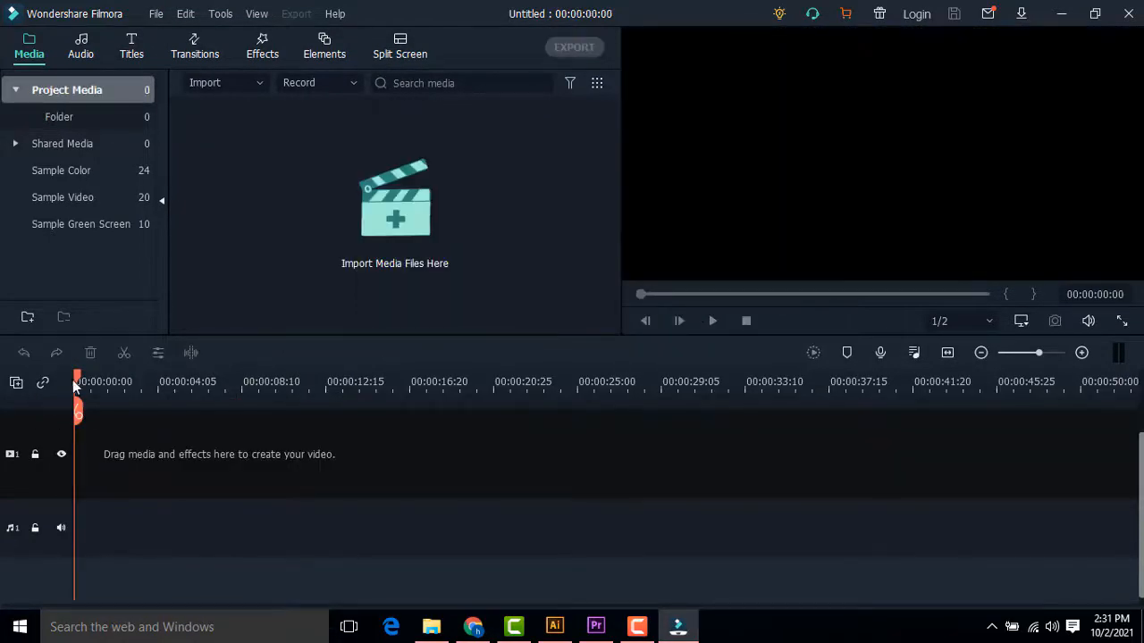
Import the video VID_20200125_120142 into the project media.
click(395, 206)
double_click(403, 202)
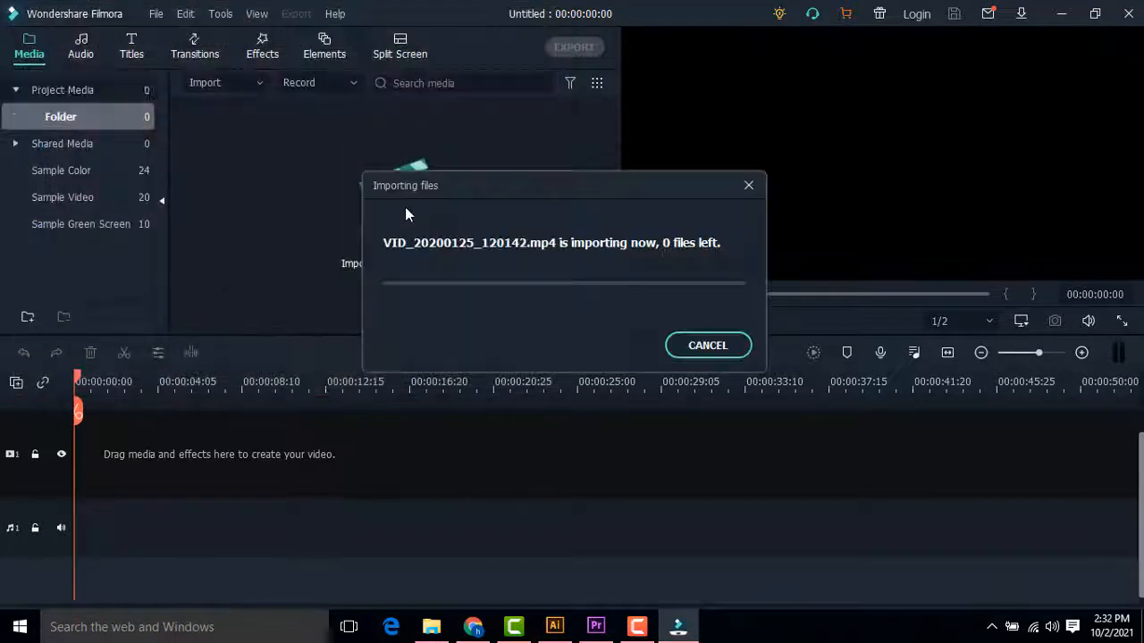
Try placing VID_20200125_120142 on the video track with the 1080 x 1080 25fps project settings kept, and undo the placement.
drag(375, 153, 71, 537)
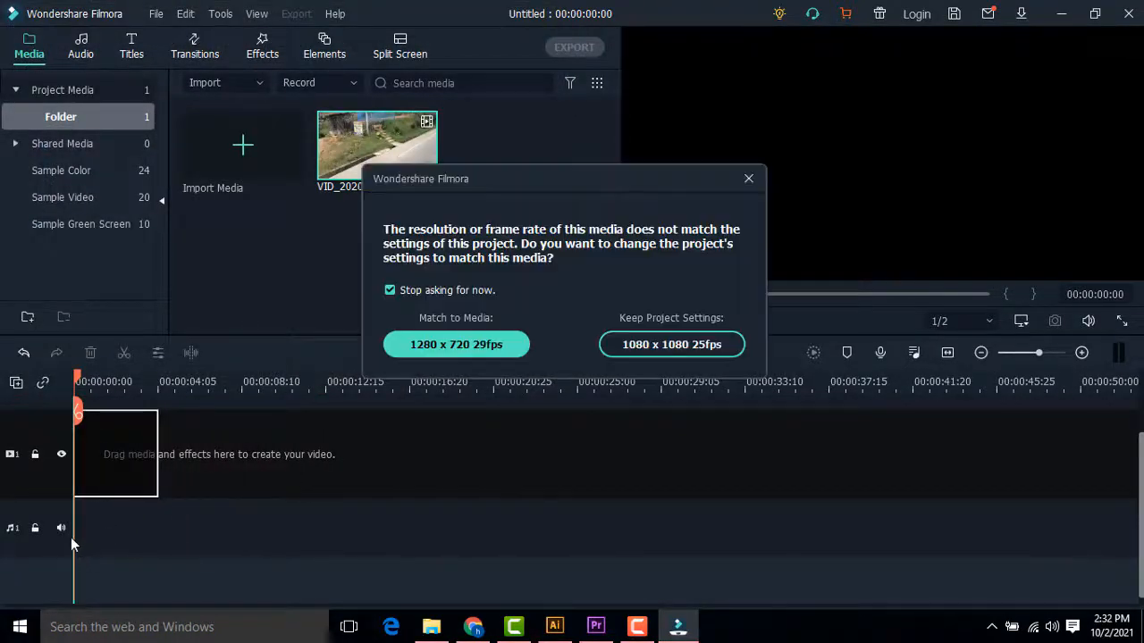
click(658, 348)
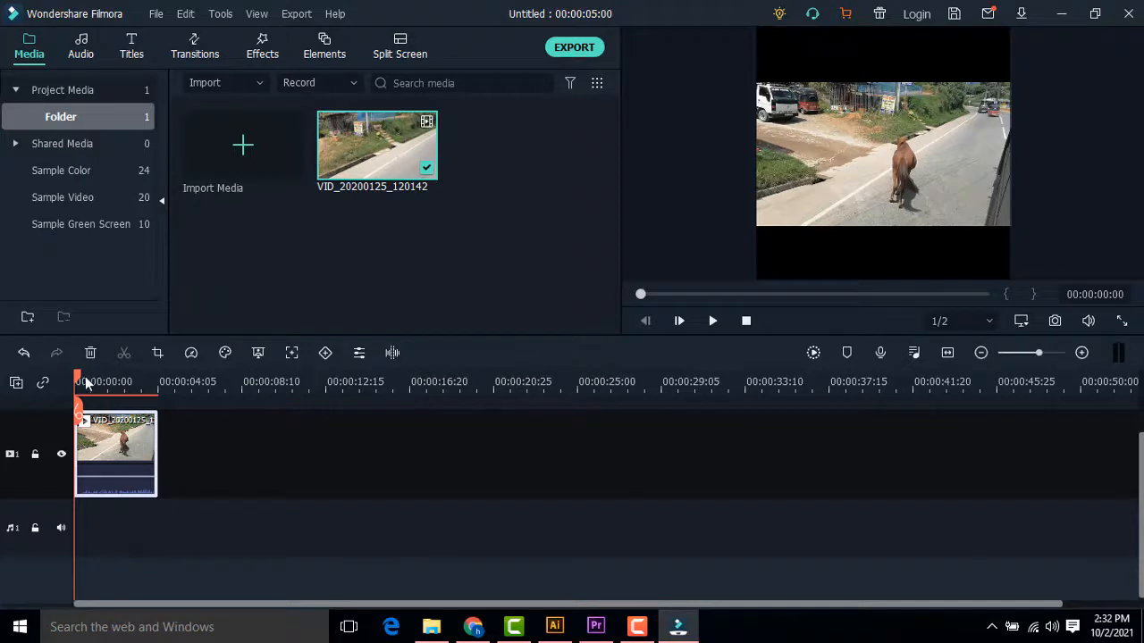
drag(87, 382, 63, 382)
key(ctrl+z)
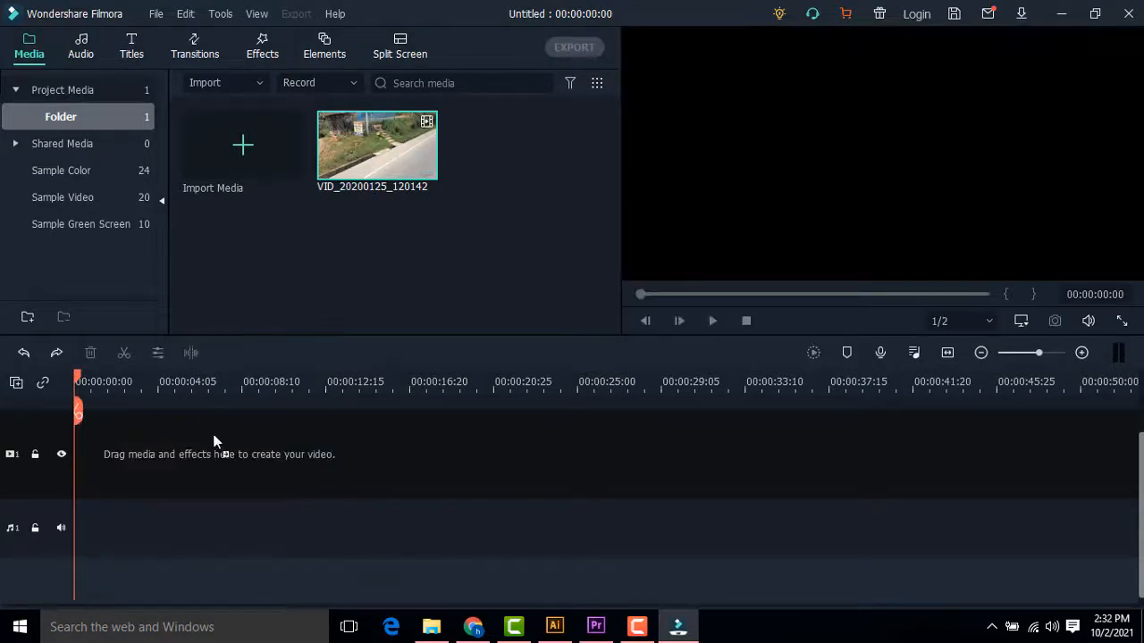
Place VID_20200125_120142 at the start of the video track, keeping the 1080 x 1080 25fps project settings, and scrub to 00:00:00:21.
drag(214, 441, 77, 497)
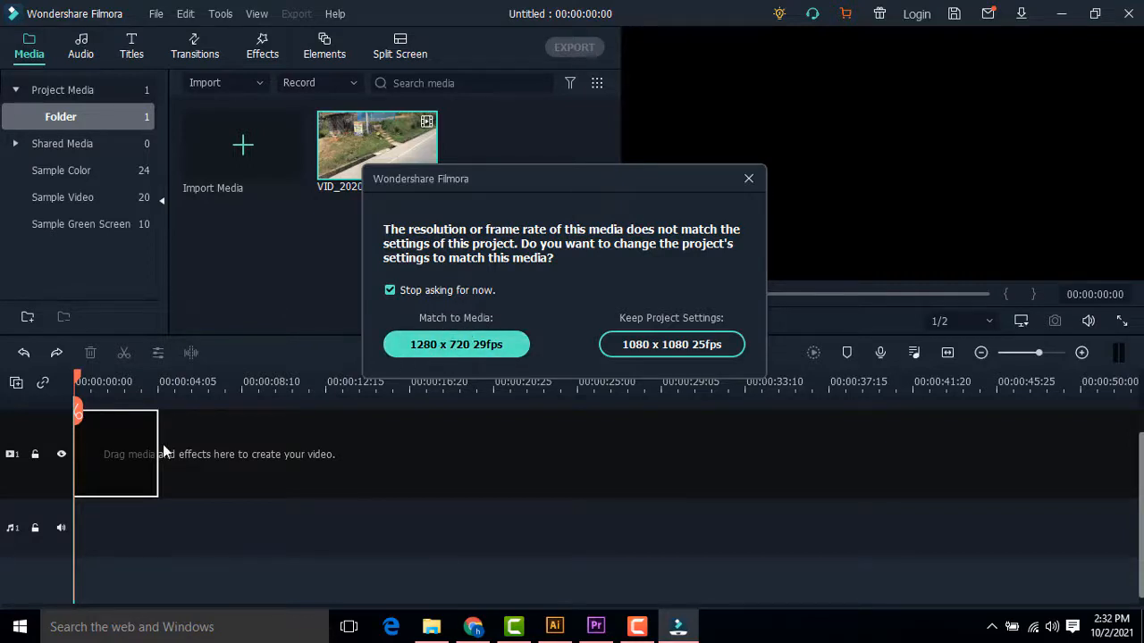
click(662, 343)
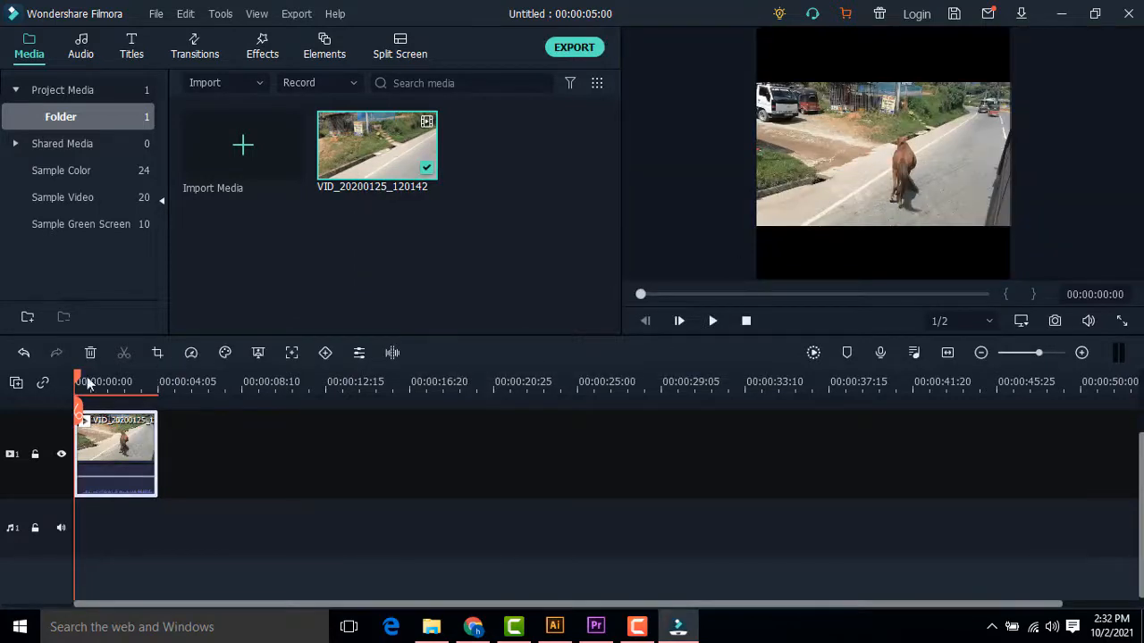
mouse_move(80, 379)
mouse_down()
mouse_move(130, 377)
mouse_move(86, 382)
mouse_up()
Import VID_20200125_120456 and add it directly after the first clip on the video track, scrubbing to 00:00:20:10.
double_click(507, 183)
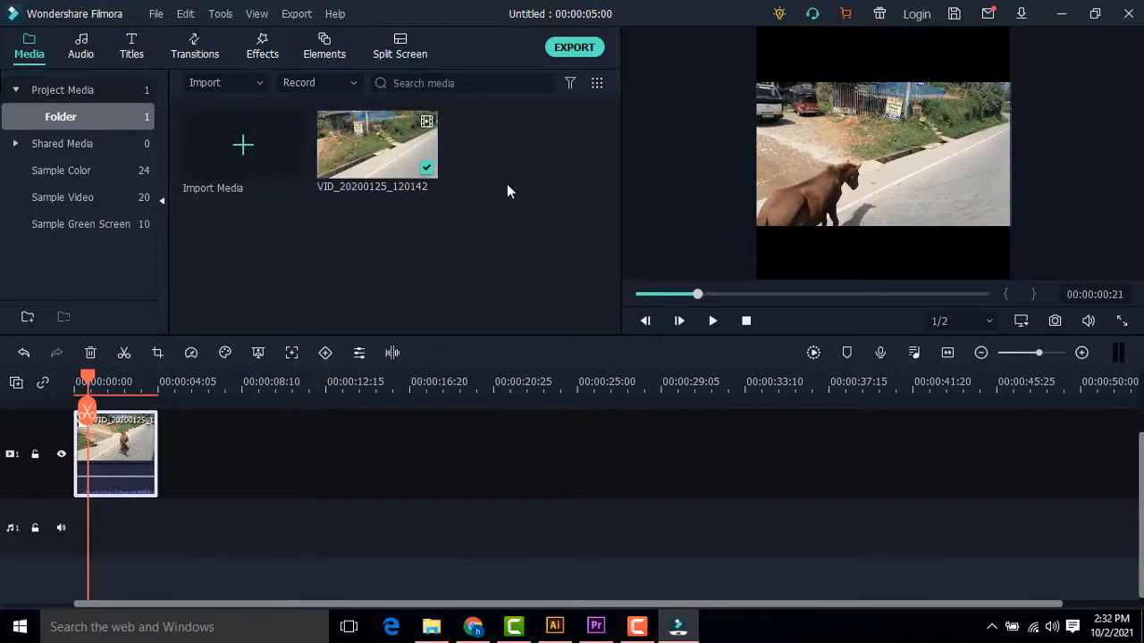
double_click(497, 224)
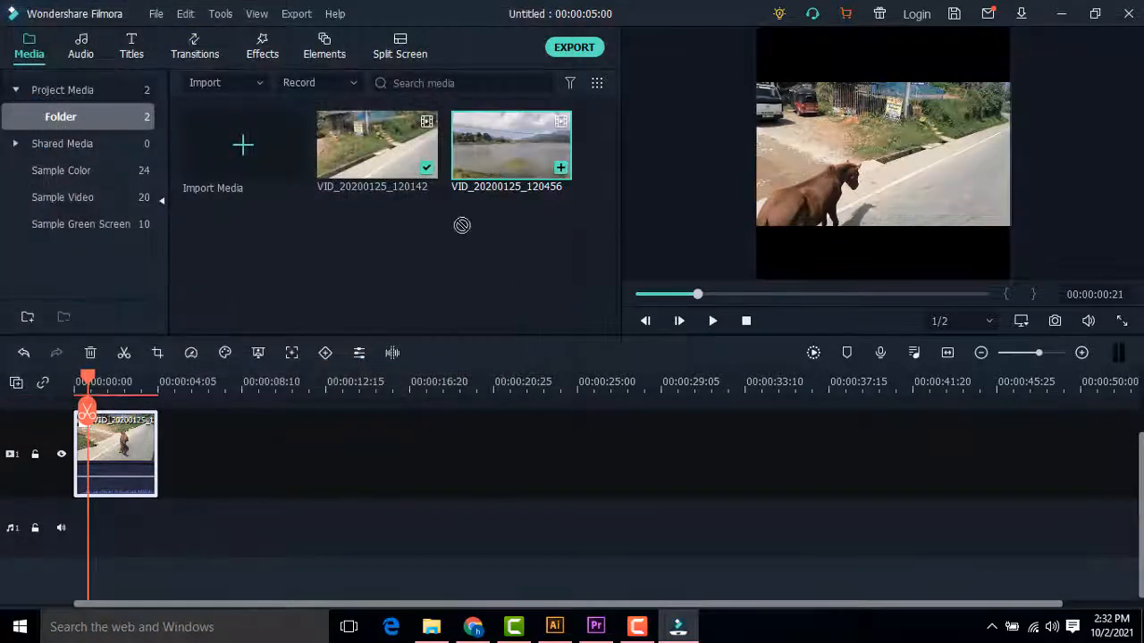
drag(505, 147, 184, 464)
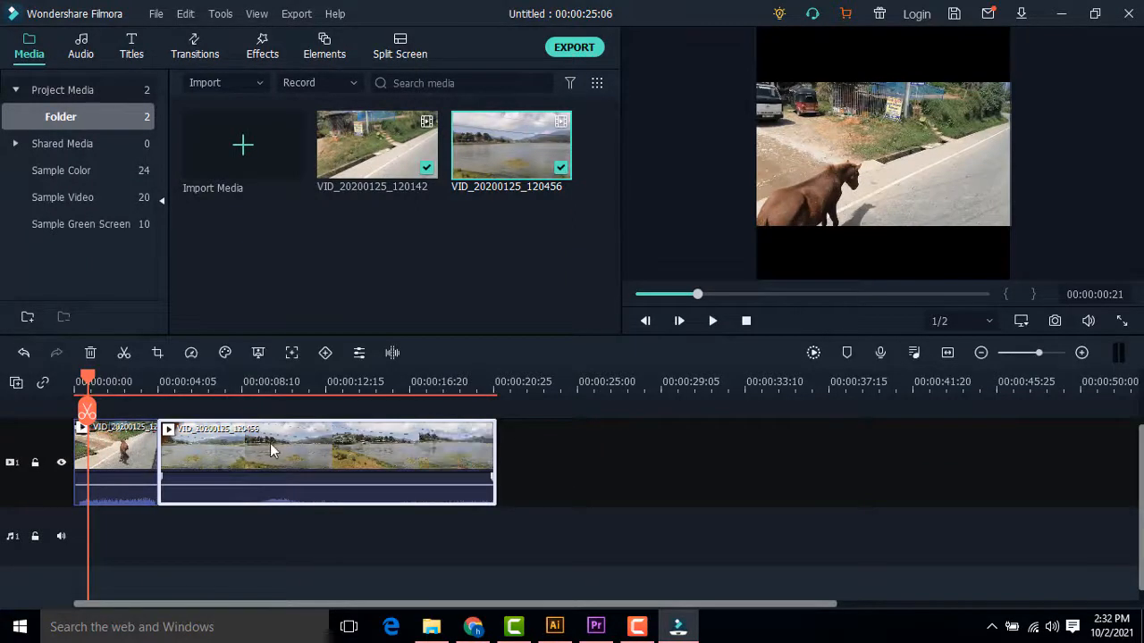
drag(87, 373, 416, 349)
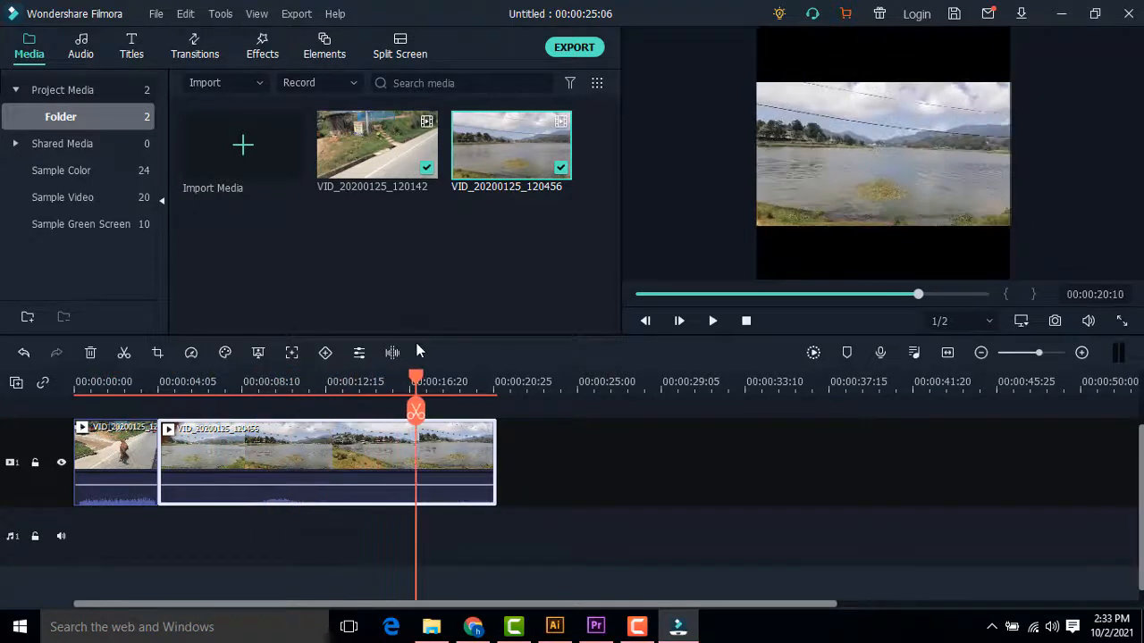
Browse the recommended presets in the titles library.
click(131, 49)
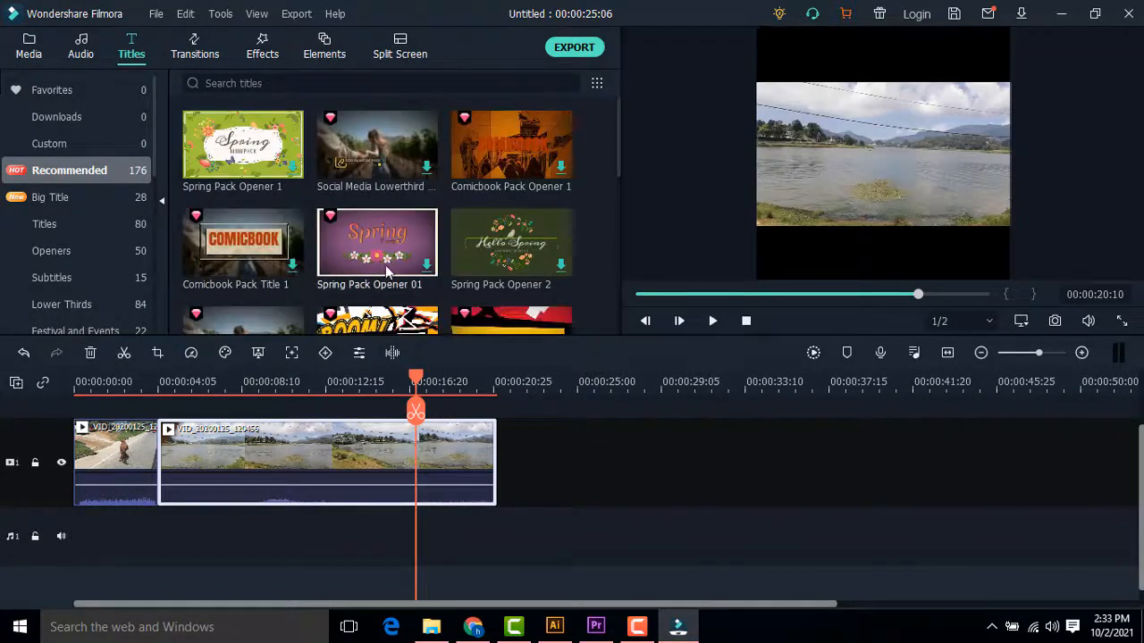
scroll(466, 268, down, 3)
scroll(465, 268, up, 3)
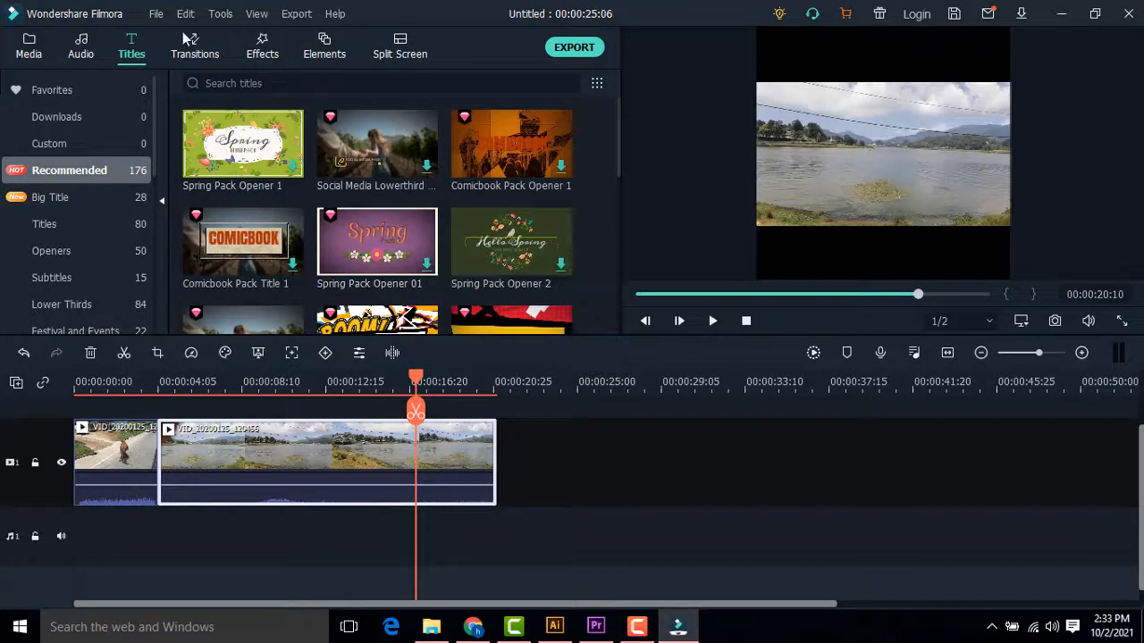
click(156, 13)
mouse_move(163, 37)
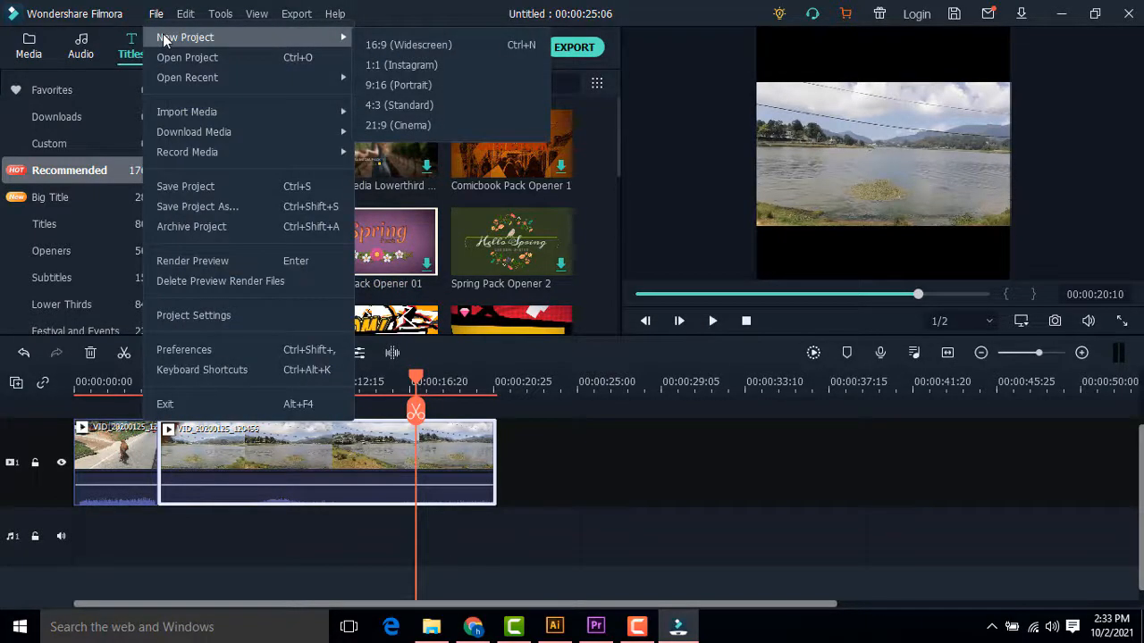
click(422, 61)
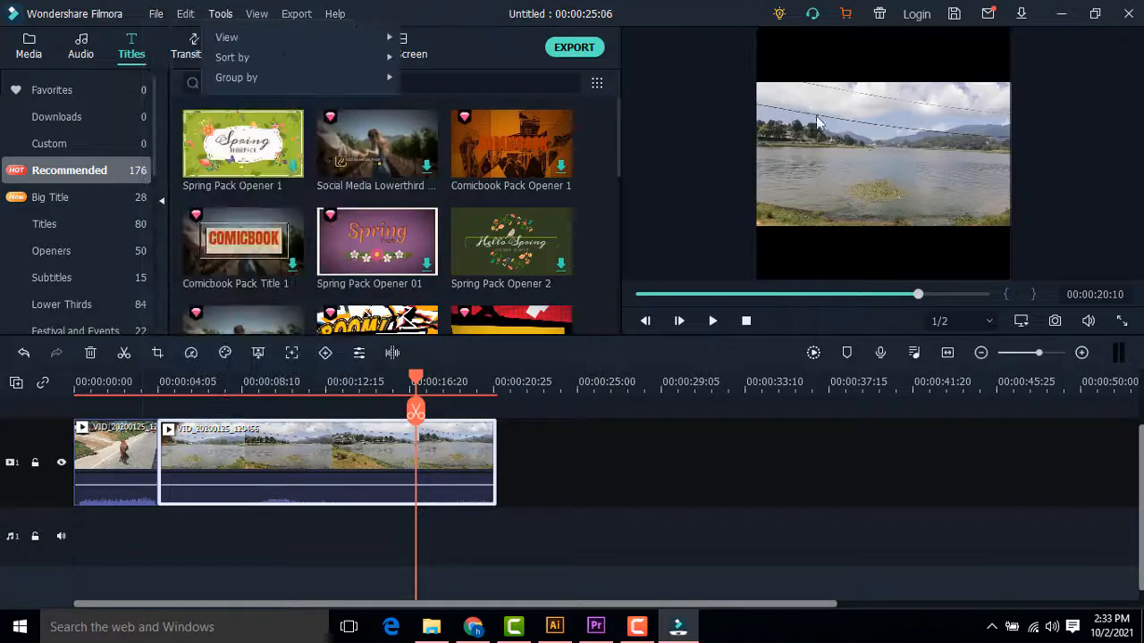
Scrub the timeline back across the join between the two clips to 00:00:03:07 in the first clip.
drag(418, 380, 162, 382)
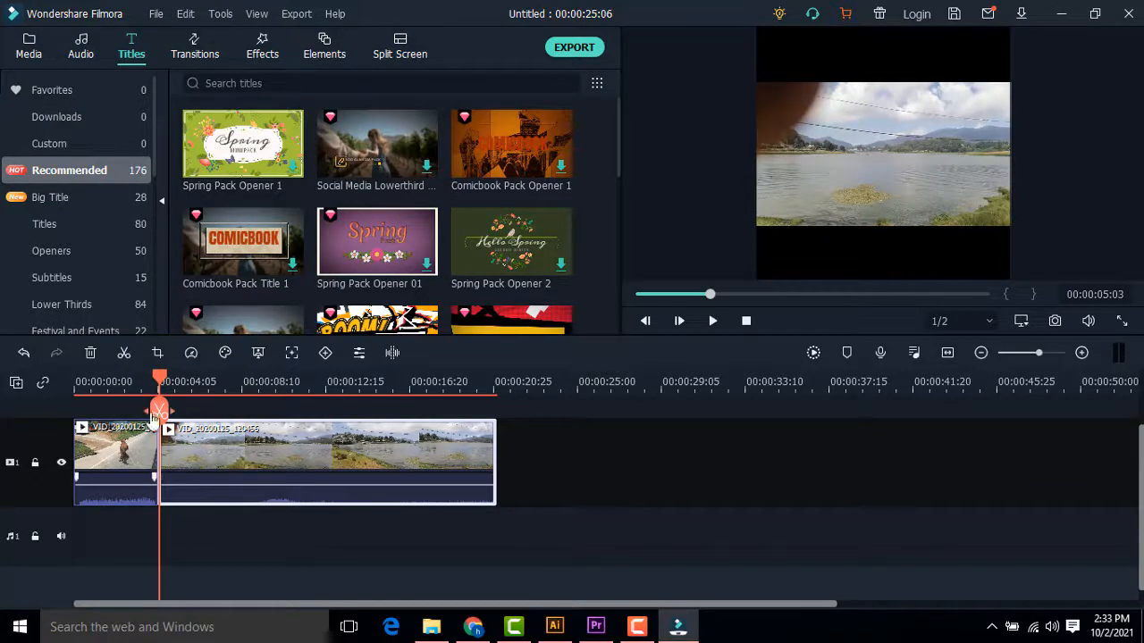
drag(161, 382, 130, 386)
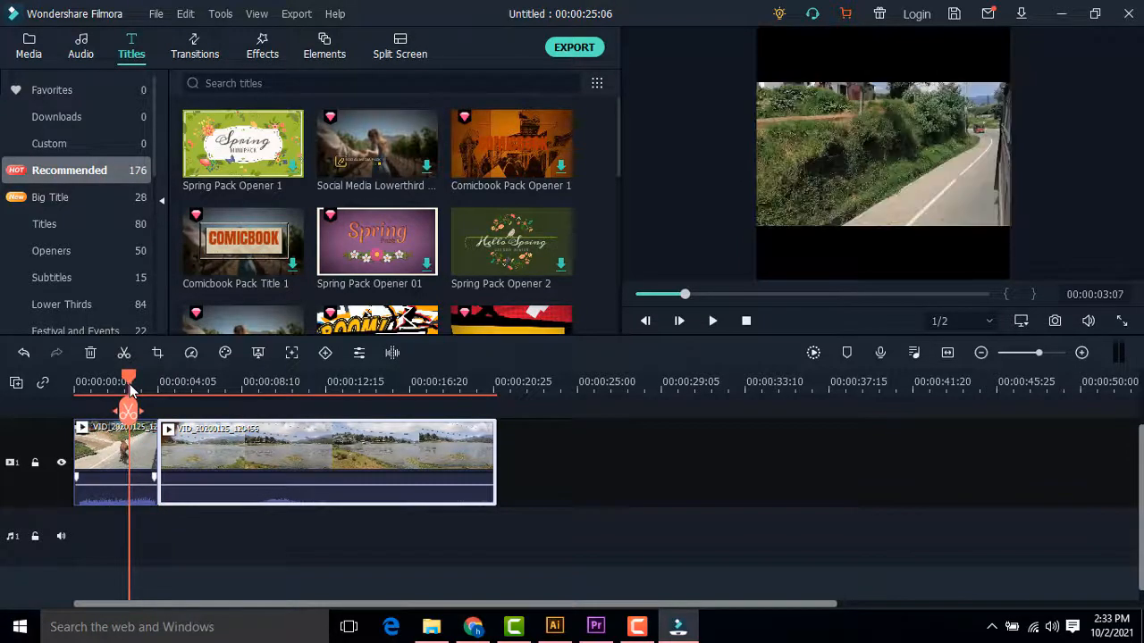